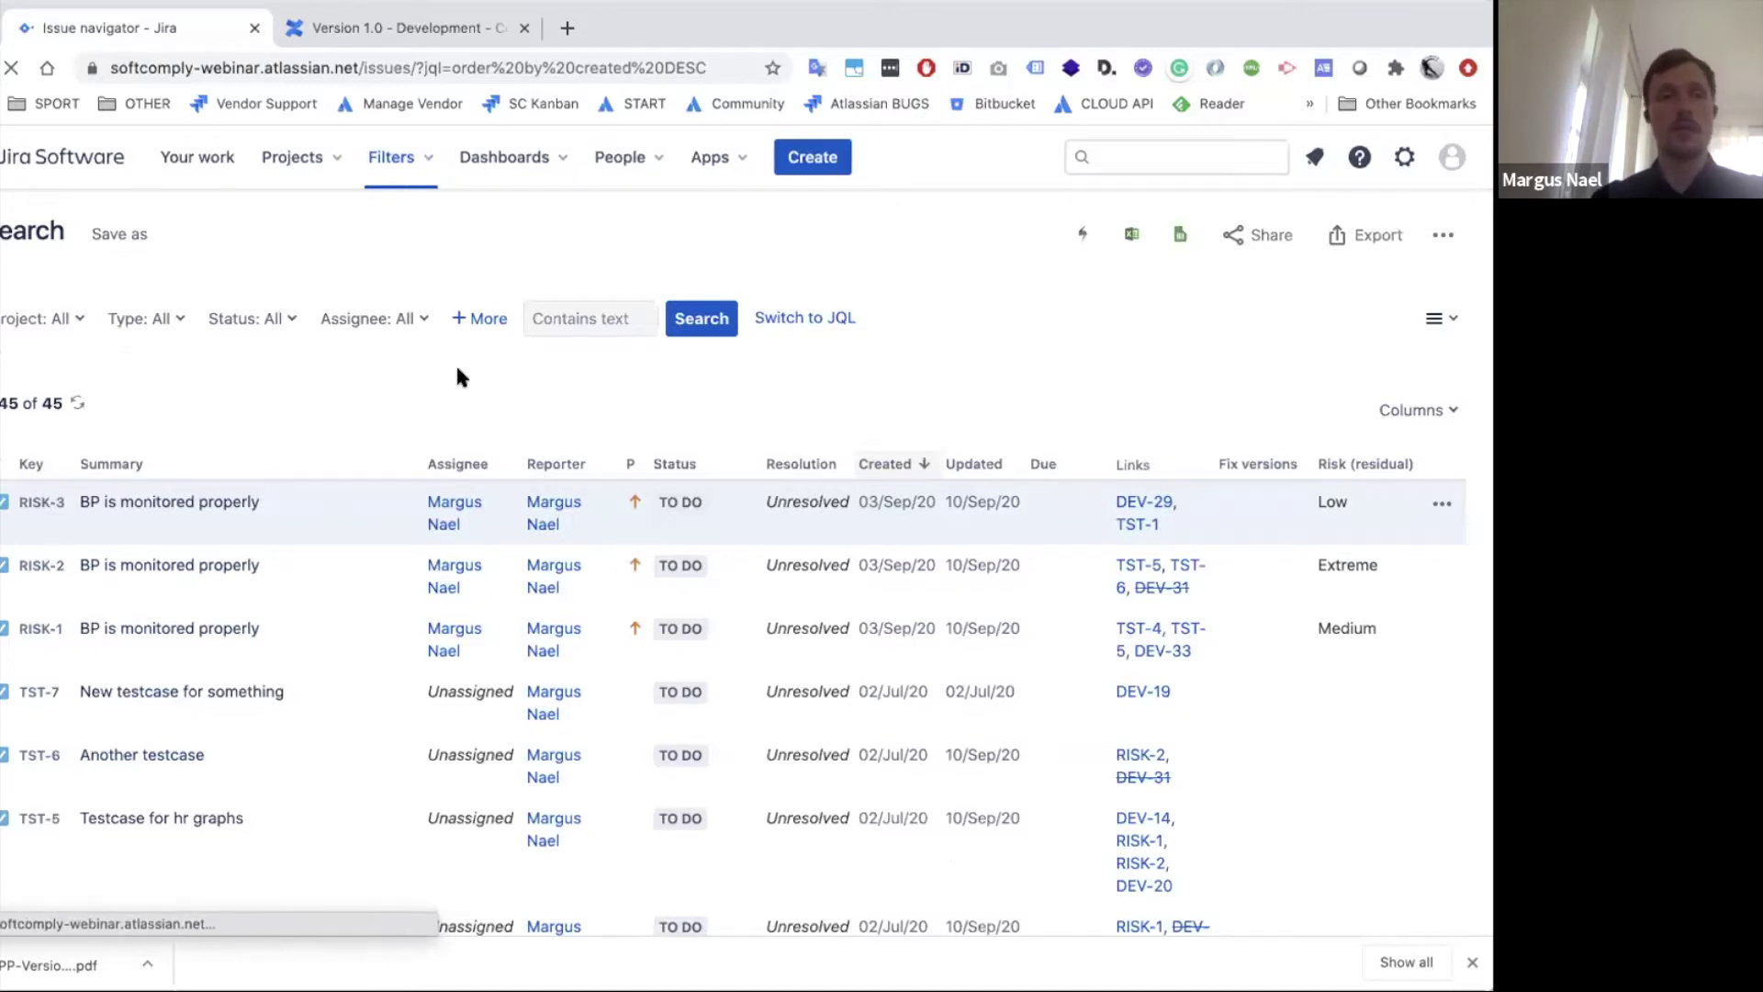
# Filter the issue list to the DEV project.
pyautogui.click(75, 320)
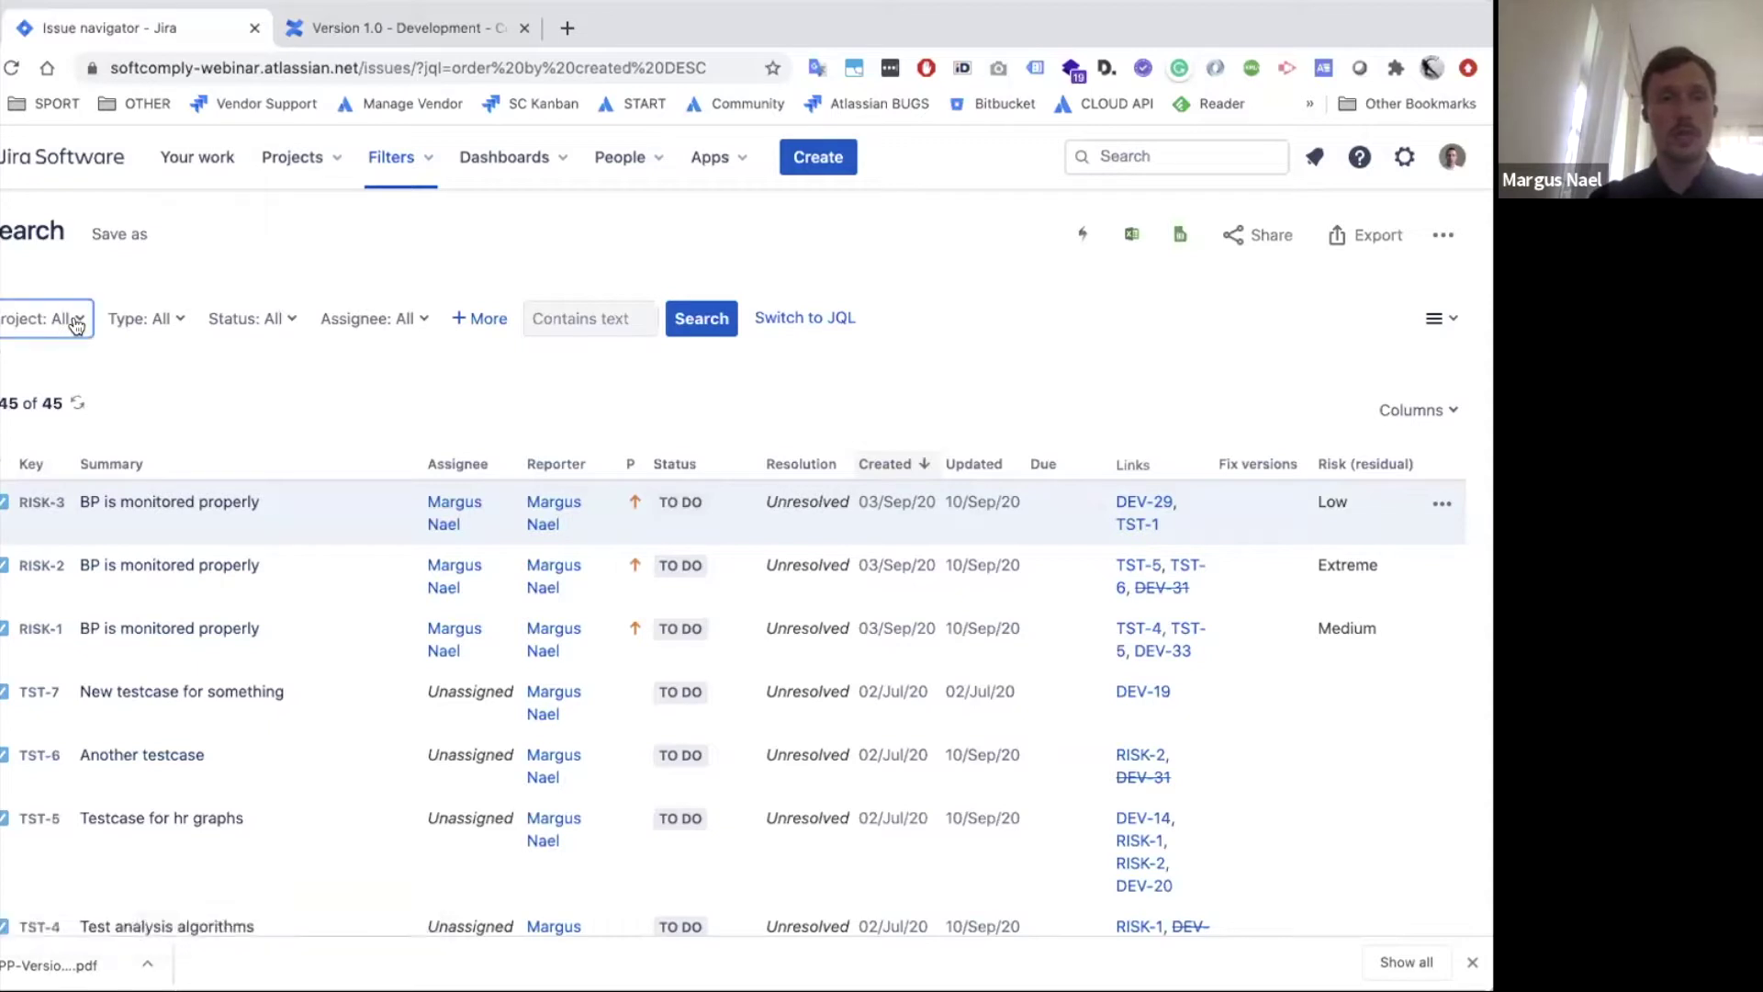
pyautogui.click(6, 469)
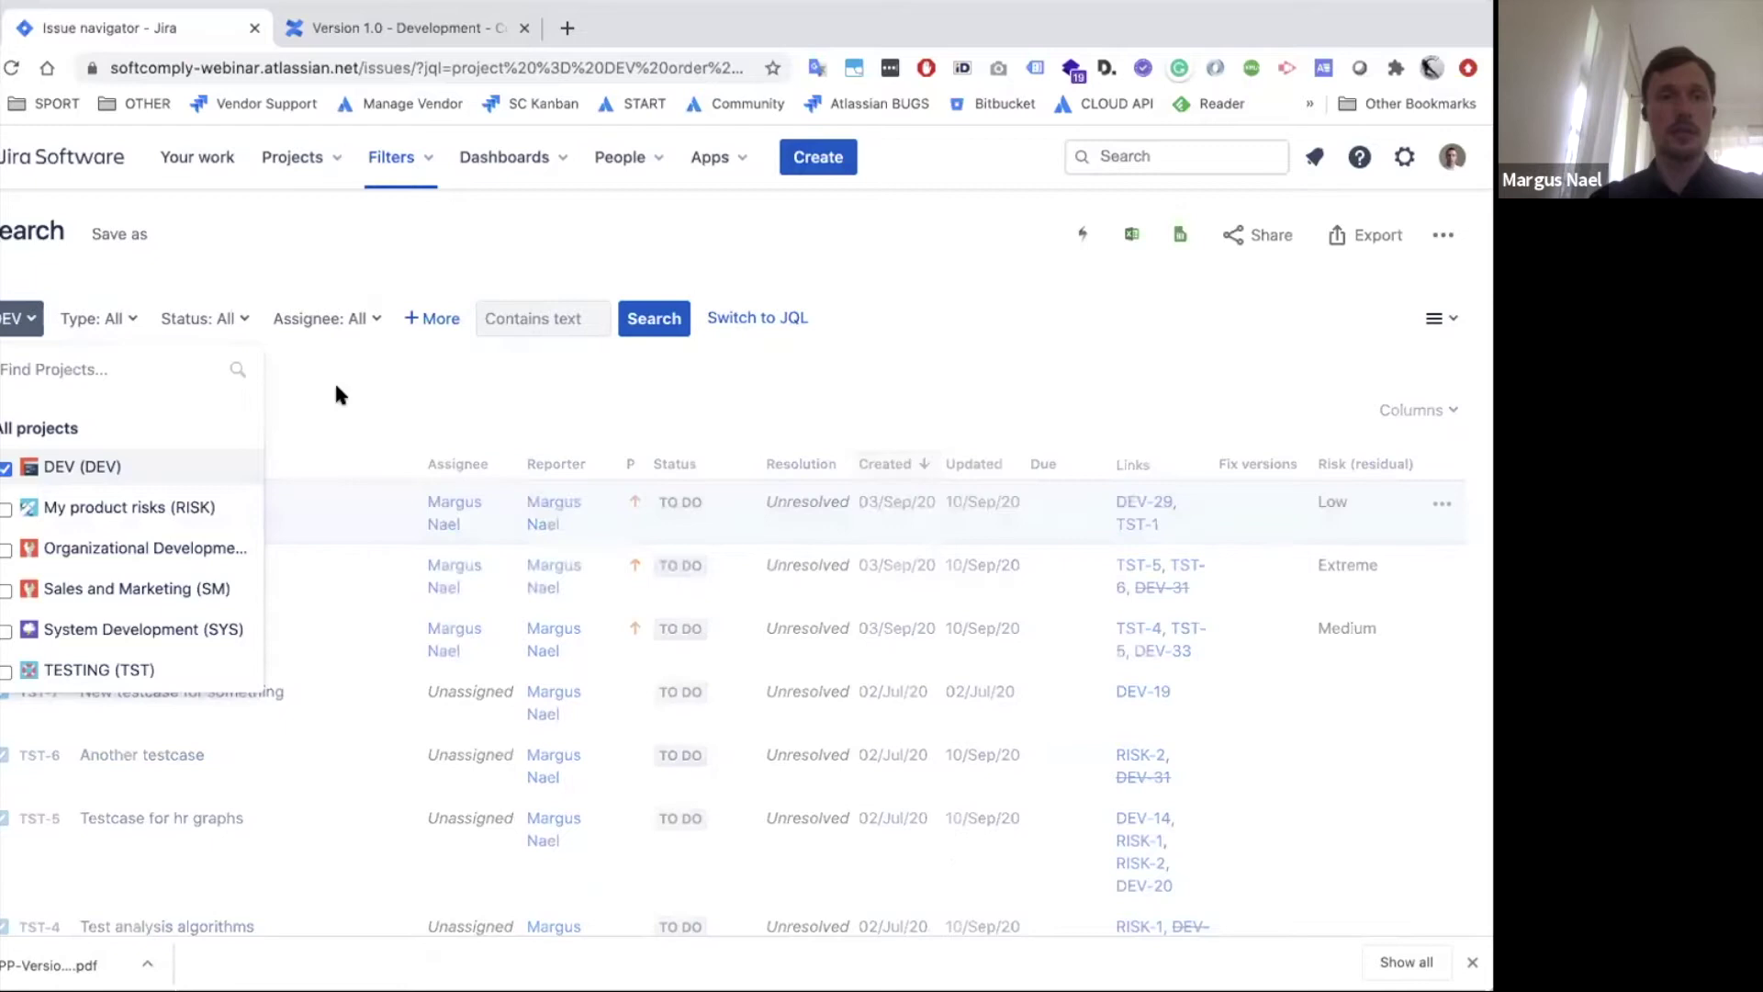
pyautogui.click(536, 320)
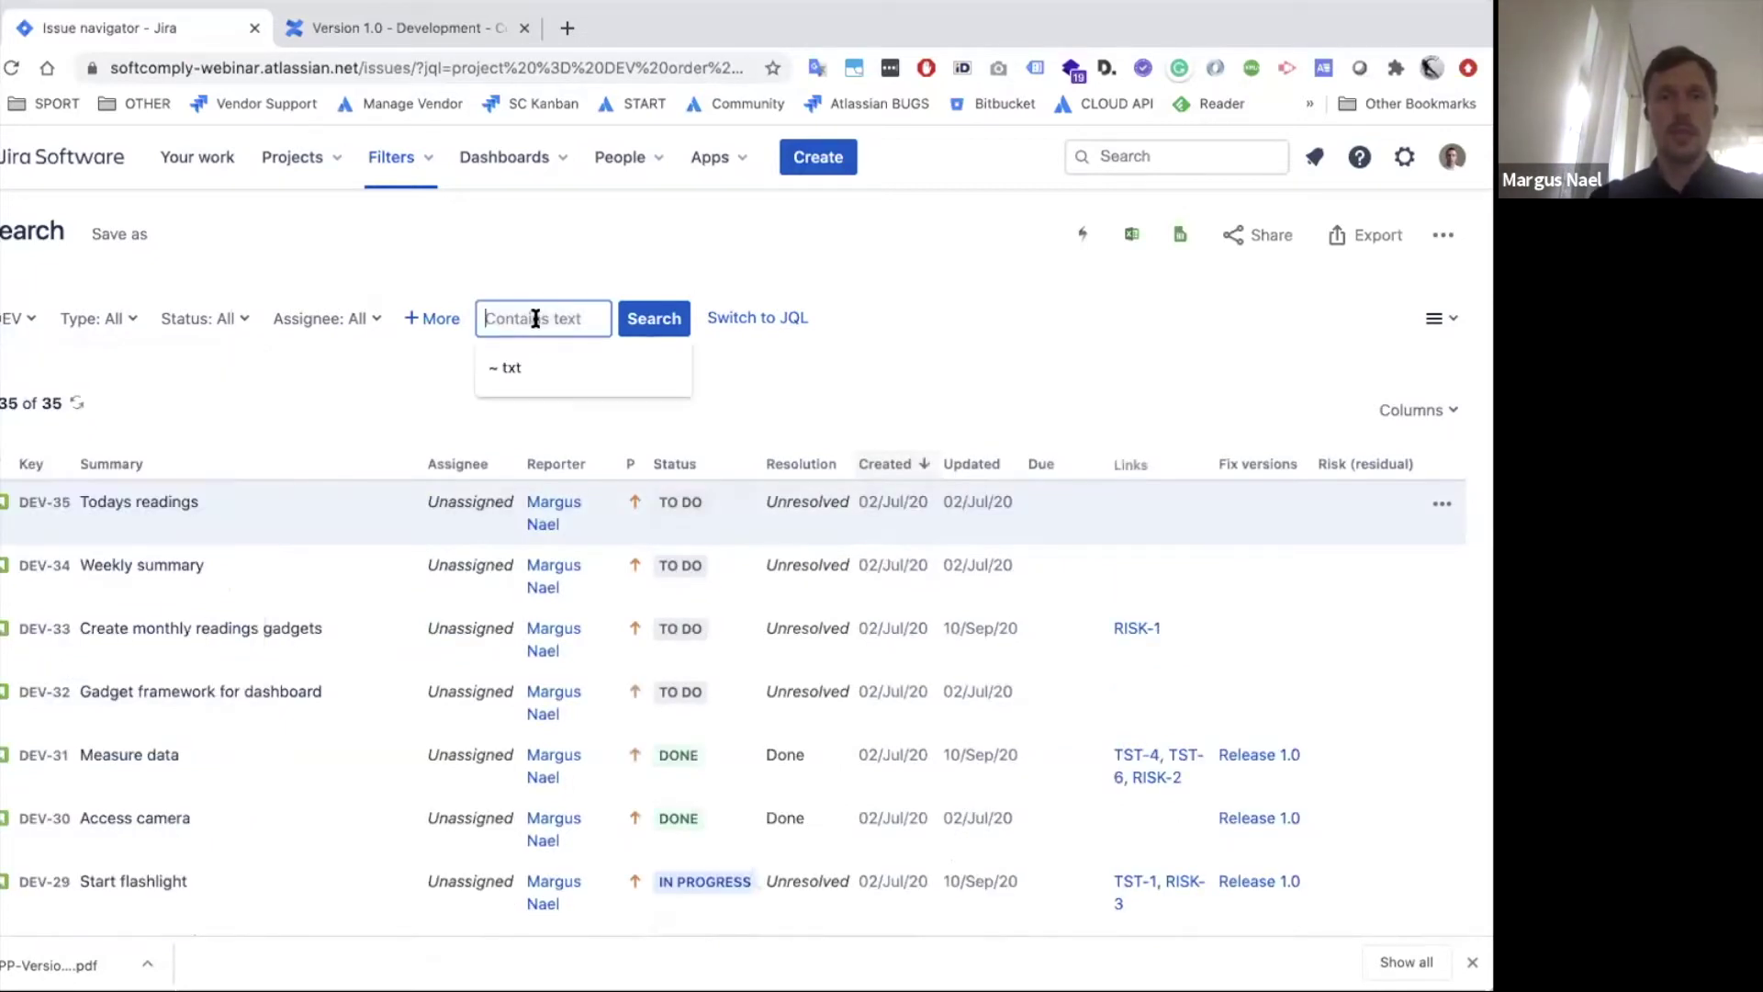
pyautogui.click(383, 355)
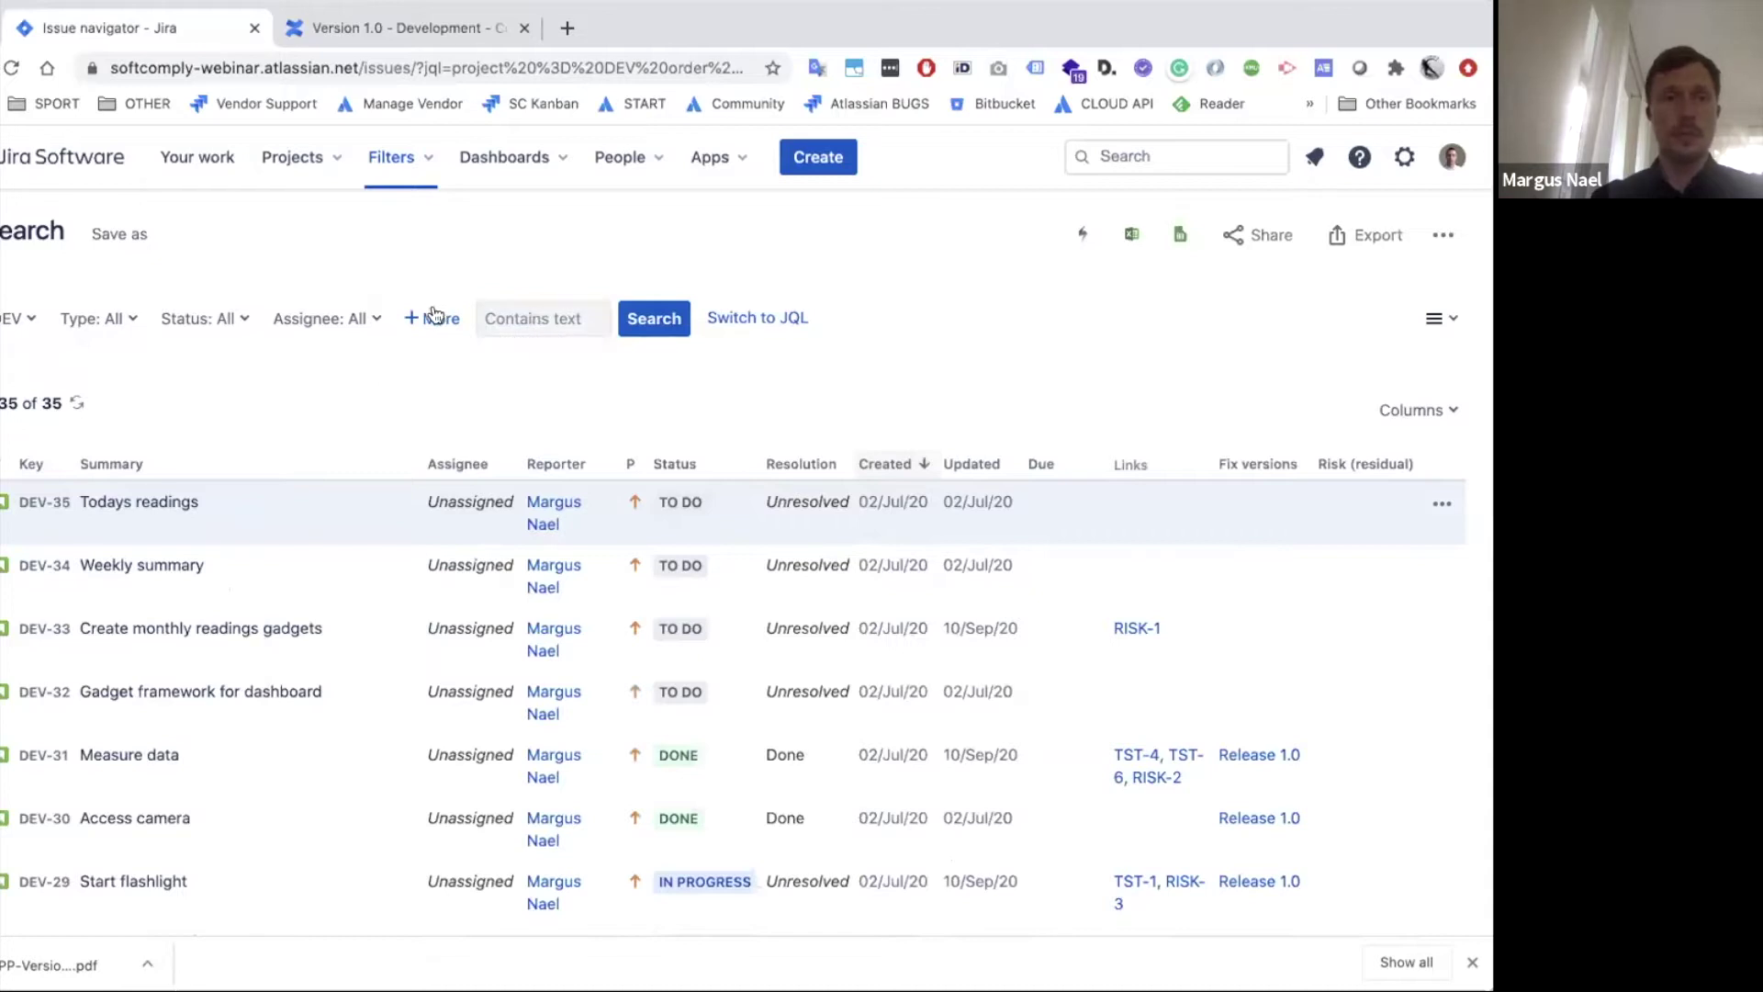
# Add a Fix Version criterion set to Release 1.0 and look through the matching issues.
pyautogui.click(438, 321)
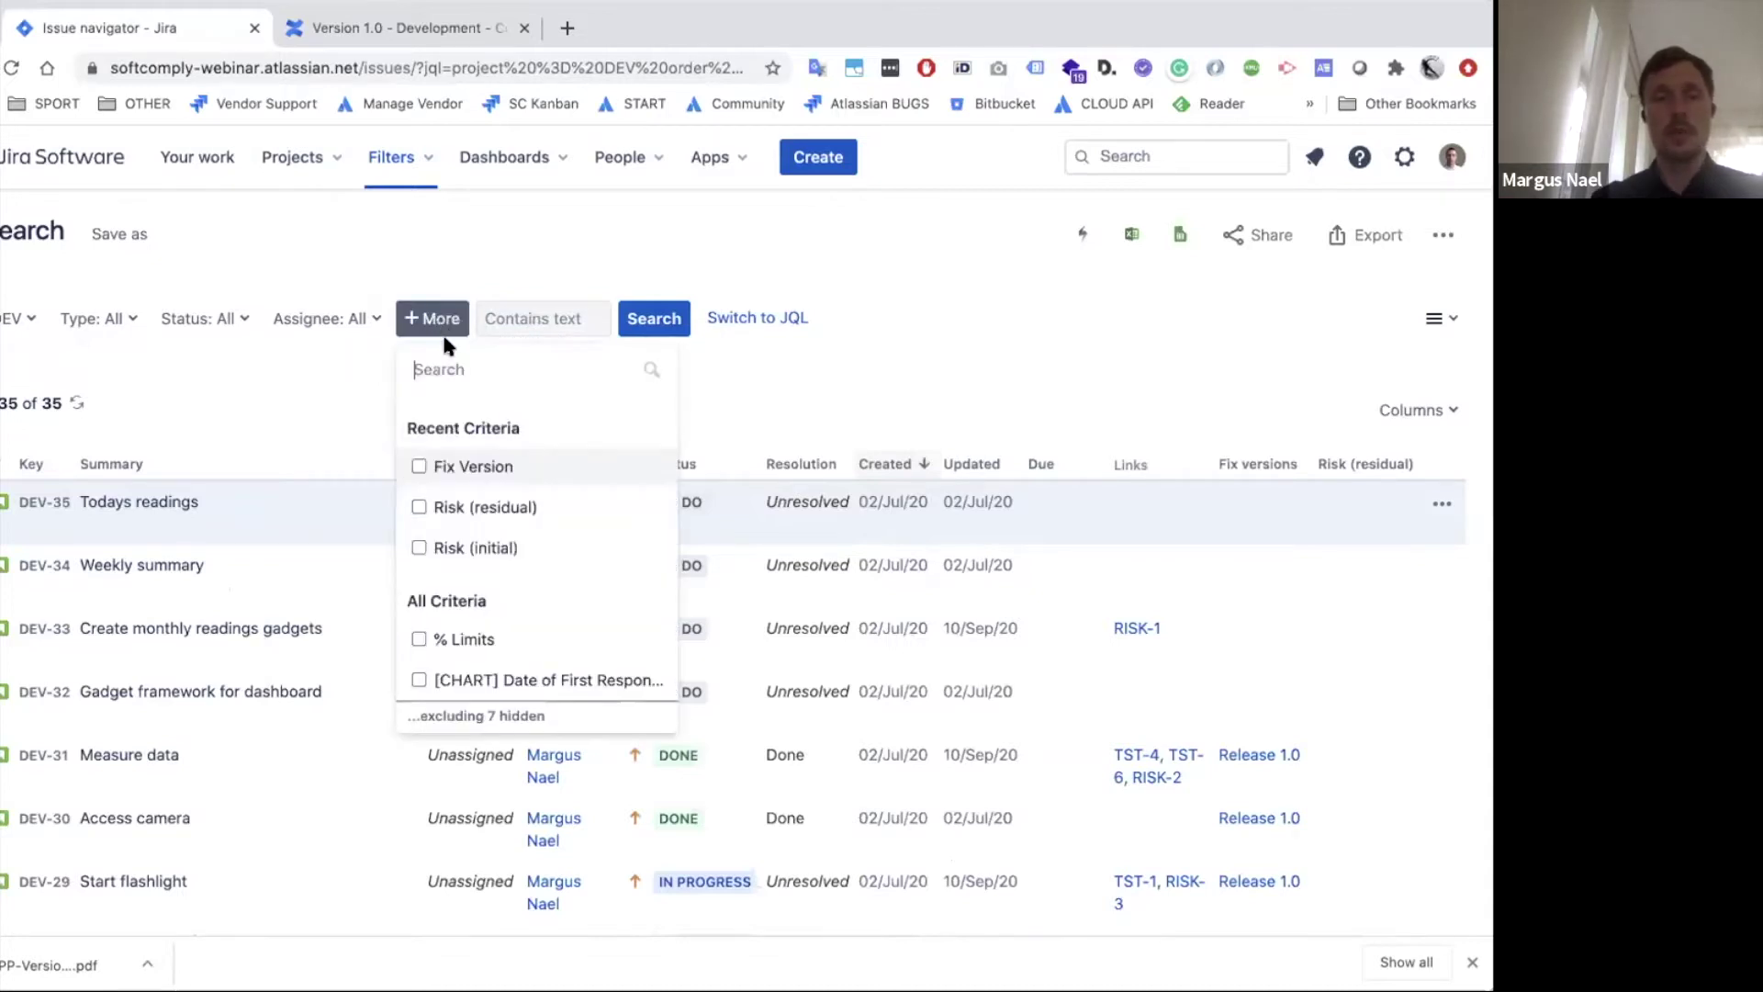
pyautogui.click(418, 467)
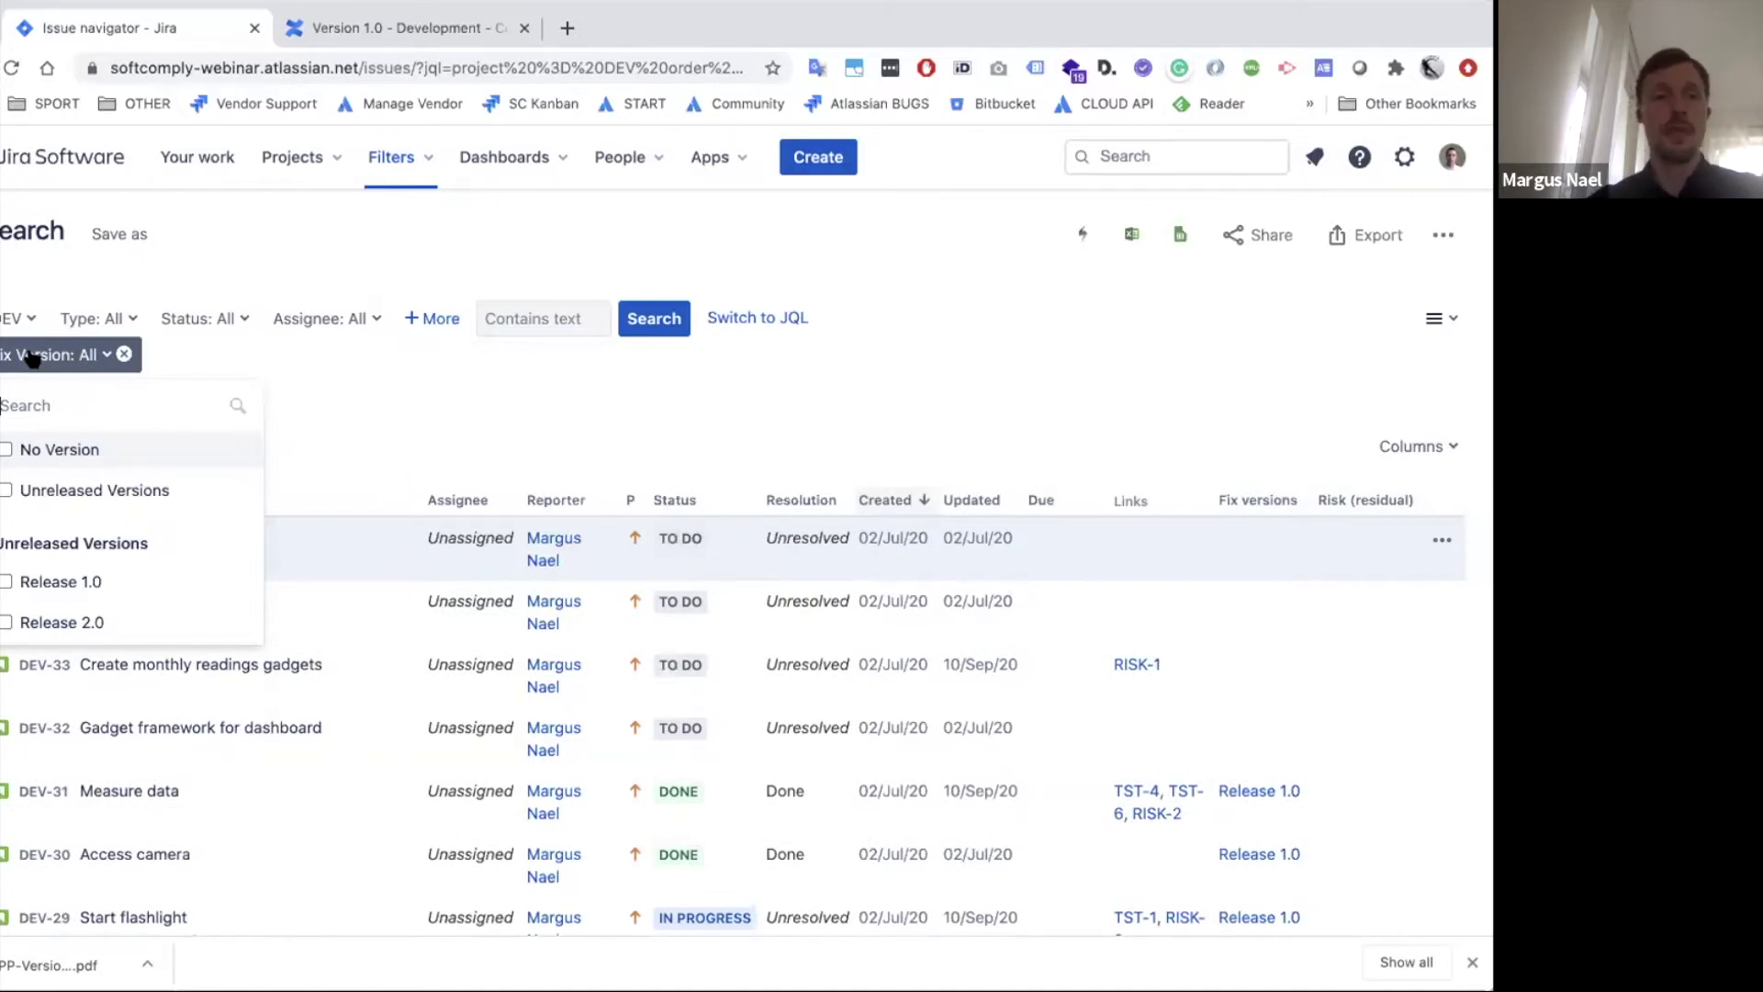
pyautogui.click(6, 584)
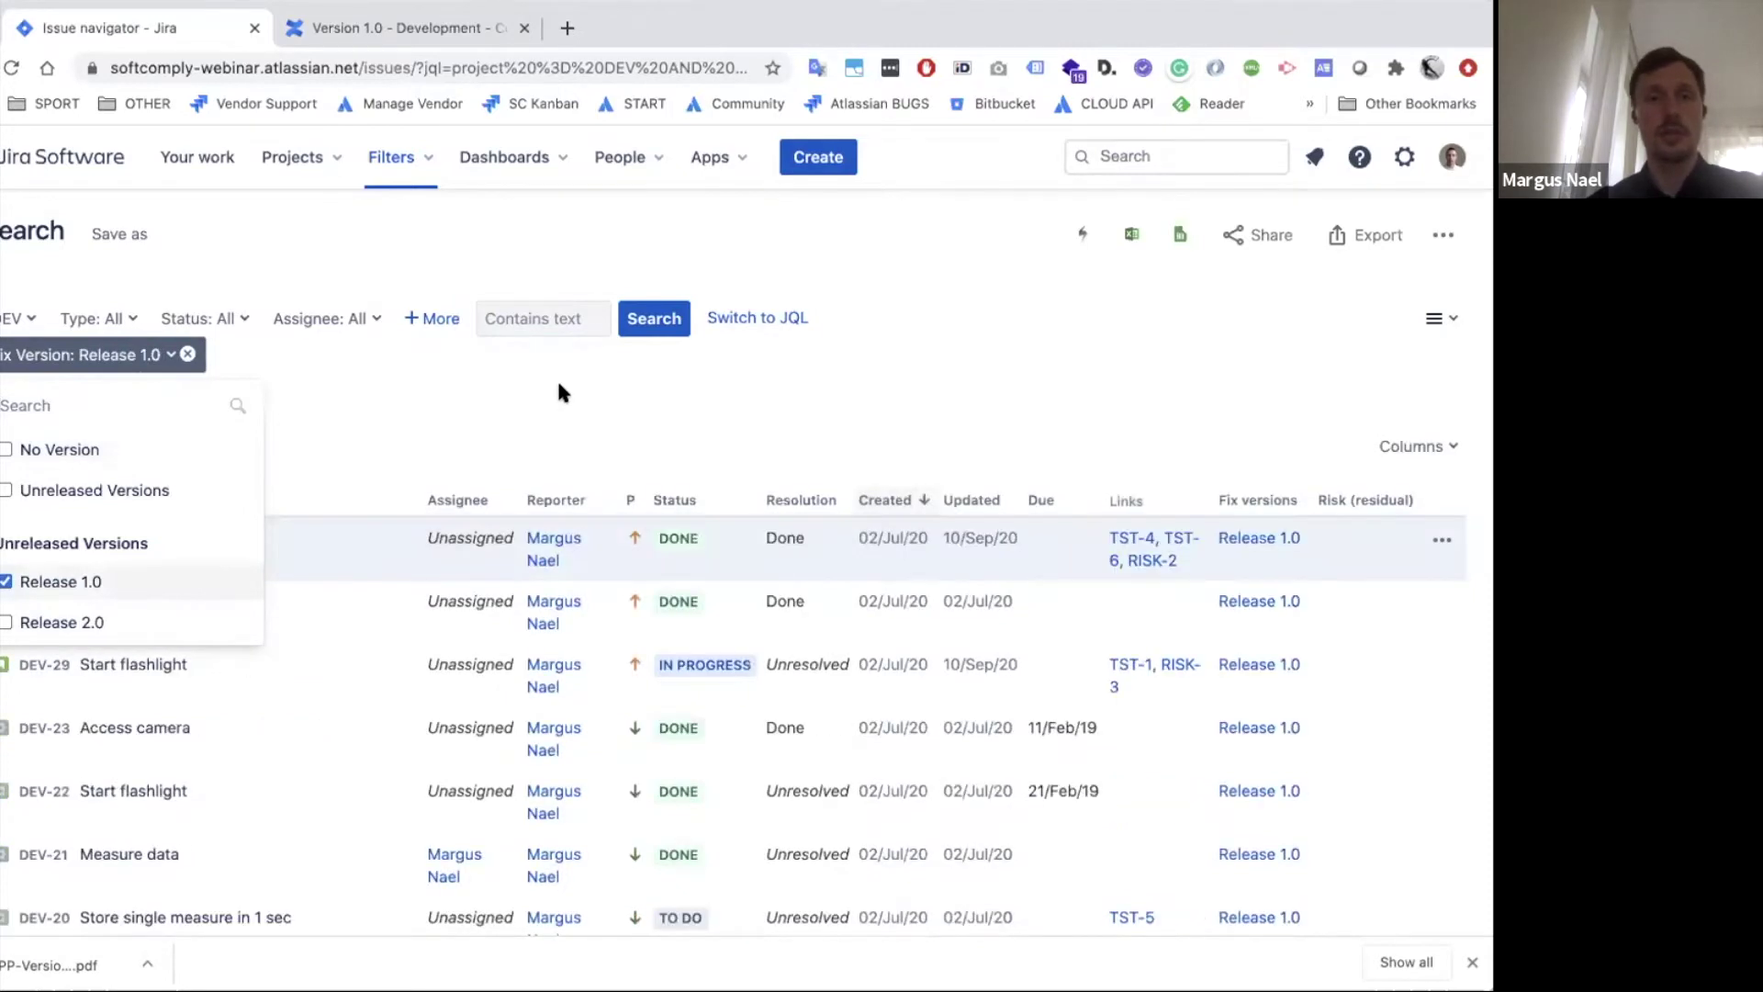
pyautogui.scroll(-3, 731, 415)
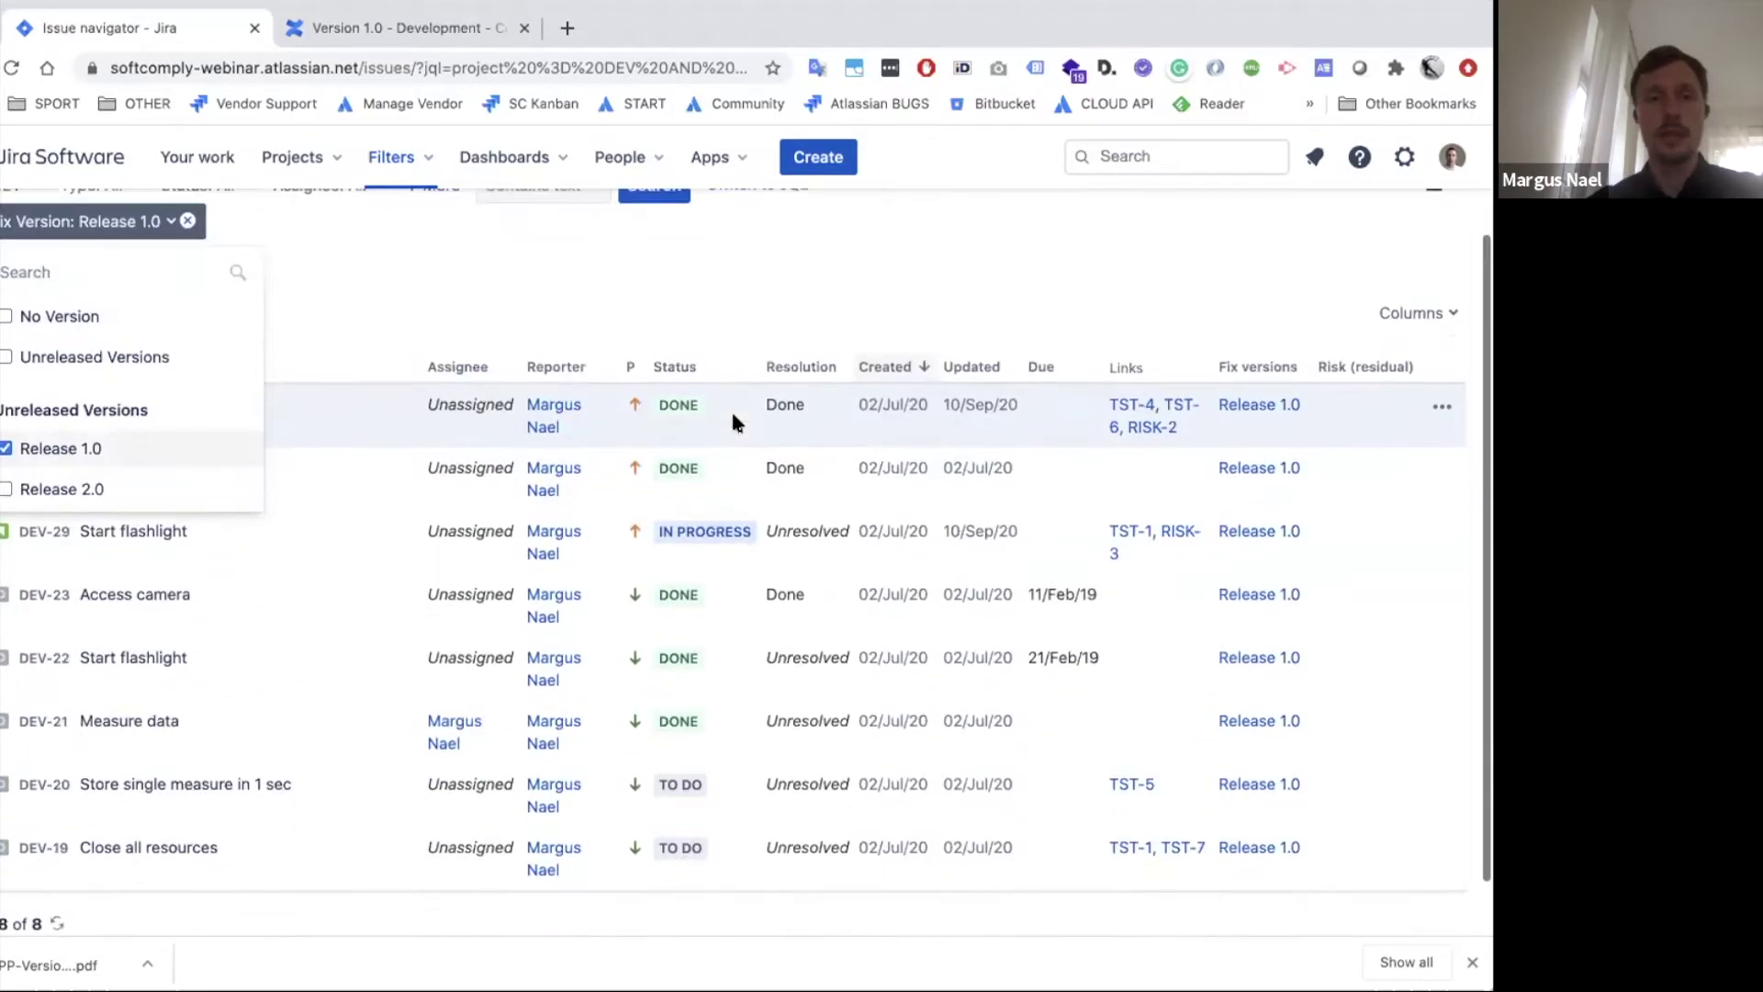
pyautogui.scroll(-1, 732, 248)
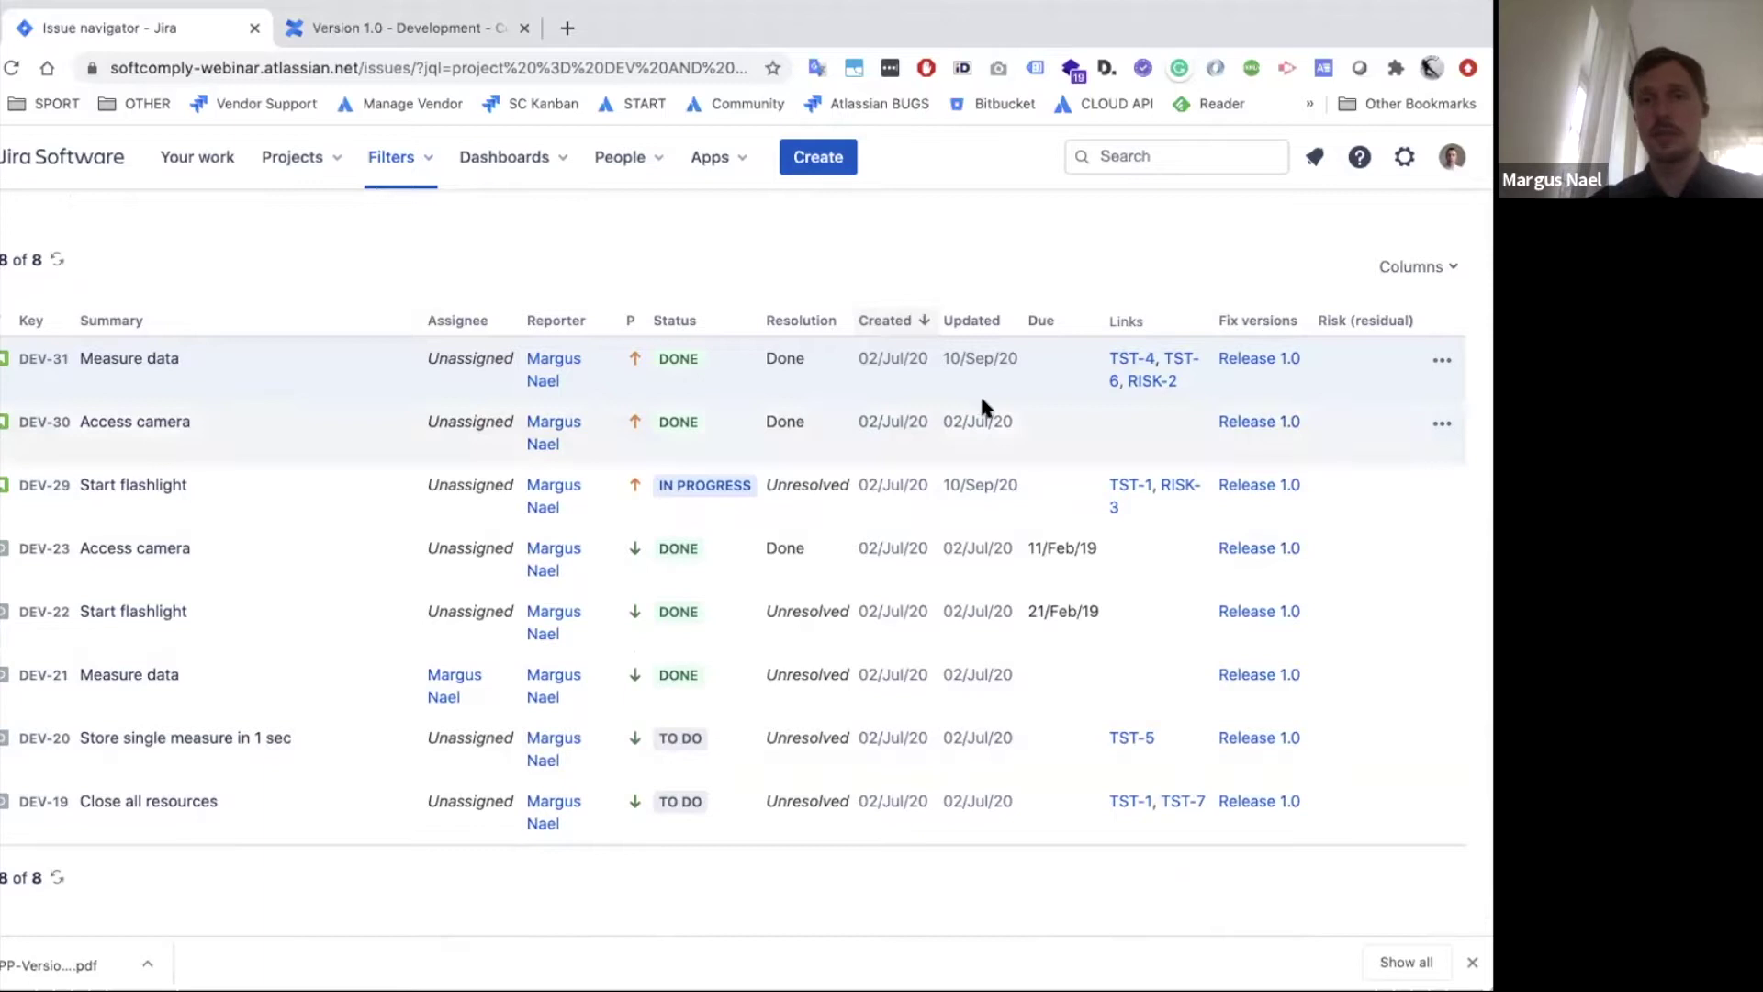
pyautogui.scroll(2, 1041, 415)
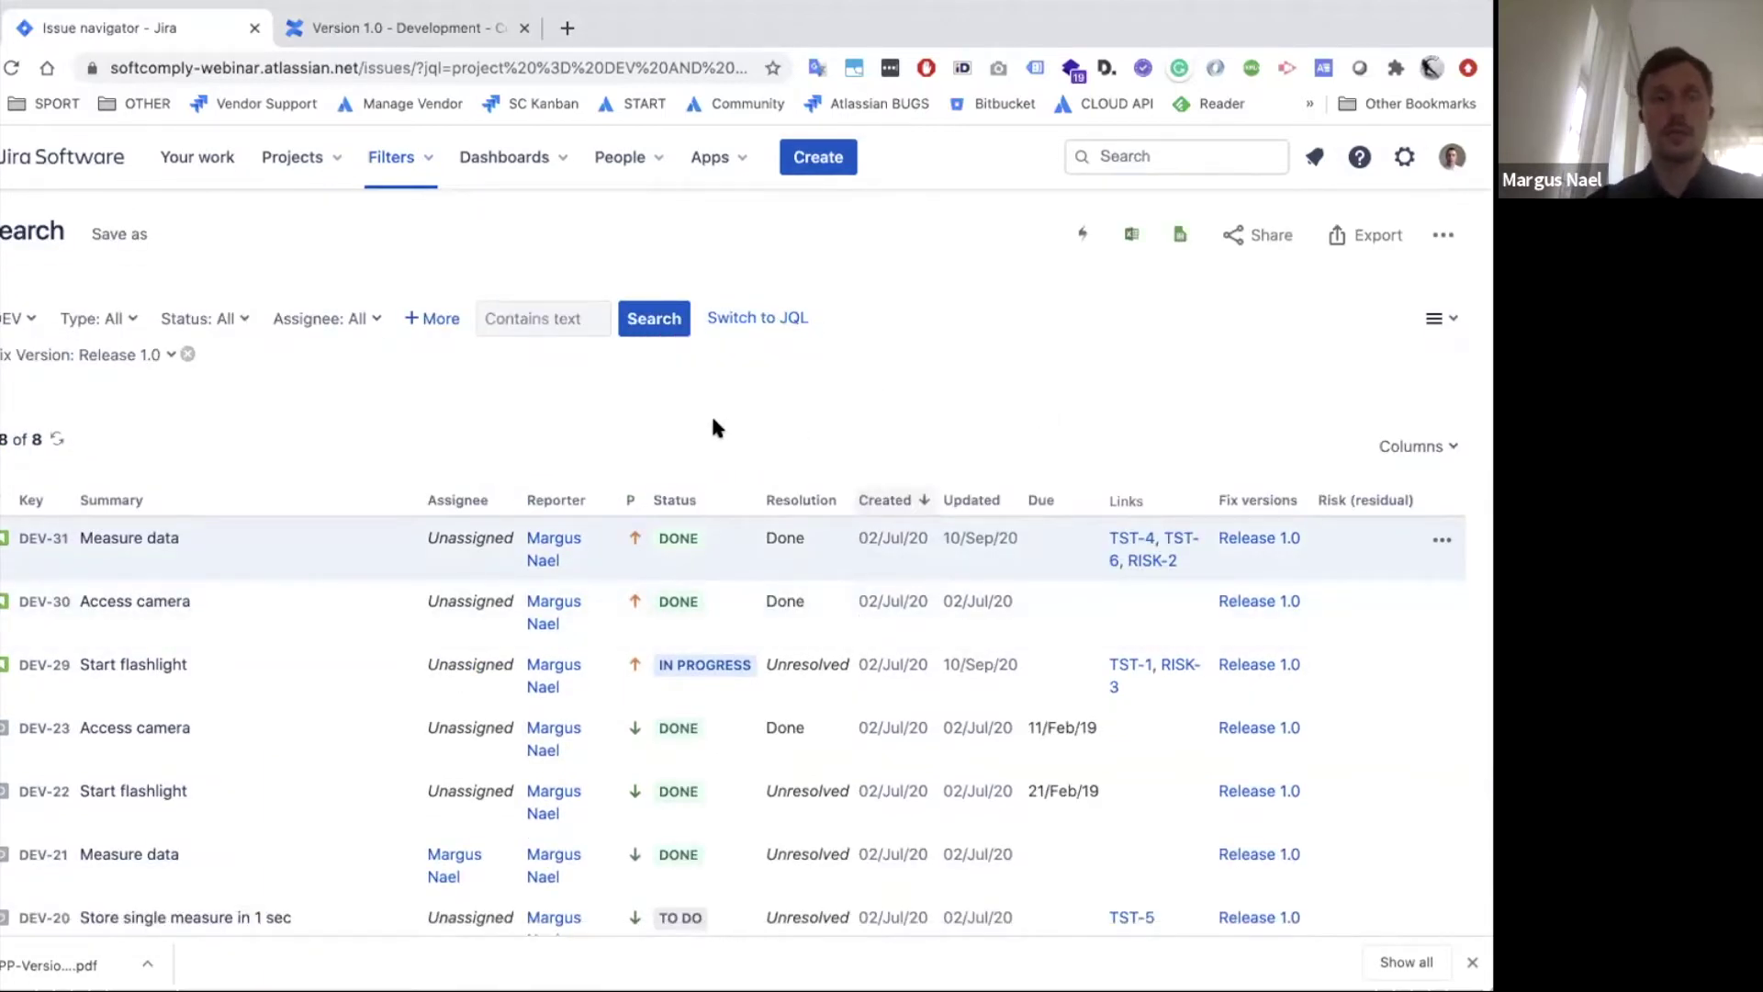
pyautogui.scroll(-3, 1021, 763)
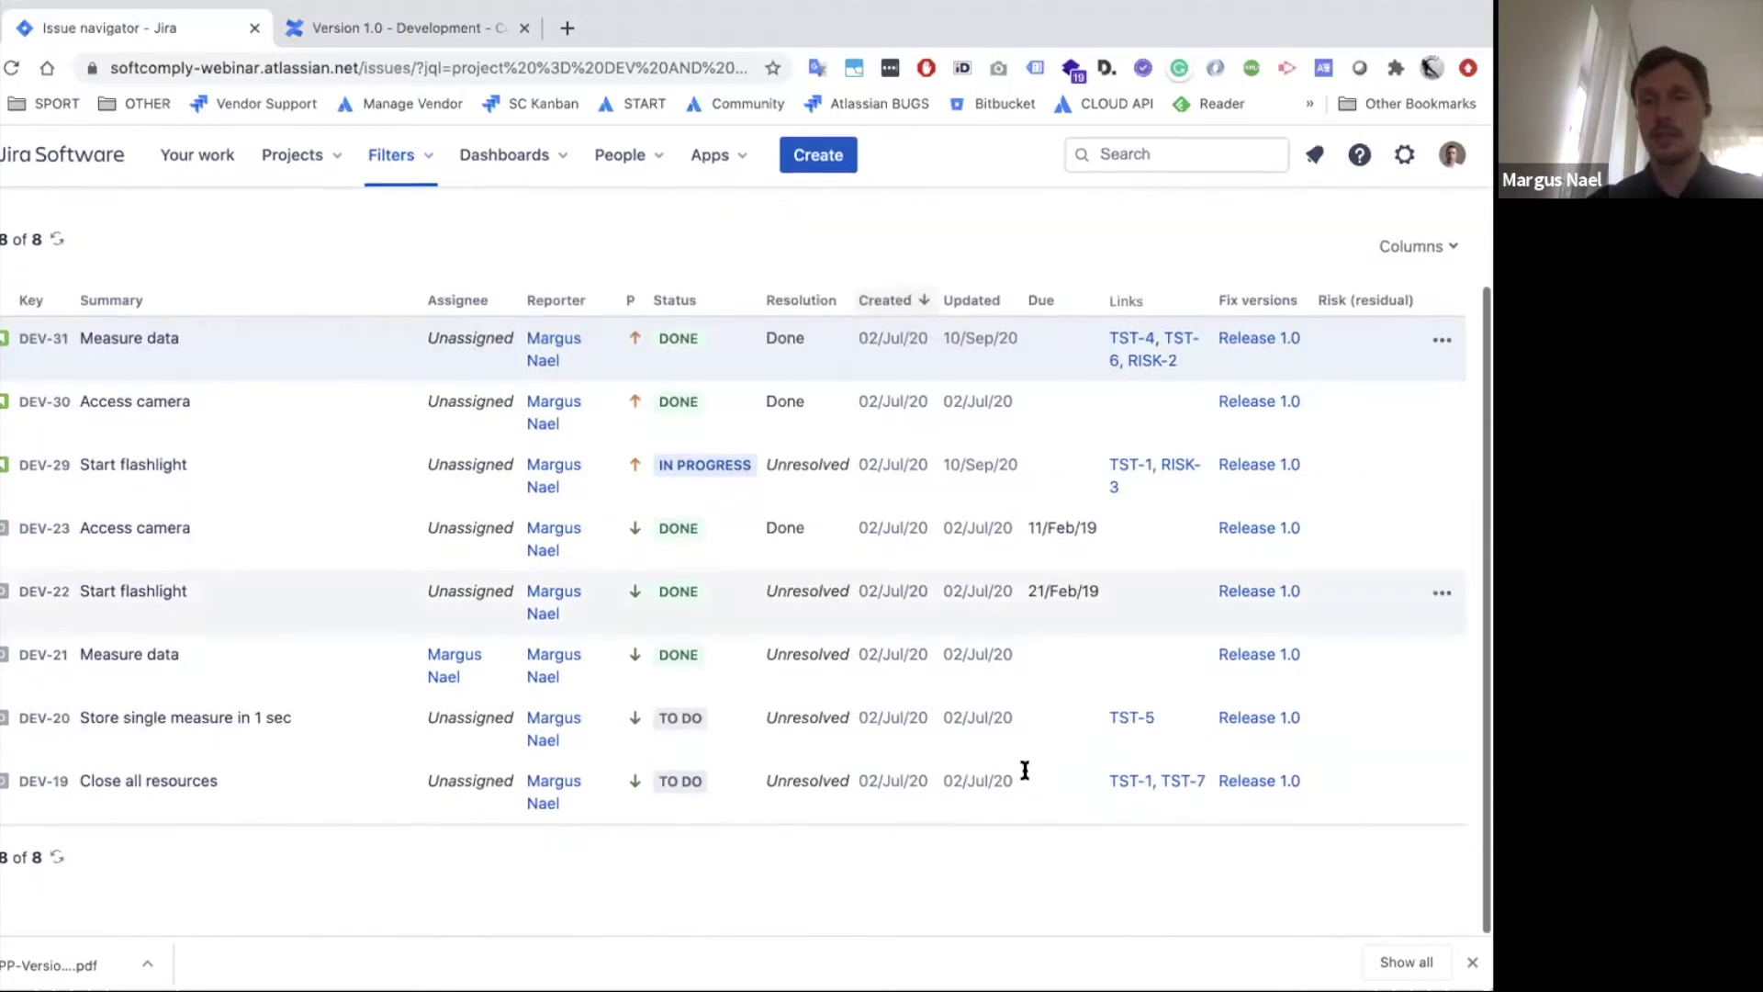
pyautogui.scroll(3, 1021, 763)
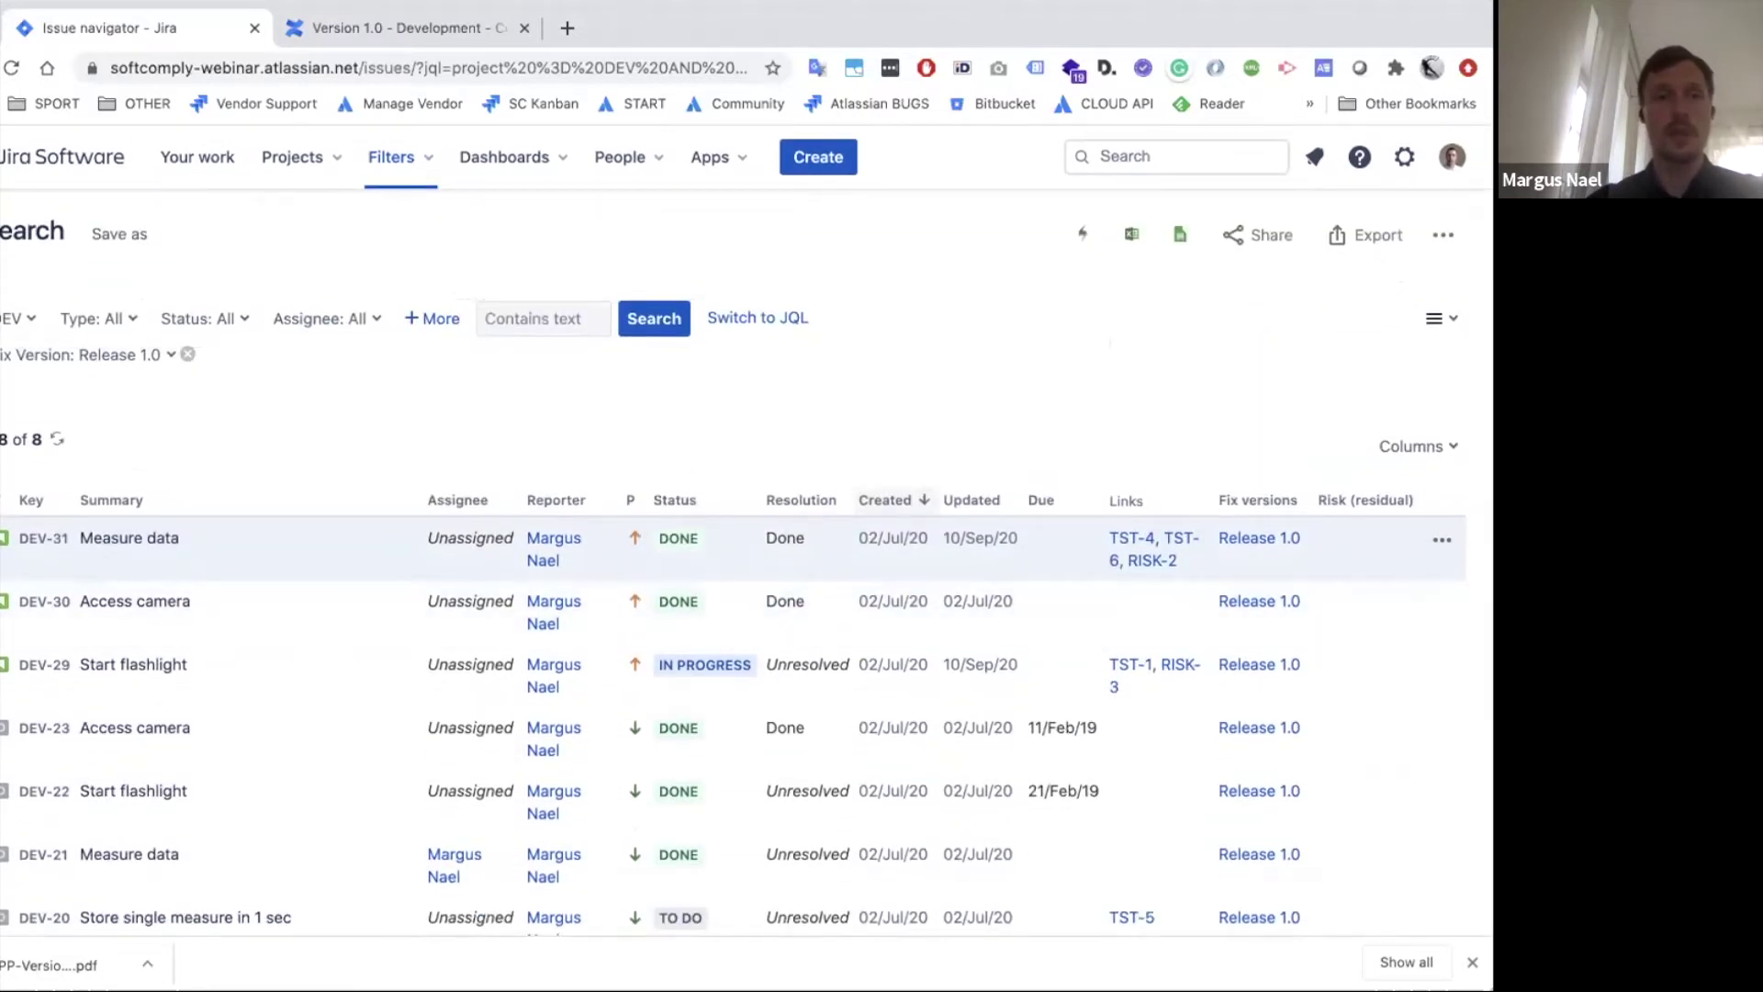
# Save the current search as a filter named "All Req 1.0".
pyautogui.click(131, 237)
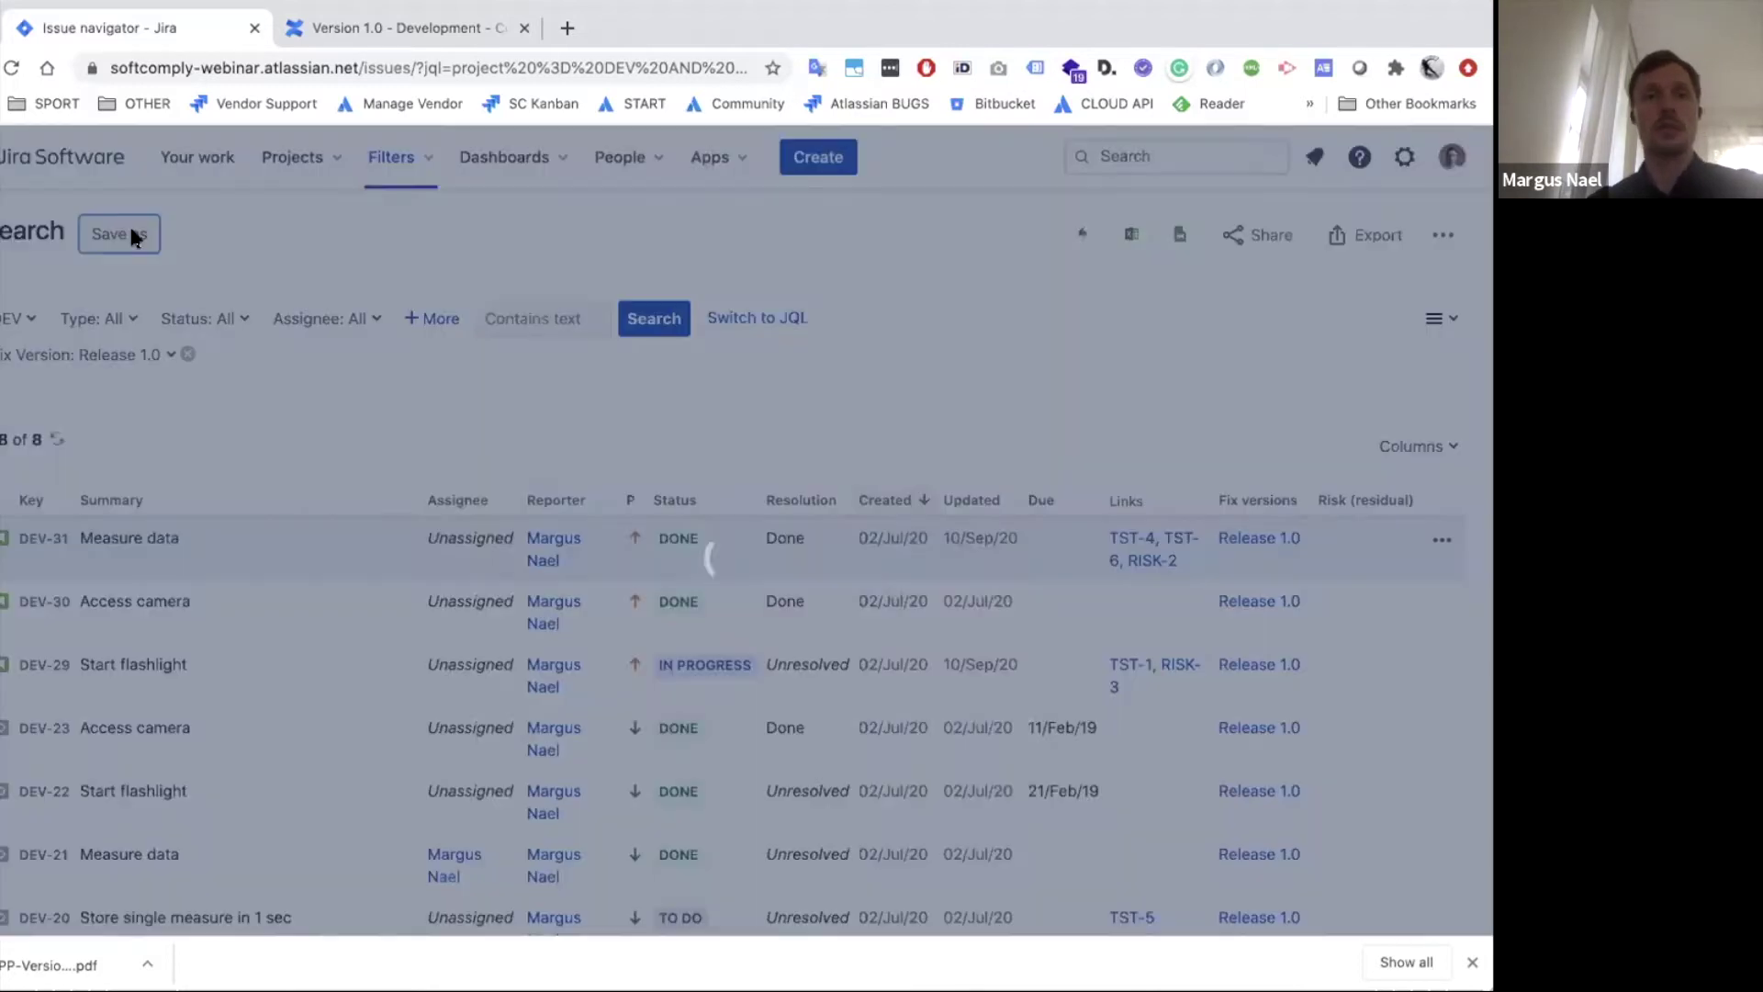
pyautogui.write('A')
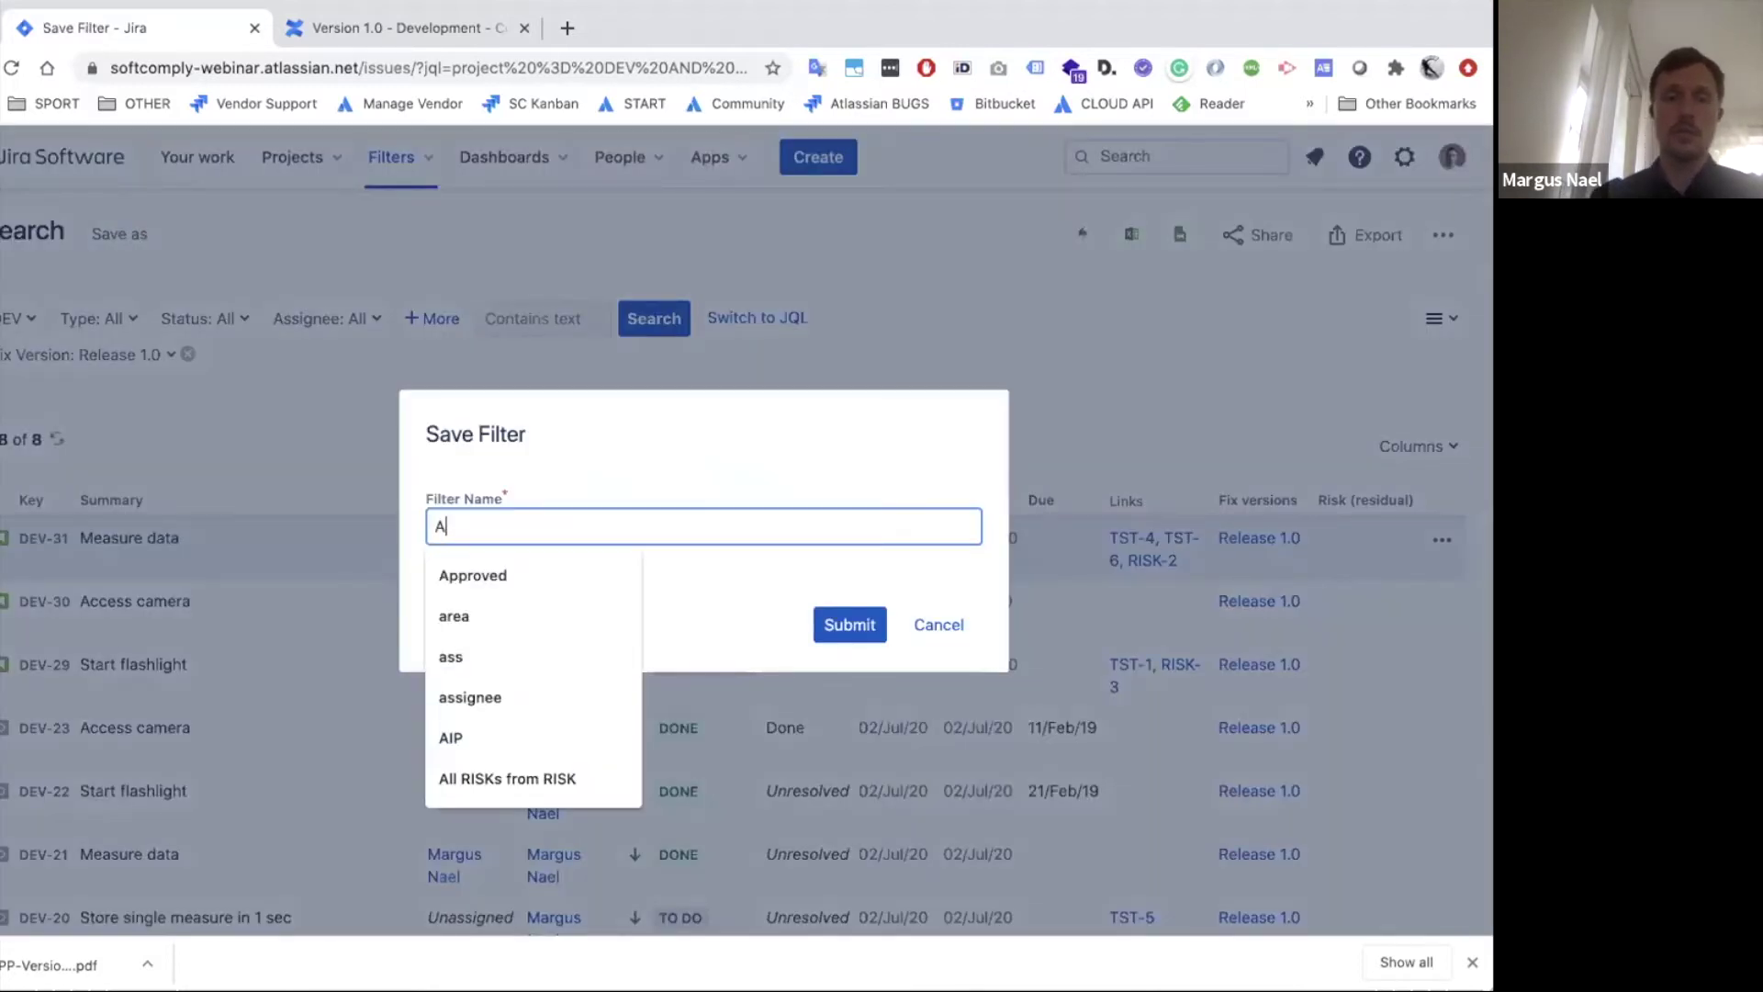
pyautogui.write('ll Req ')
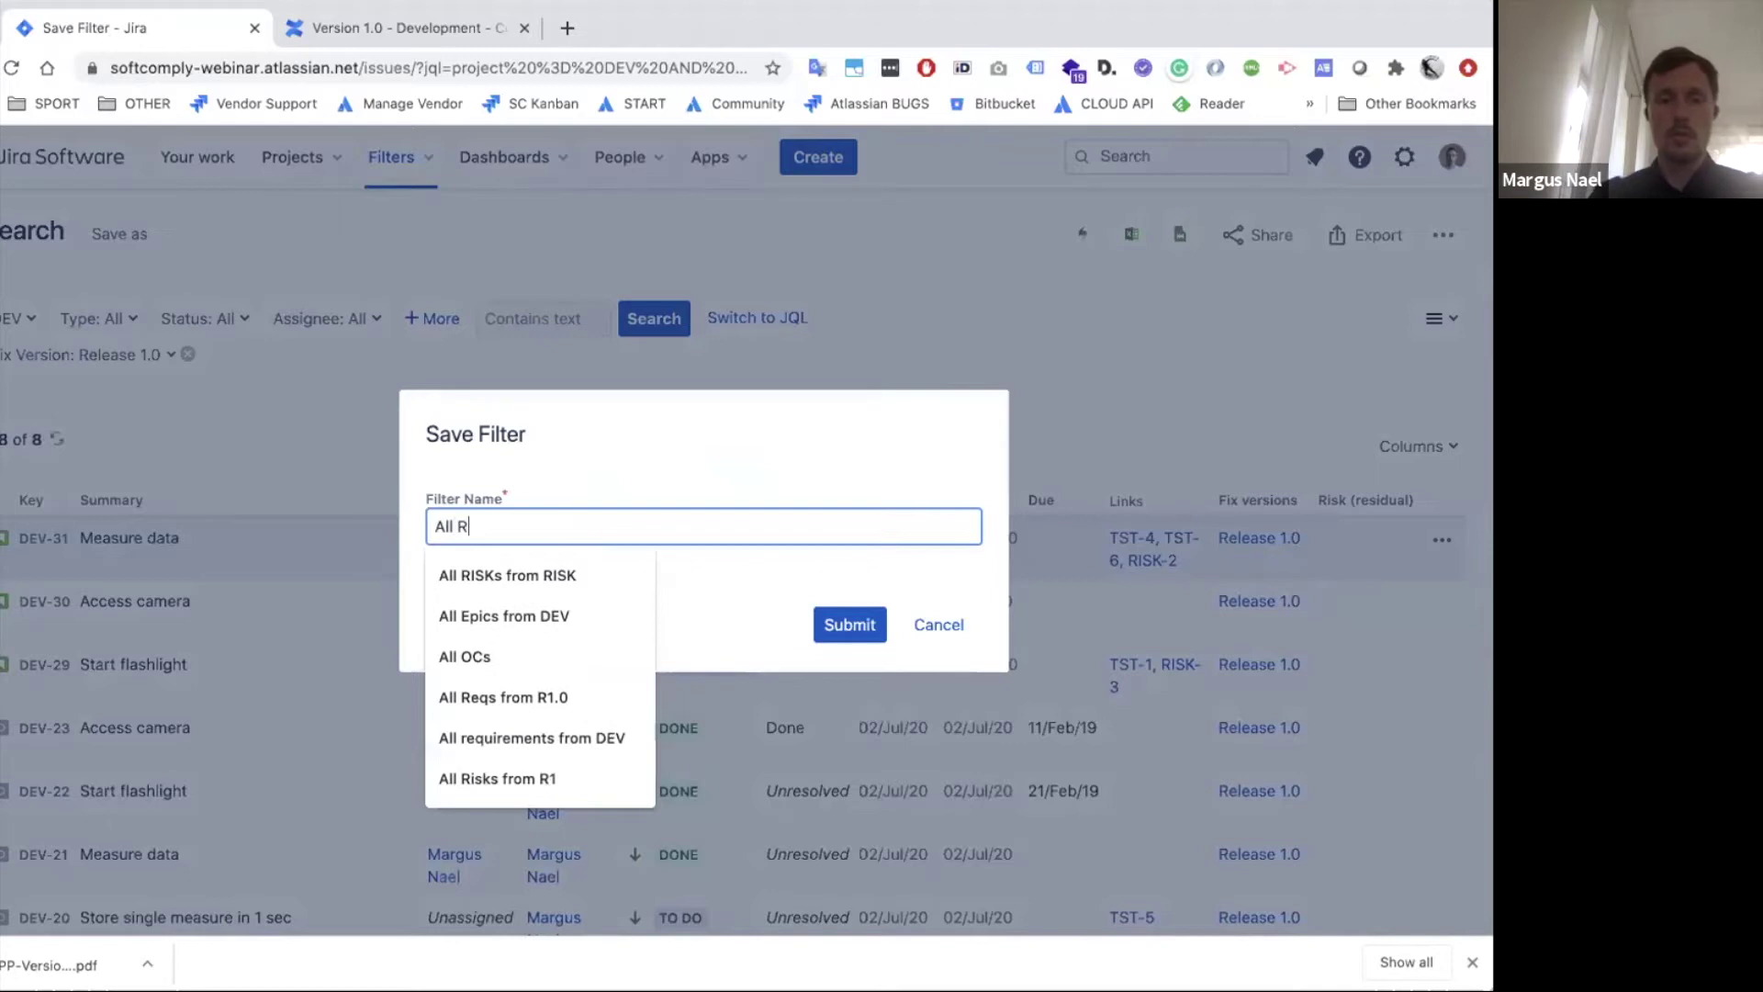
pyautogui.write('1.0+')
pyautogui.press('BackSpace')
pyautogui.click(850, 624)
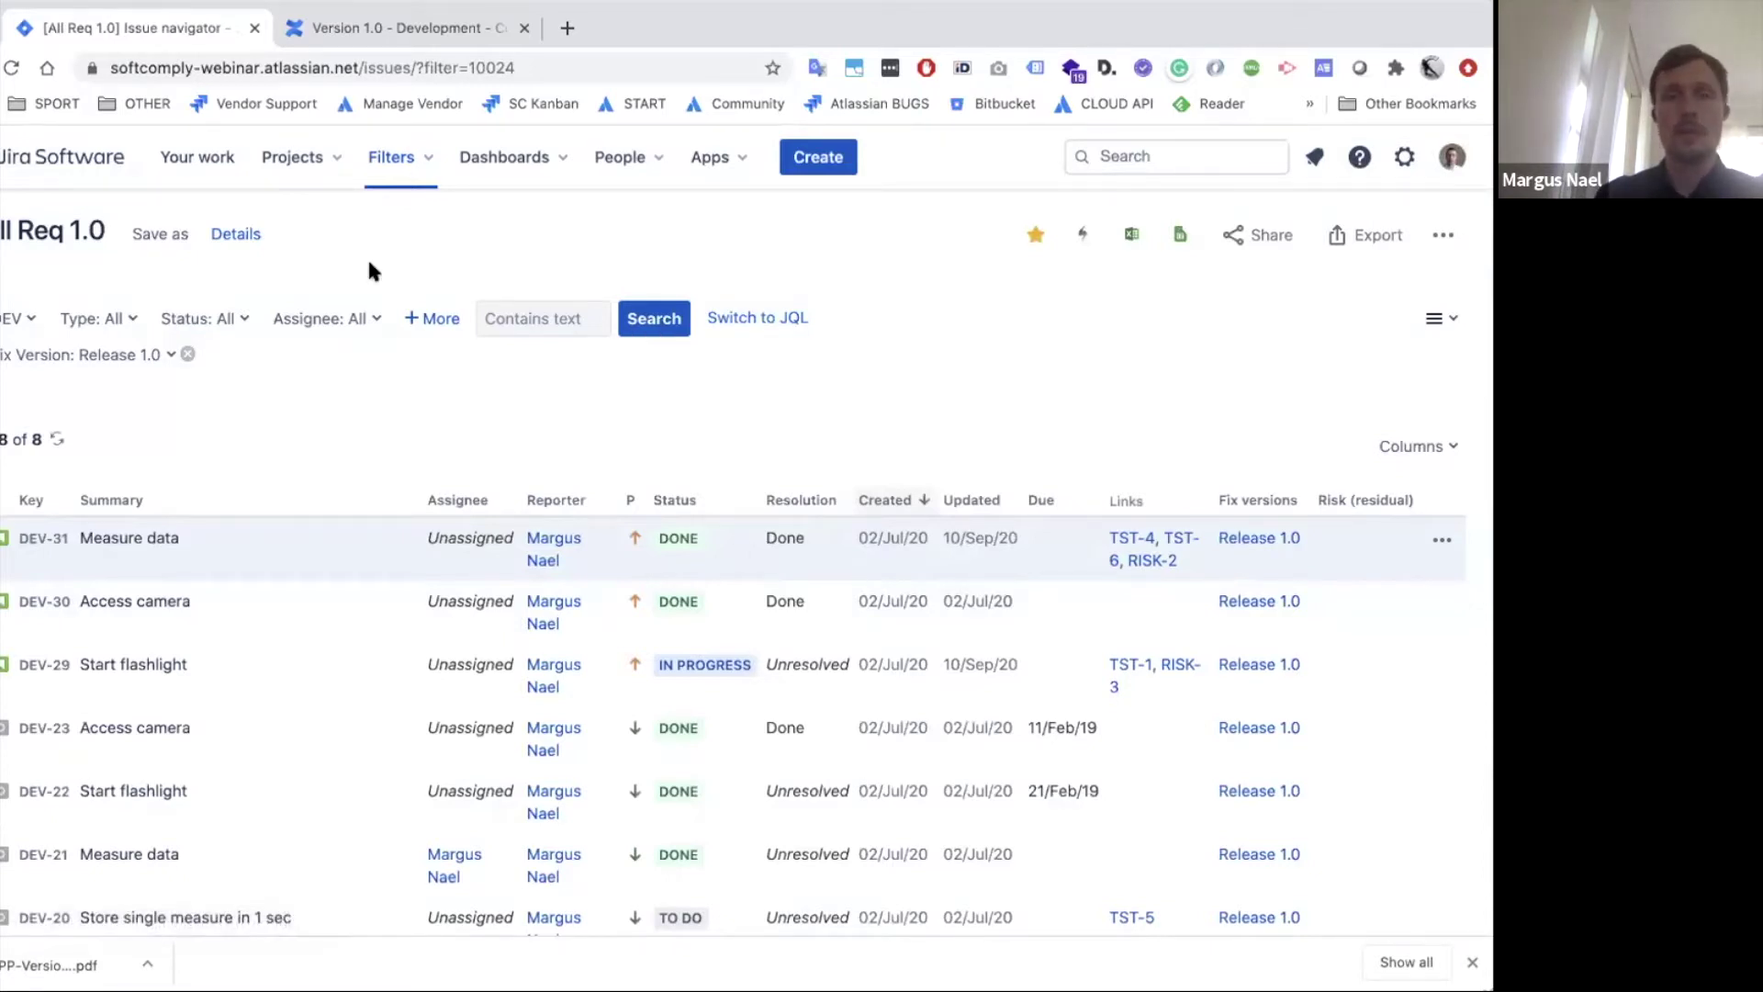
# Switch the filter's search from basic criteria to its JQL query.
pyautogui.click(754, 320)
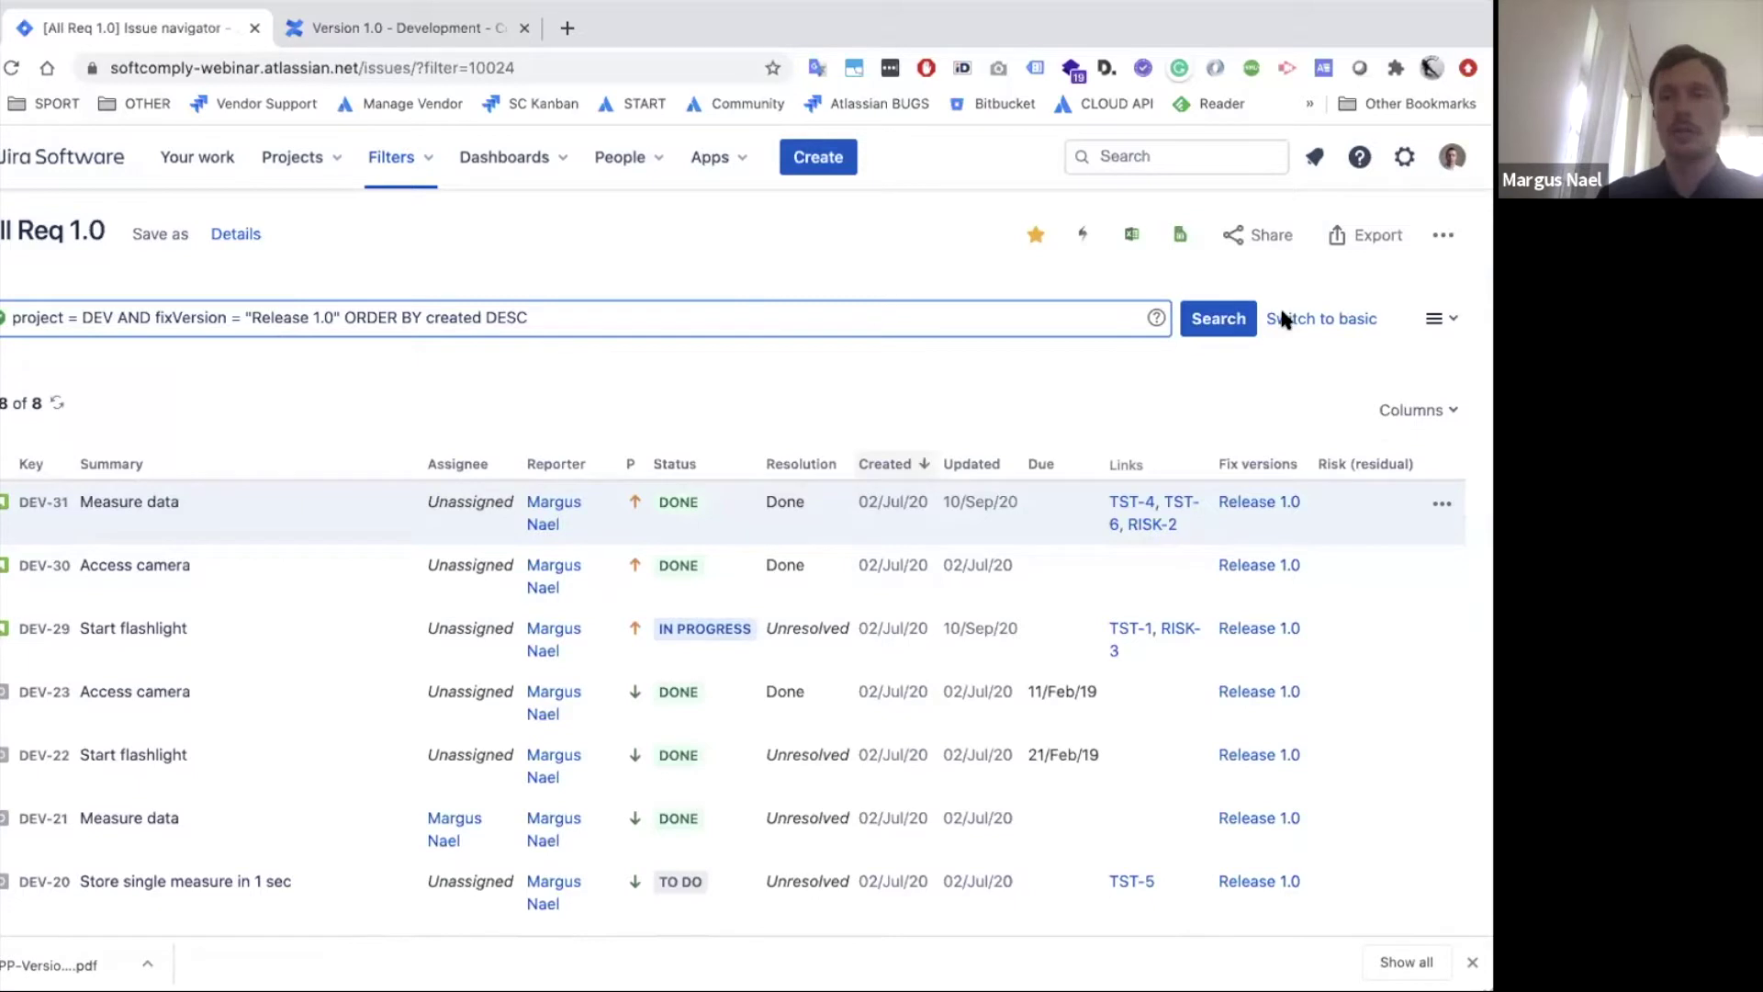
pyautogui.click(1311, 320)
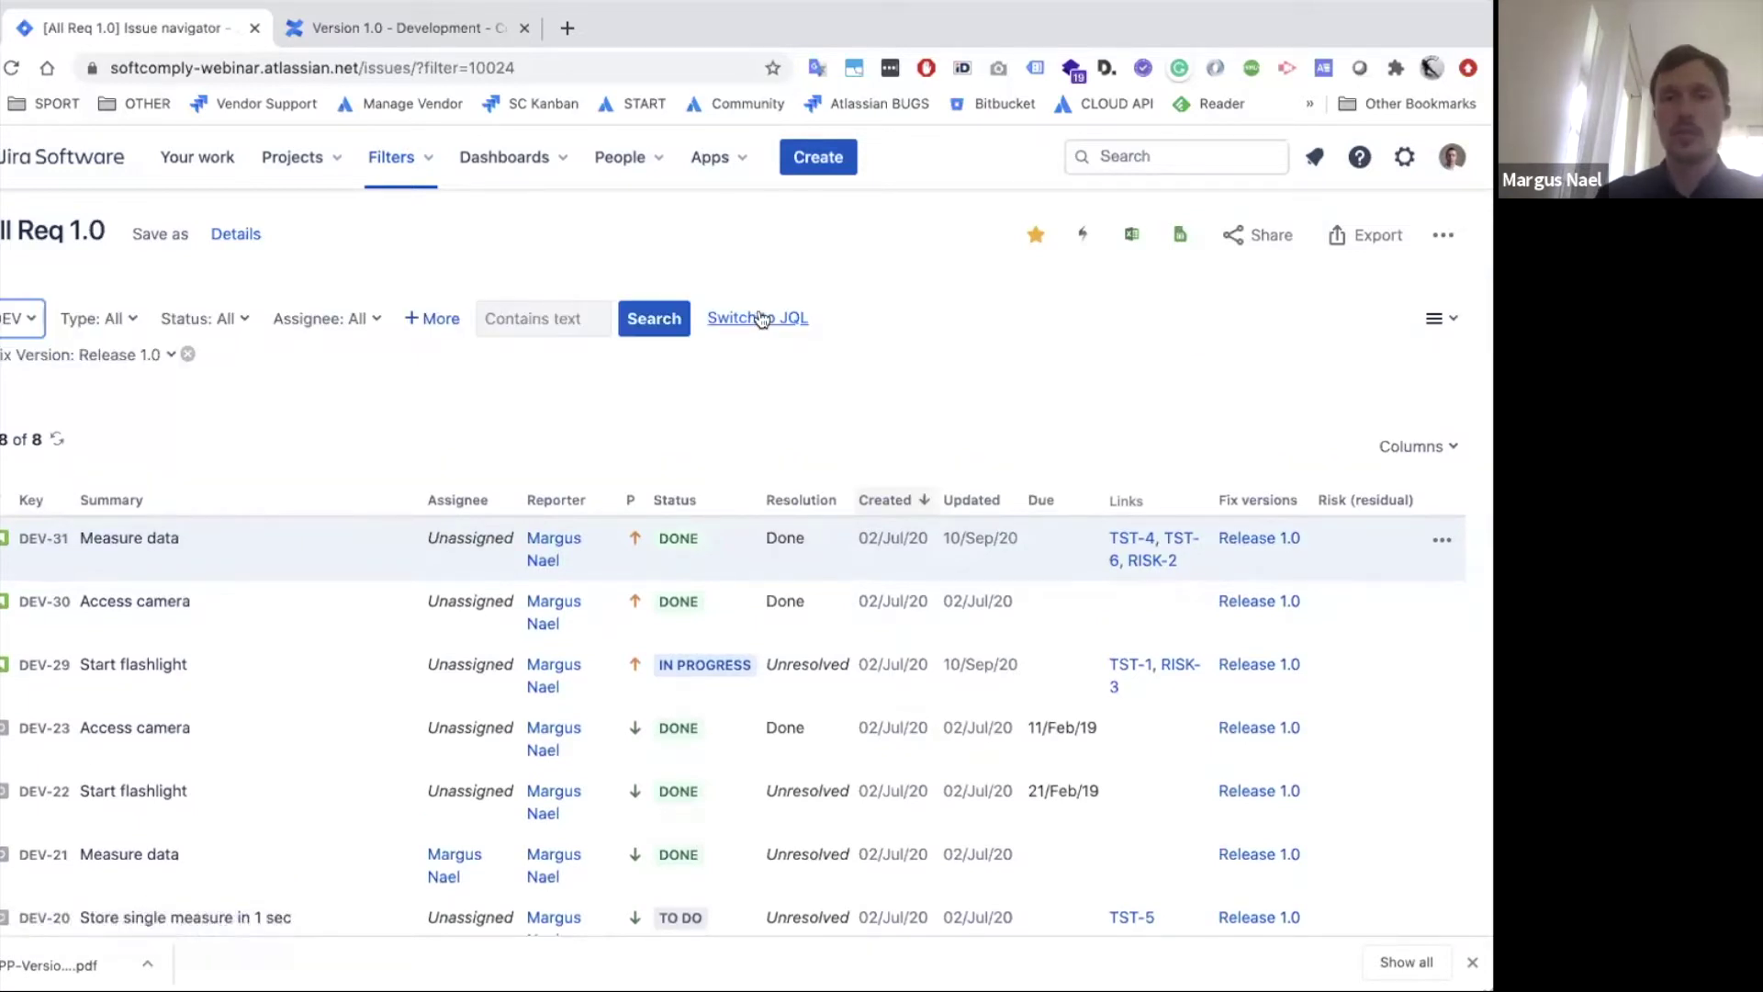
pyautogui.click(759, 318)
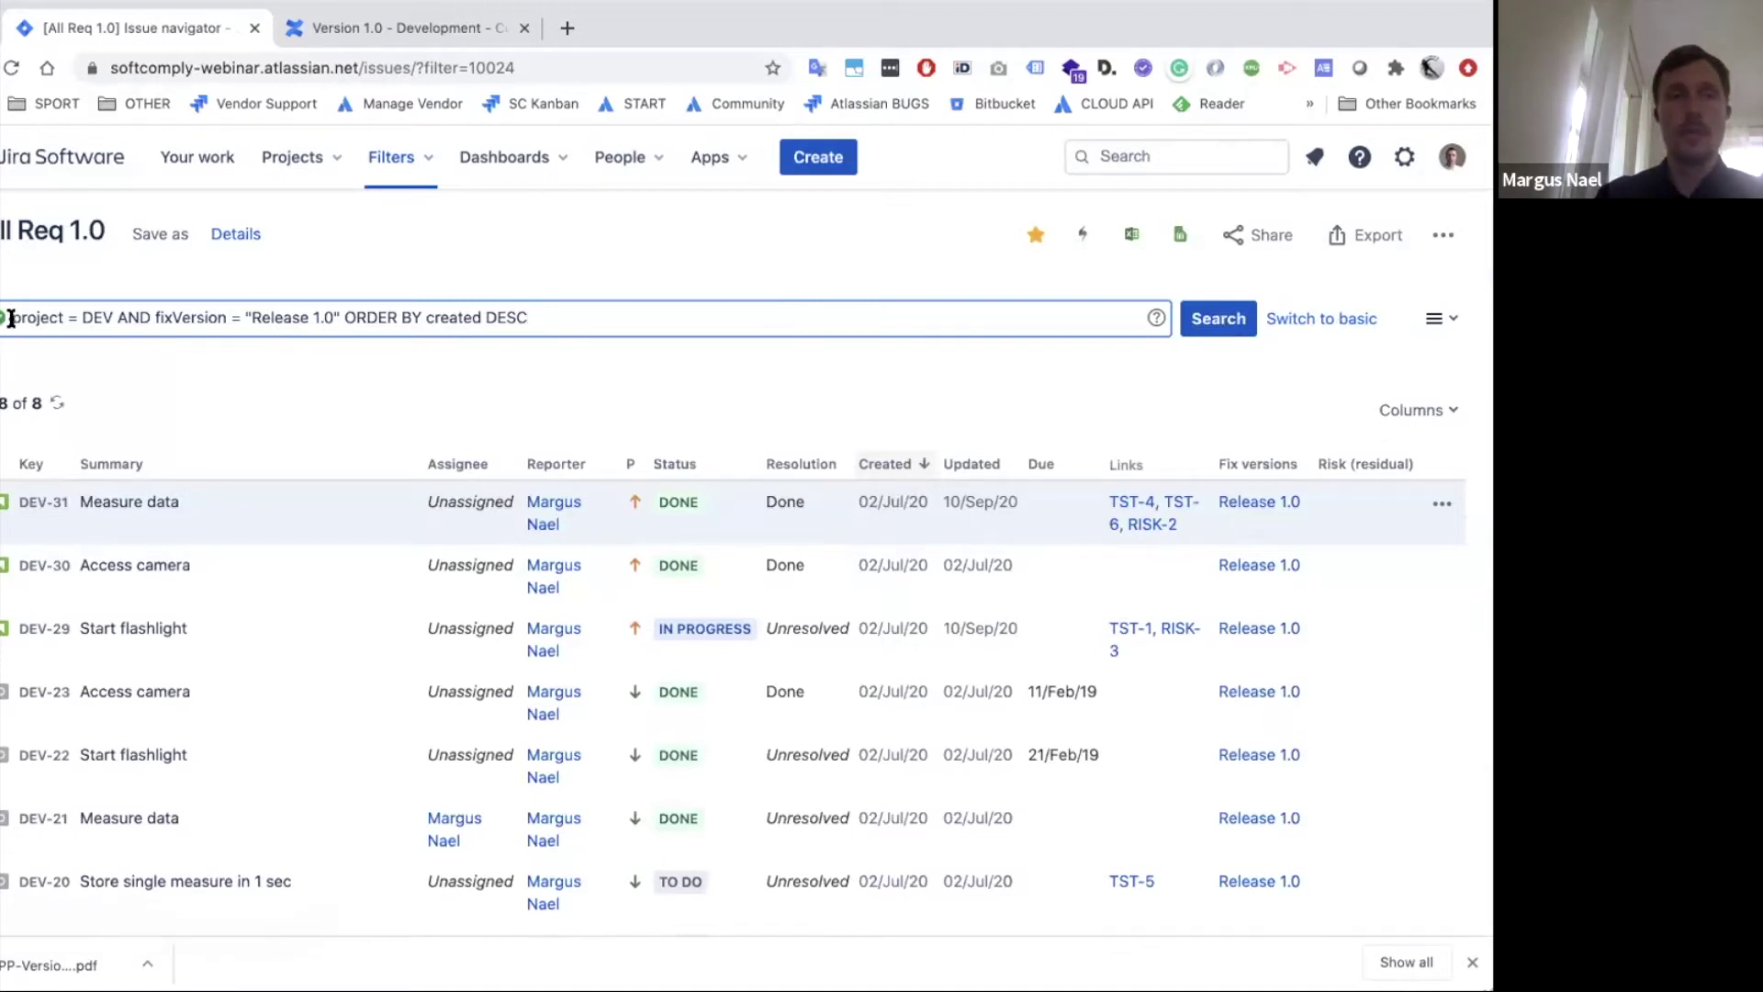
# Examine the JQL query, noting its project condition, its fixVersion condition and the AND operator joining them.
pyautogui.moveTo(10, 318); pyautogui.dragTo(582, 321)
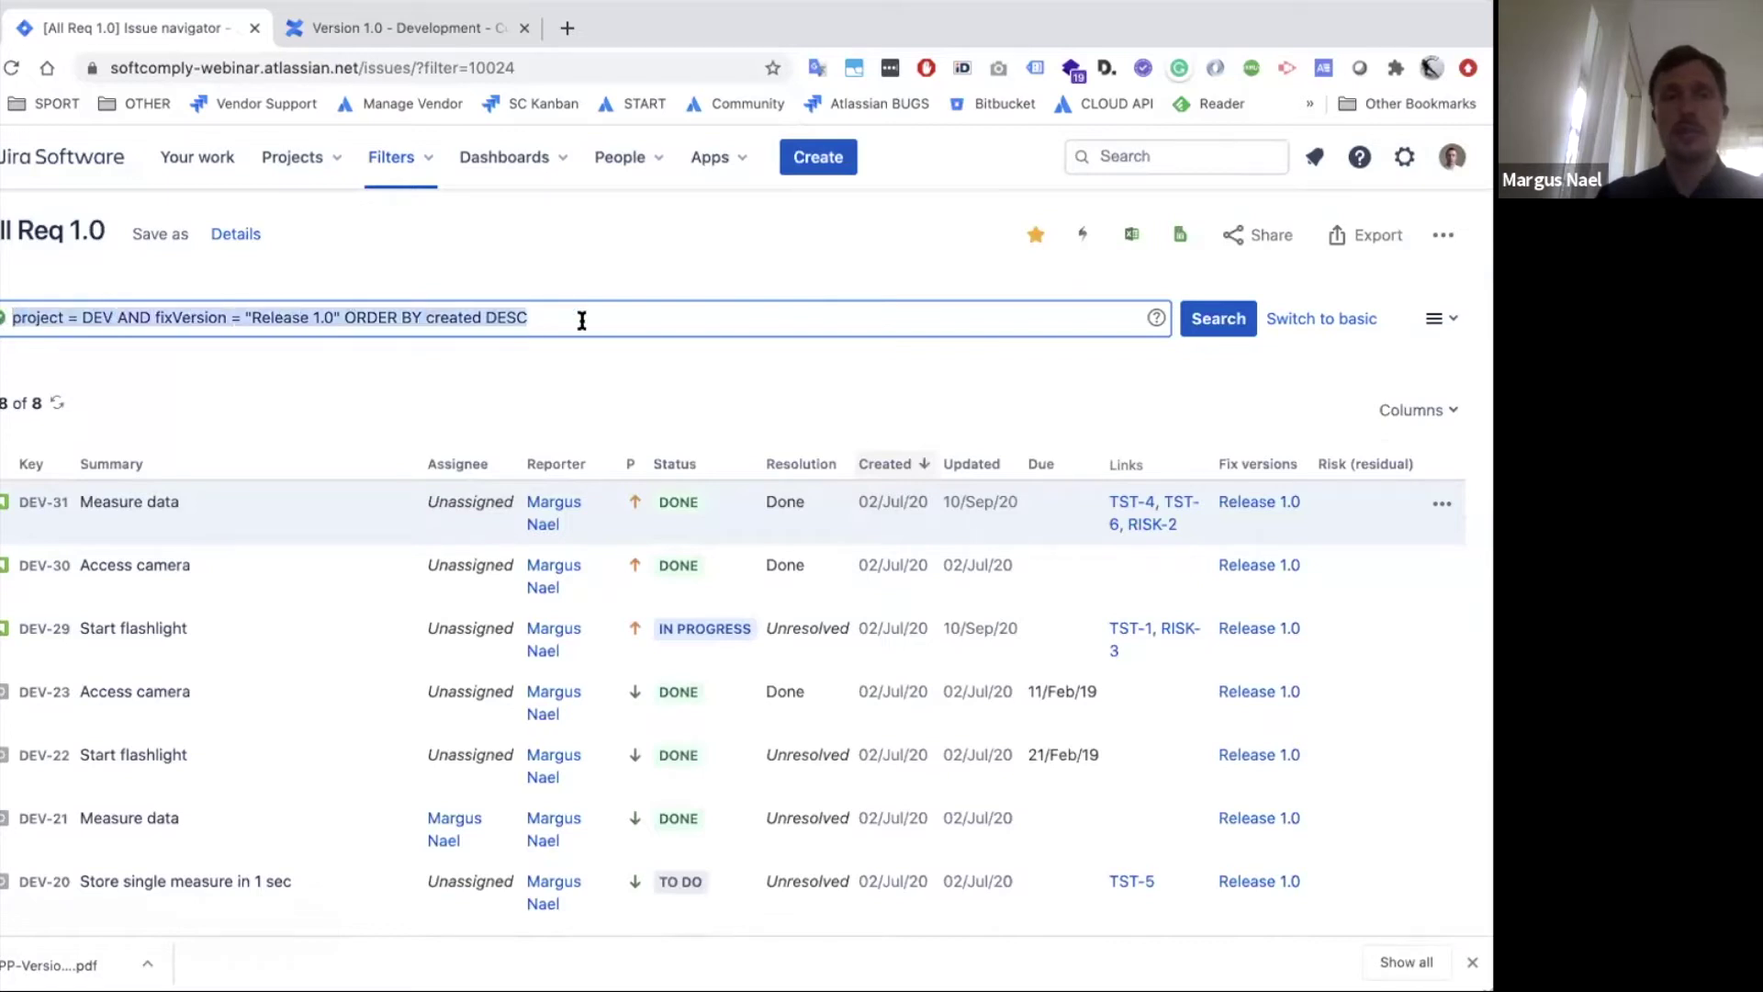
pyautogui.click(577, 367)
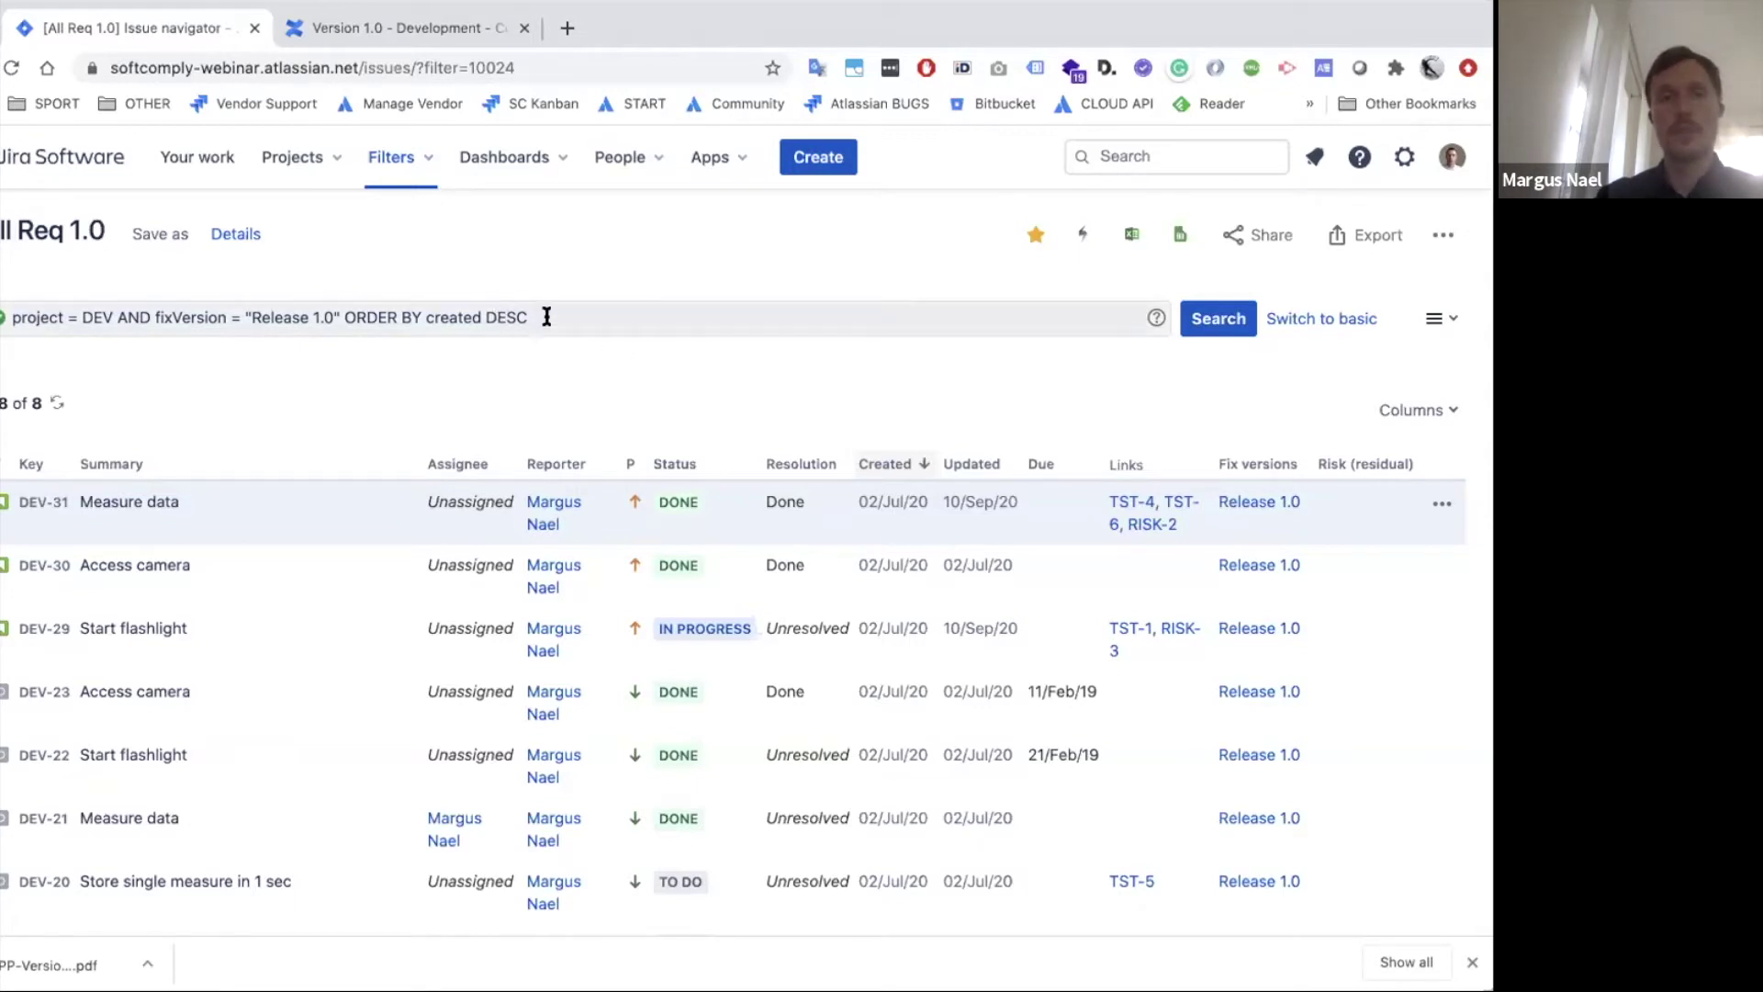
pyautogui.tripleClick(292, 317)
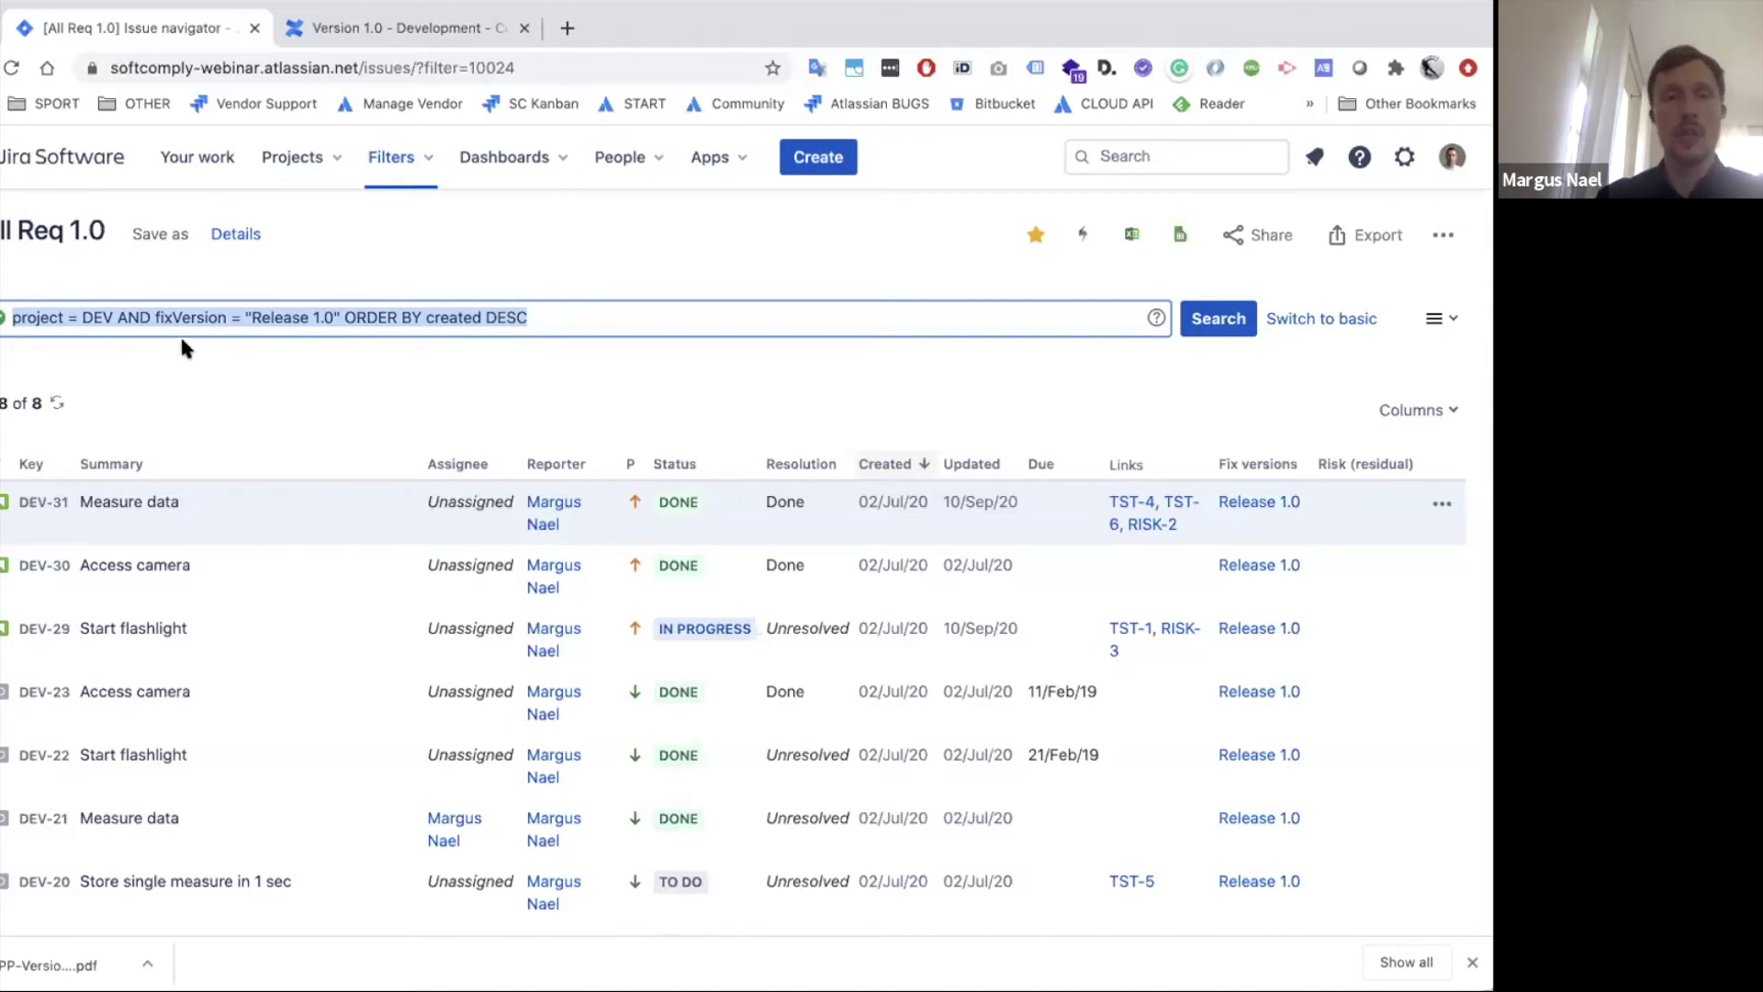
pyautogui.doubleClick(134, 316)
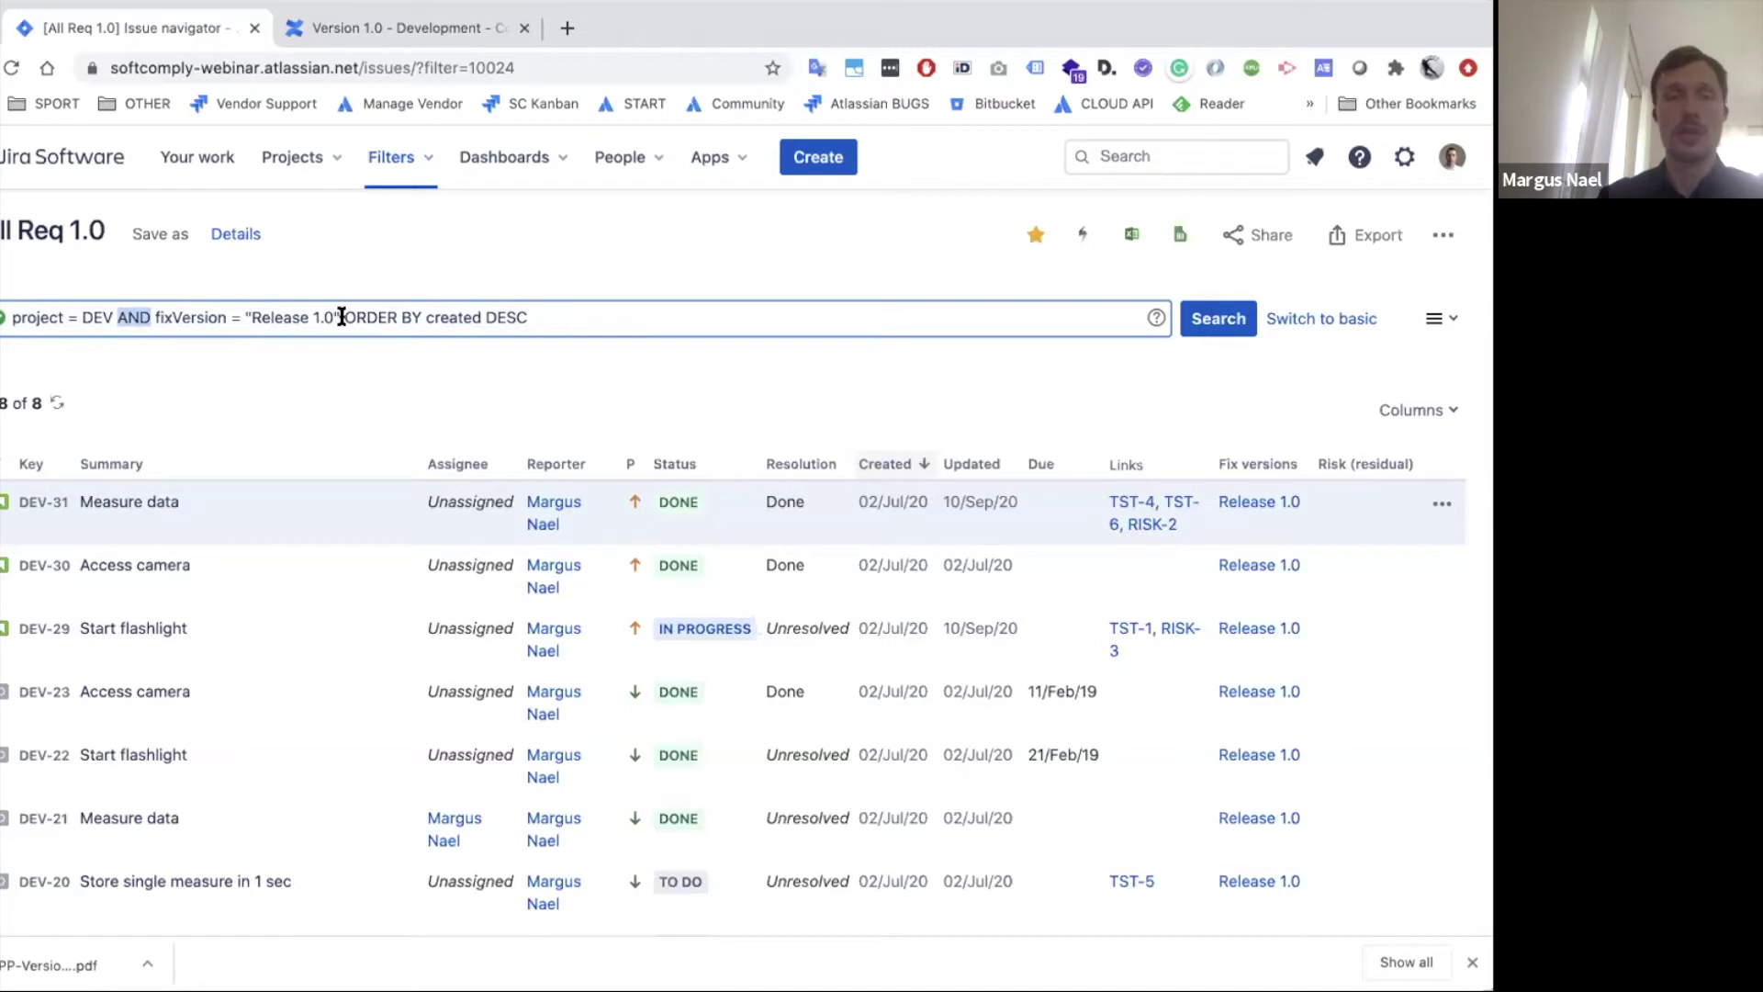
pyautogui.click(377, 346)
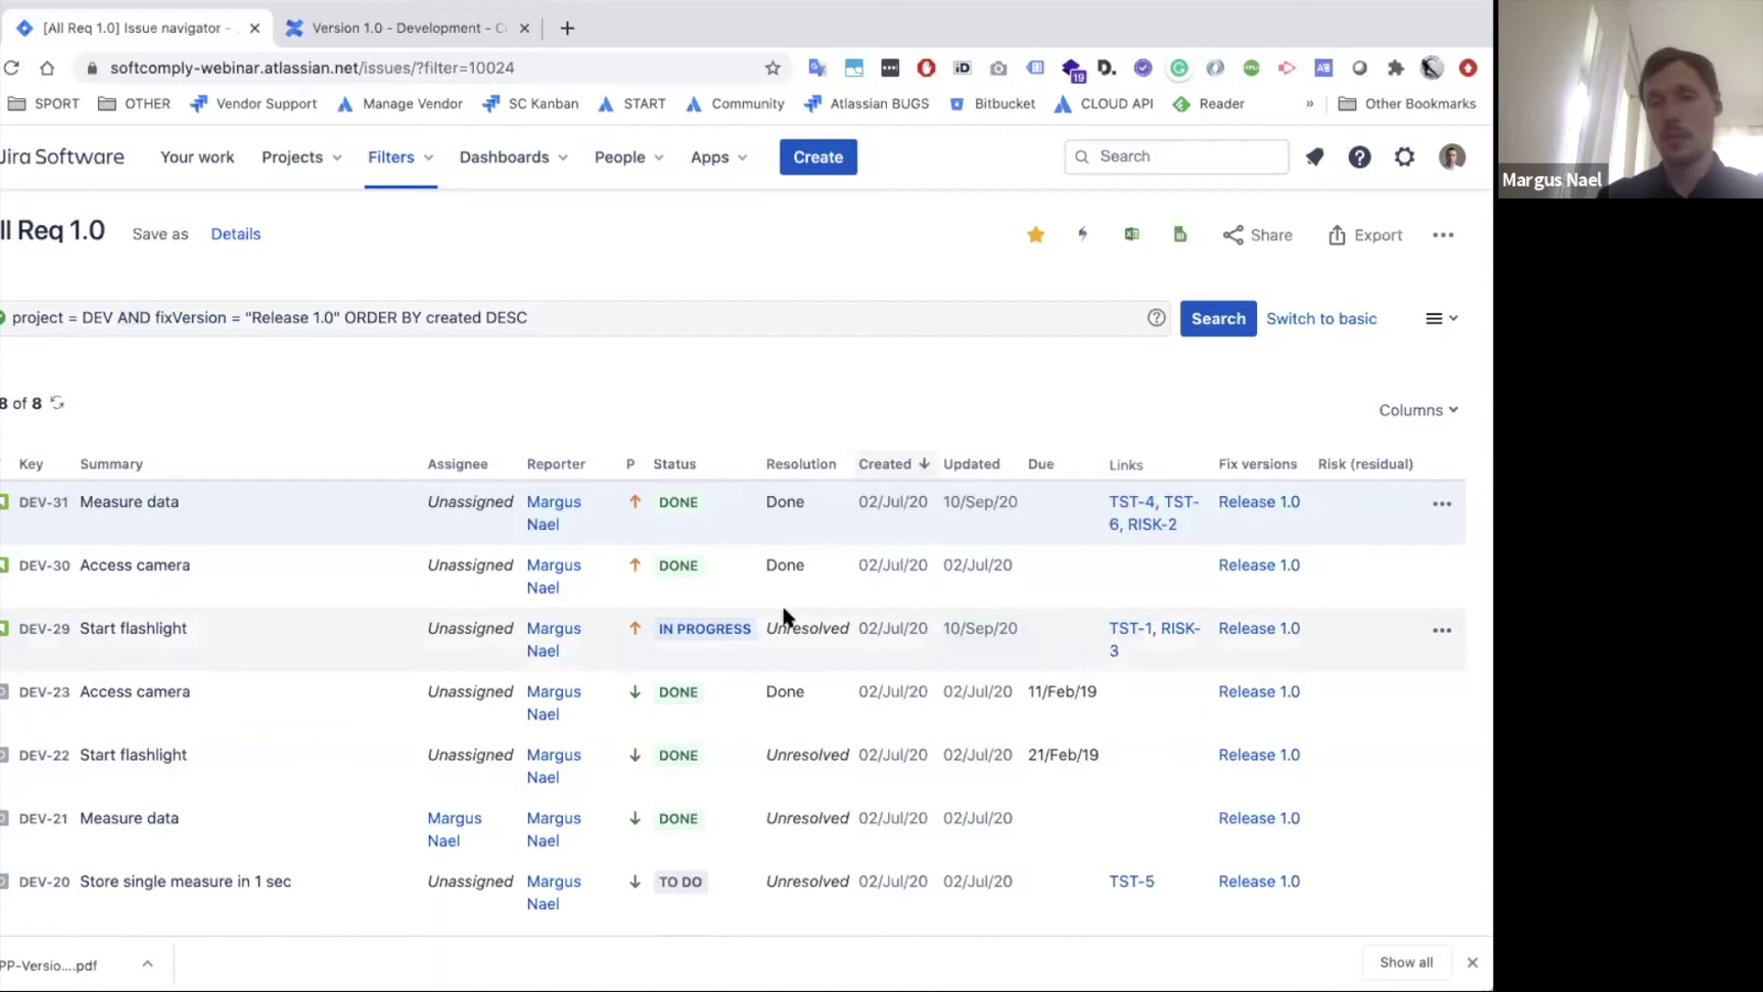
pyautogui.click(11, 318)
pyautogui.keyDown('shift'); pyautogui.click(110, 312); pyautogui.keyUp('shift')
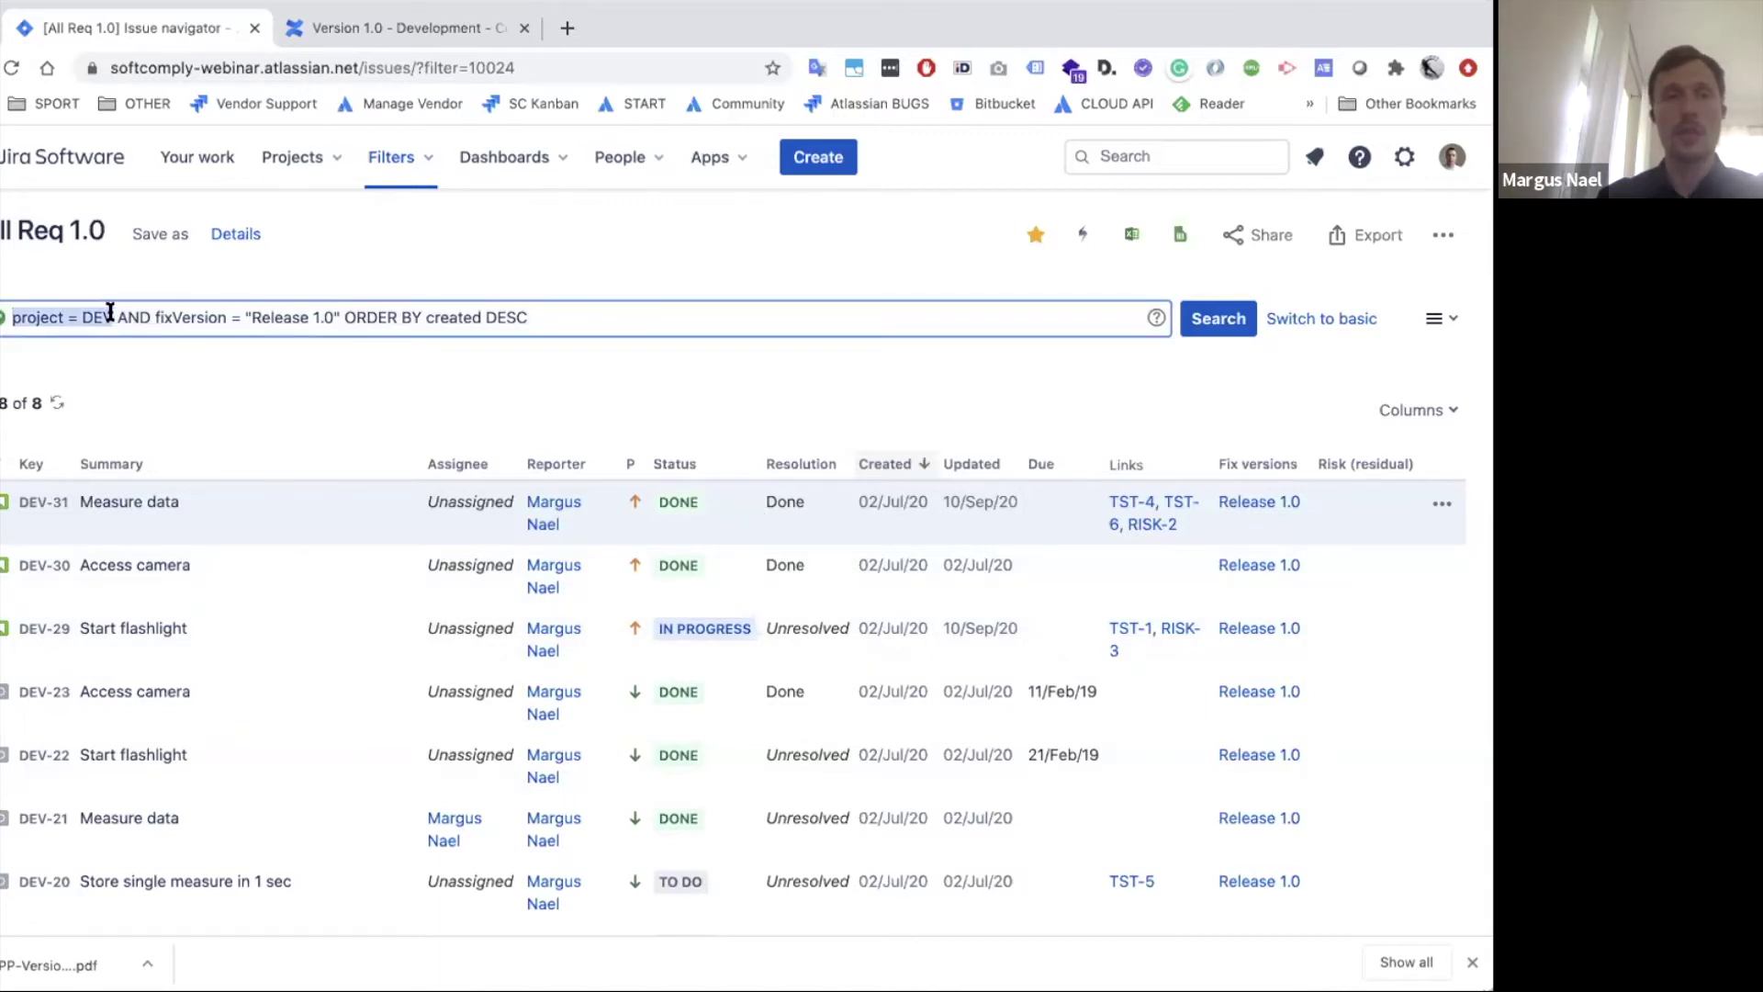
pyautogui.click(154, 317)
pyautogui.keyDown('shift'); pyautogui.click(337, 315); pyautogui.keyUp('shift')
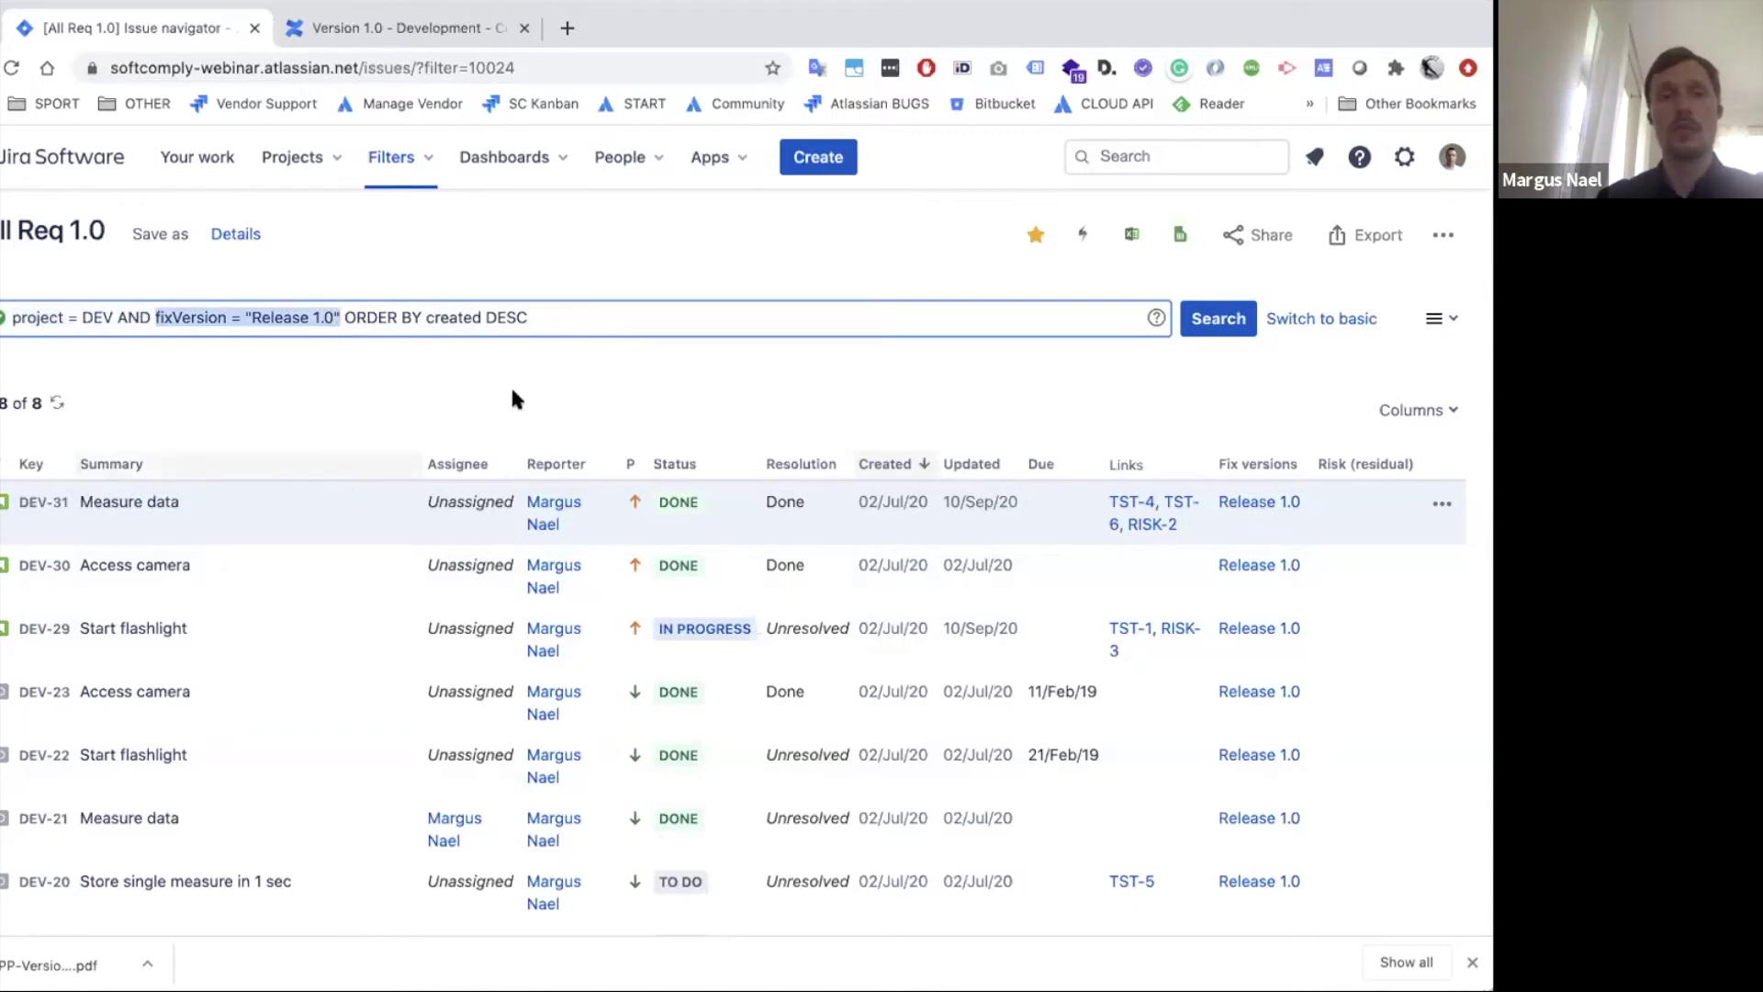
pyautogui.click(549, 380)
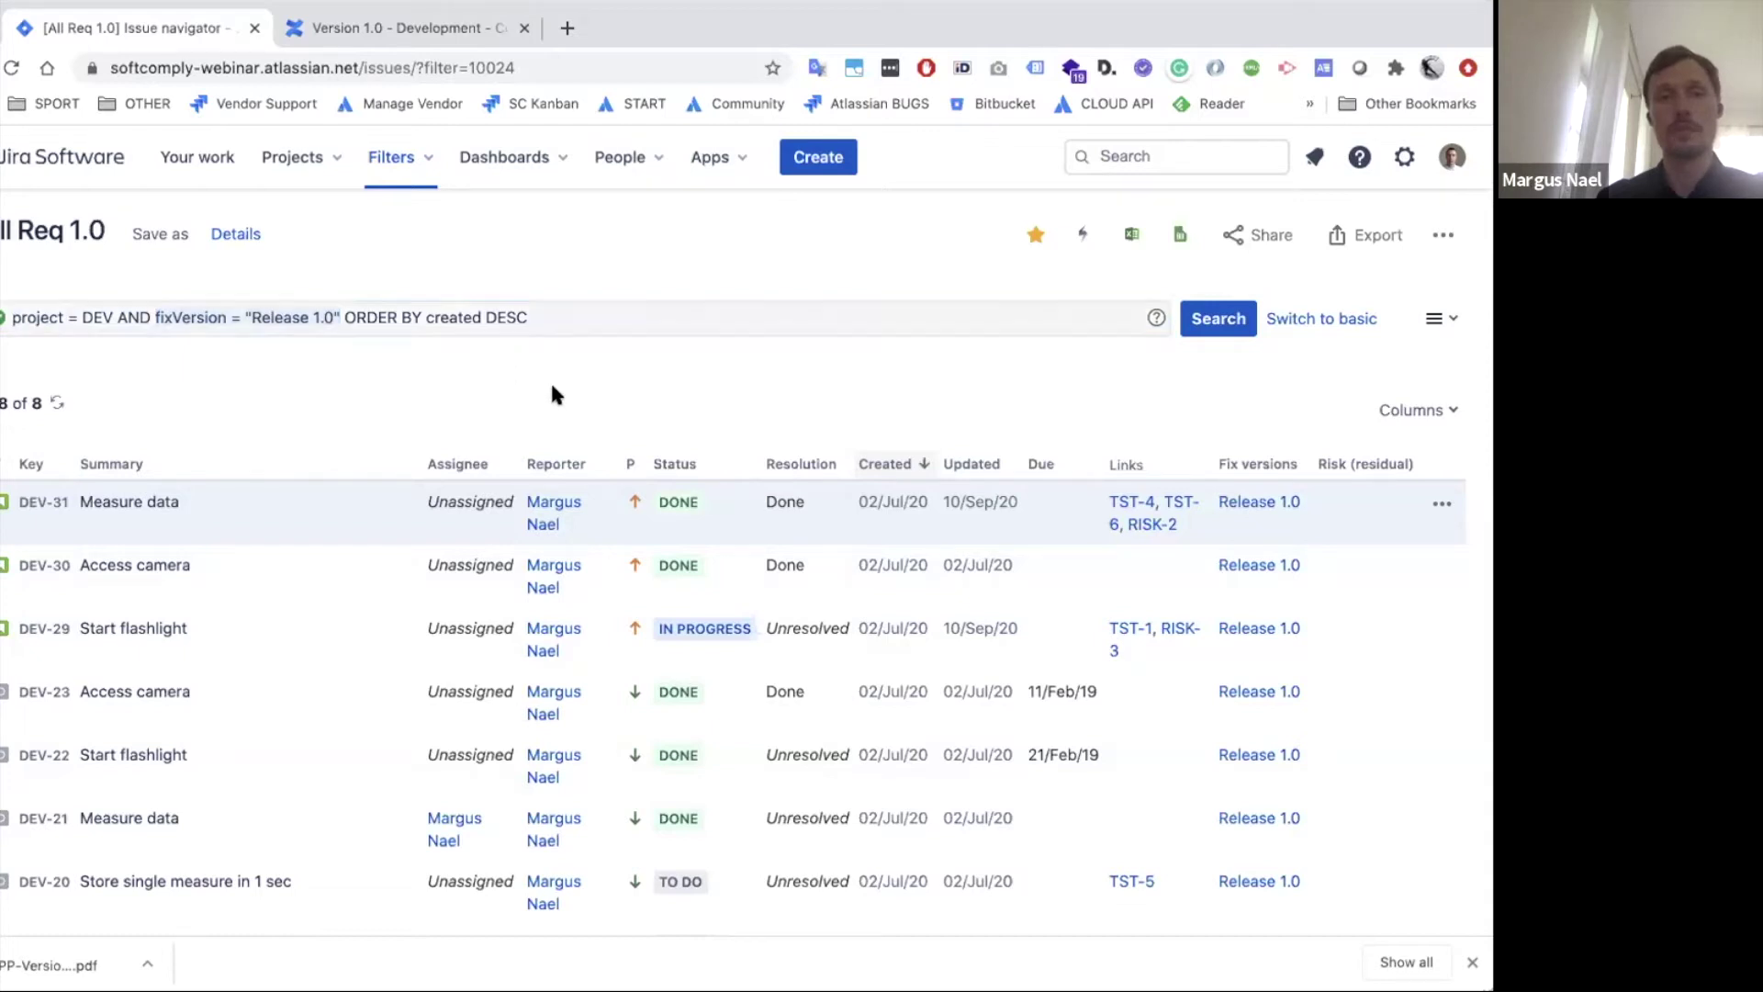
pyautogui.doubleClick(130, 316)
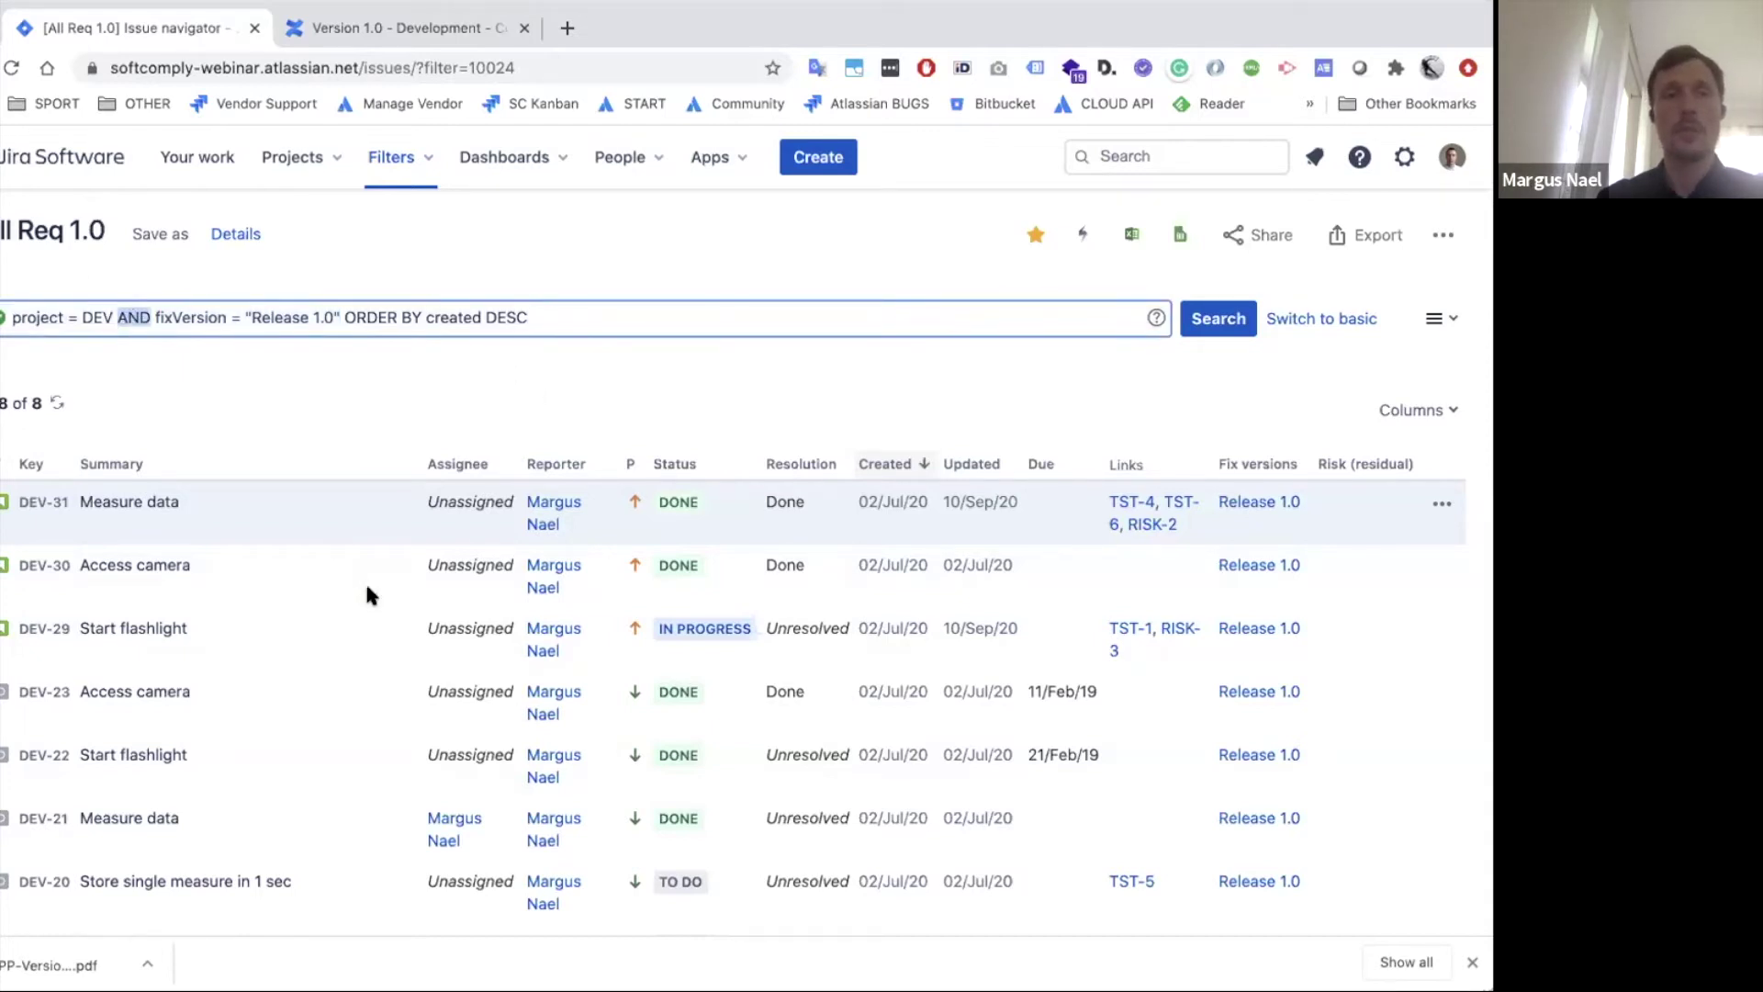
pyautogui.click(718, 387)
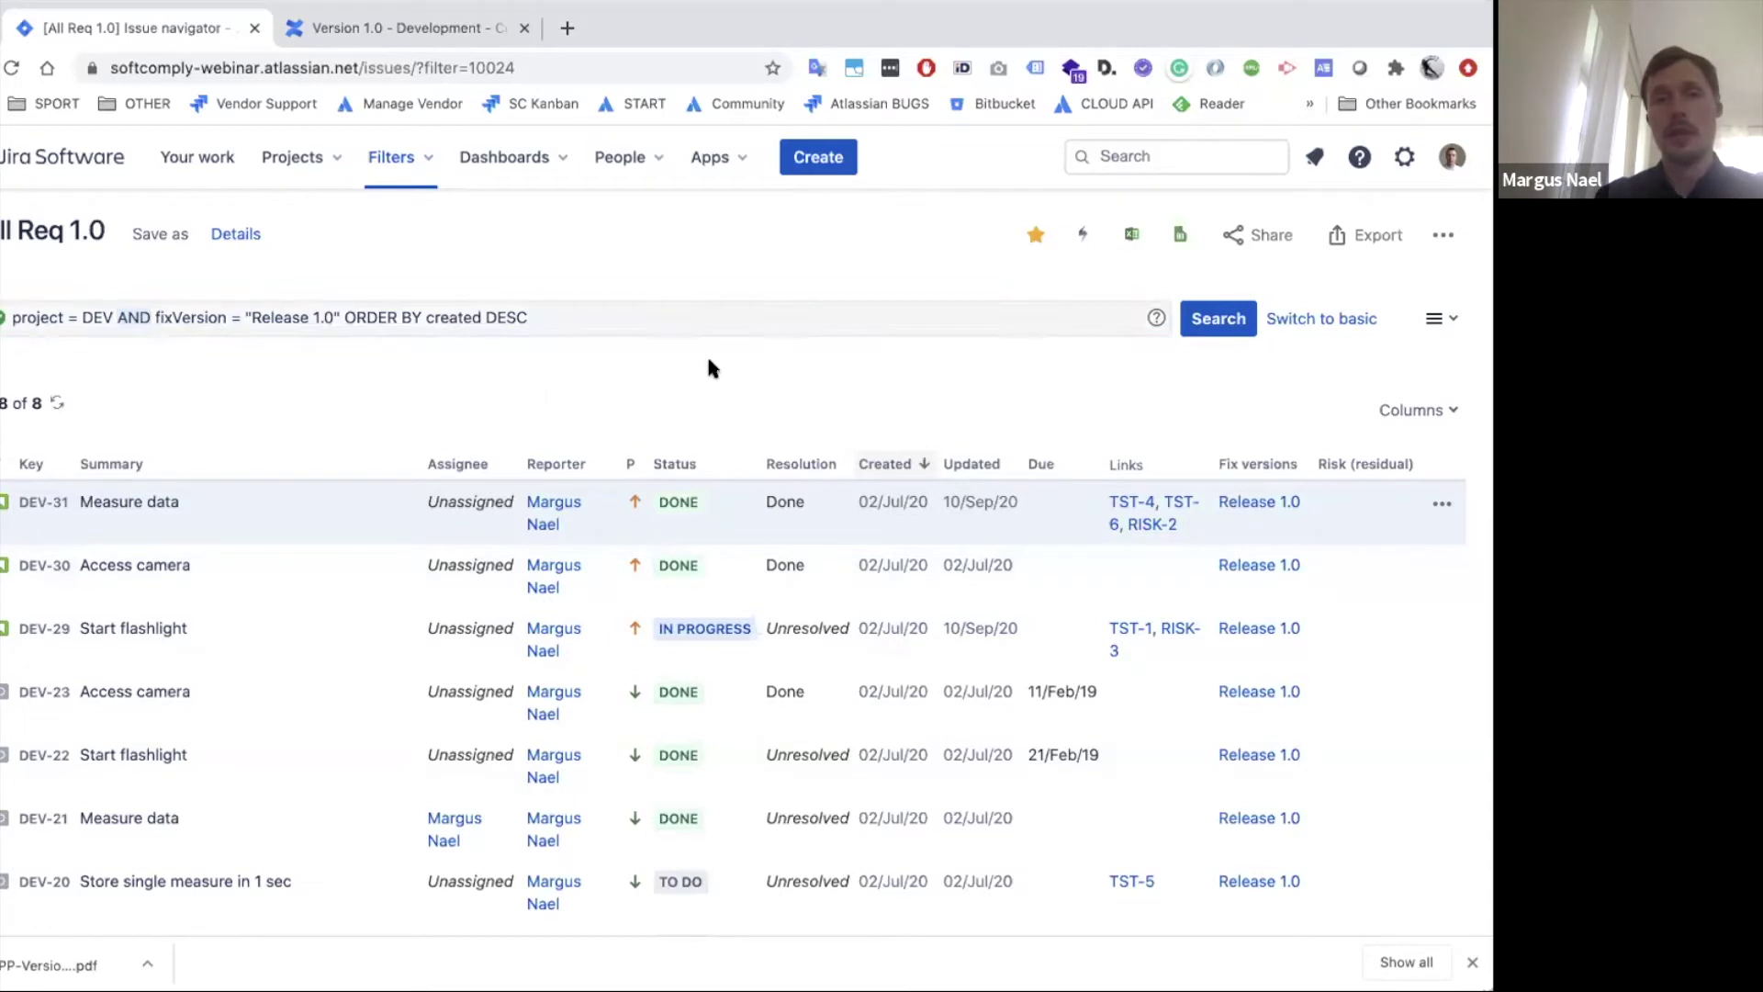
# Add an AND assignee condition before ORDER BY in the JQL query and choose the suggested user as its value.
pyautogui.click(341, 316)
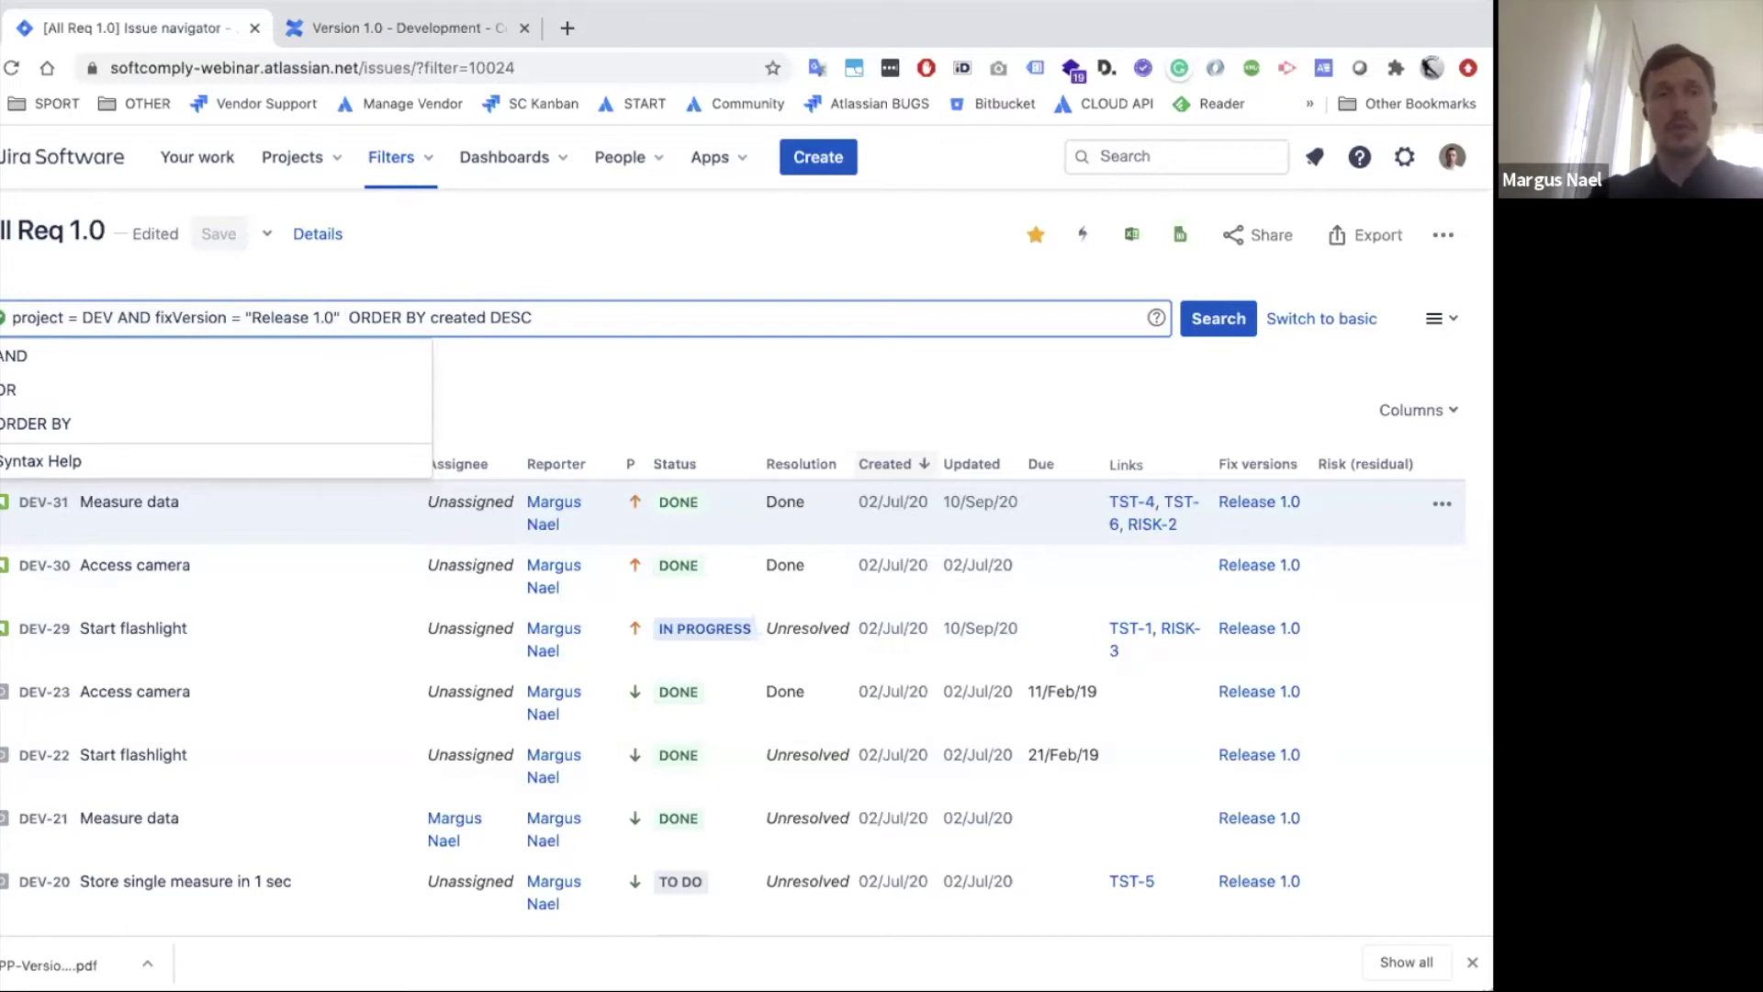
pyautogui.write('AN ')
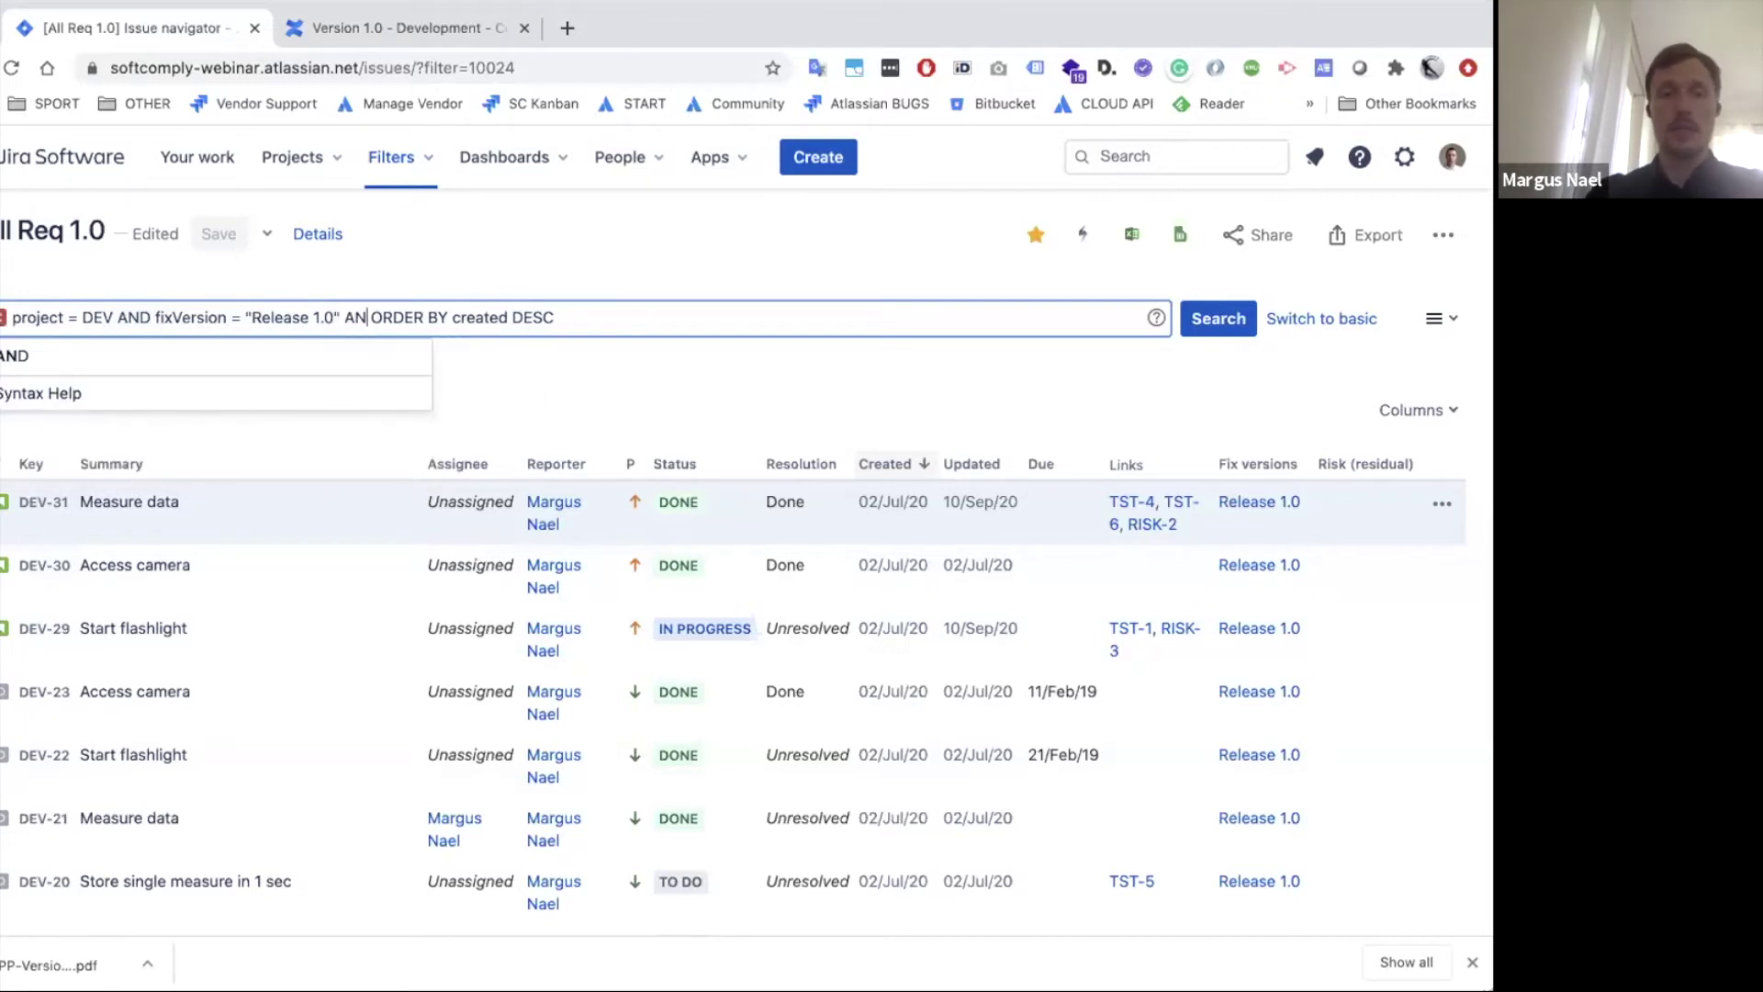
pyautogui.write('D assi')
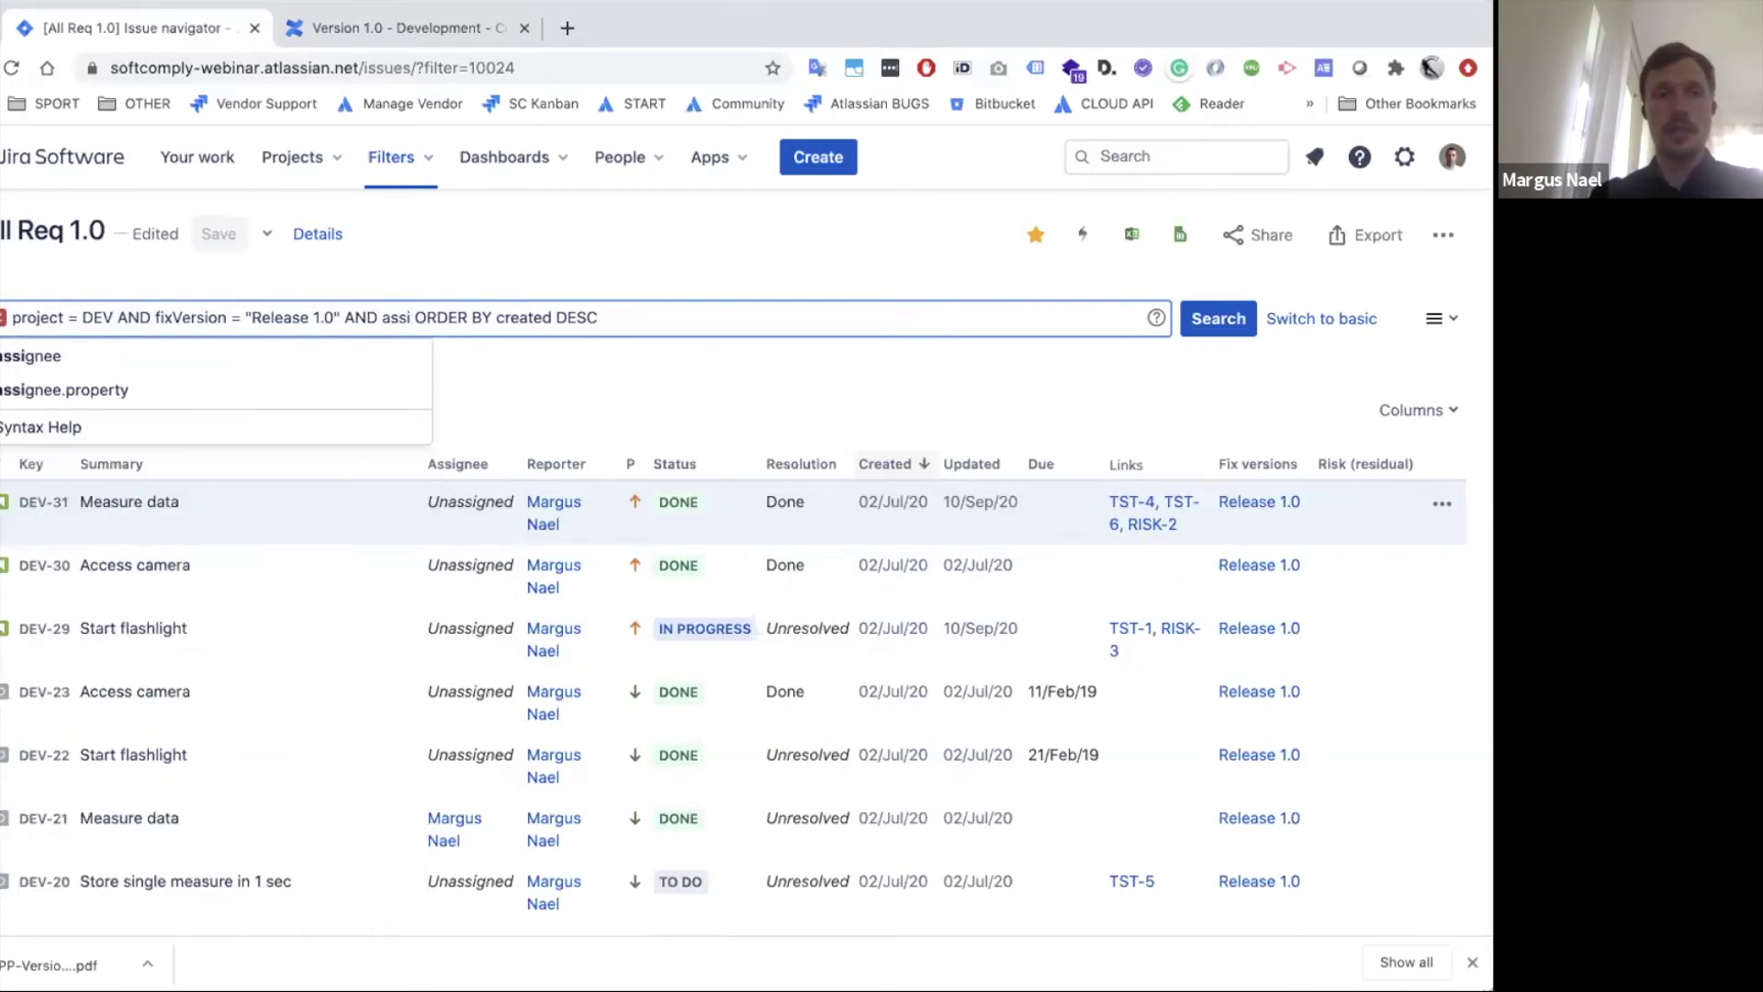
pyautogui.press('Down')
pyautogui.press('Return')
pyautogui.write('=')
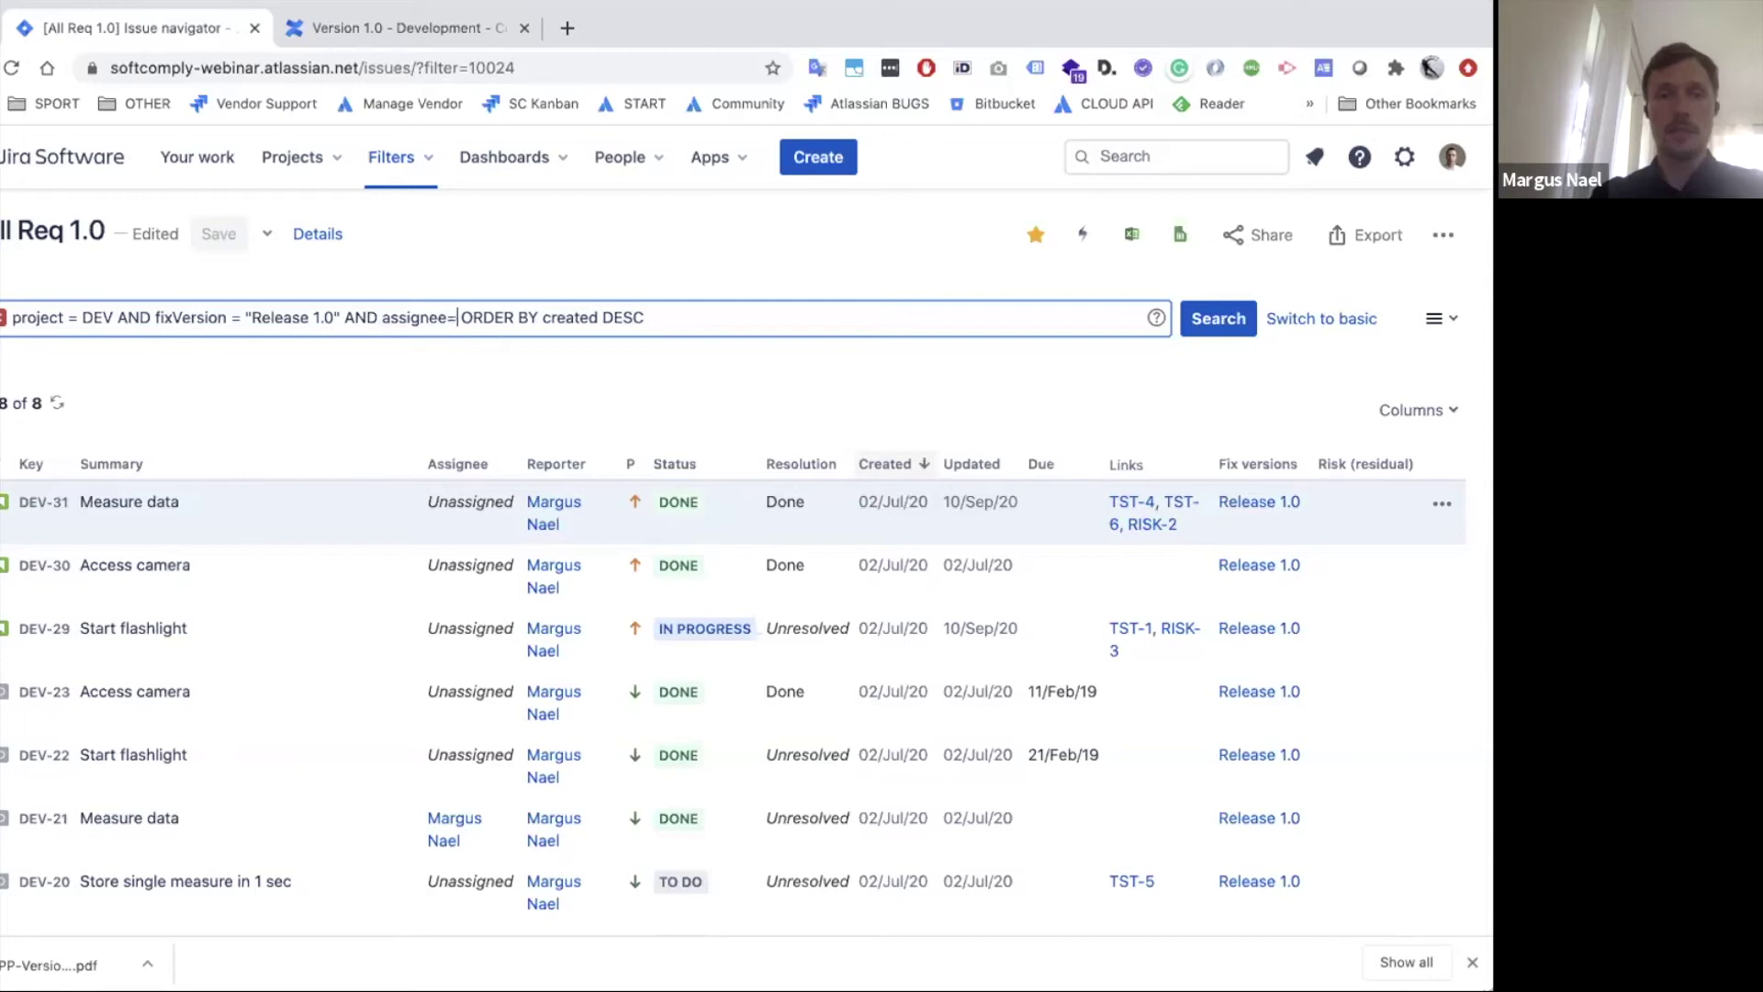
pyautogui.write('Marg')
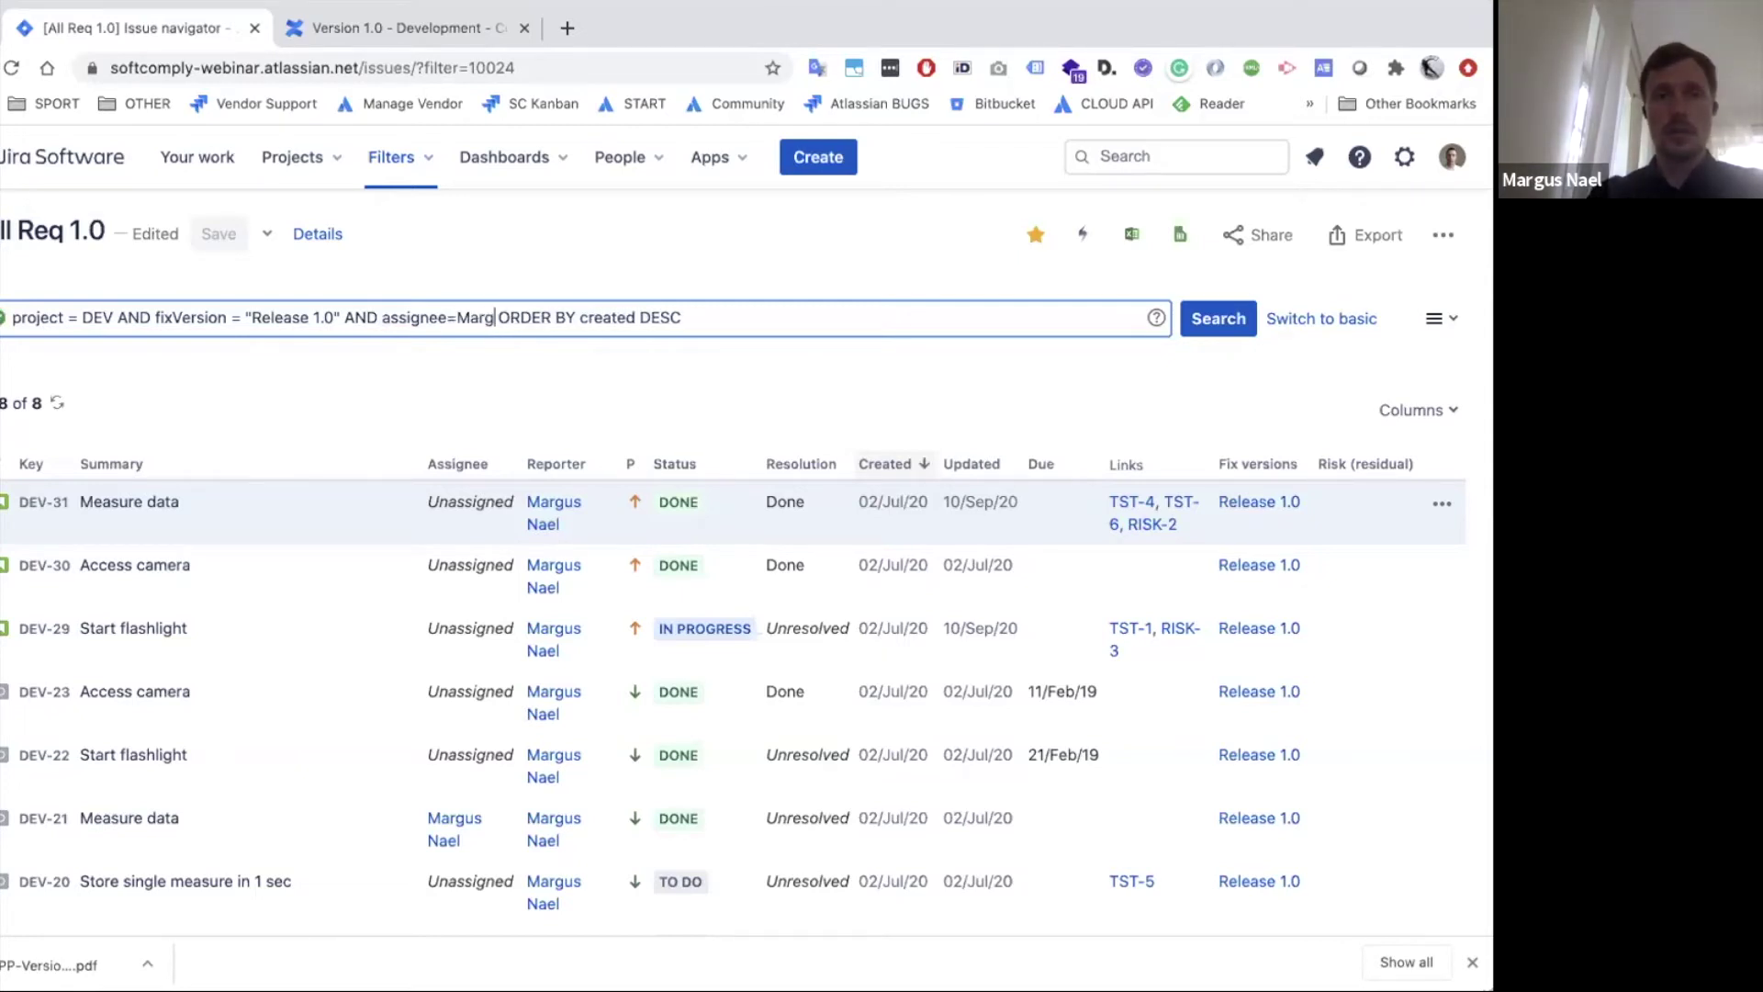
pyautogui.click(257, 356)
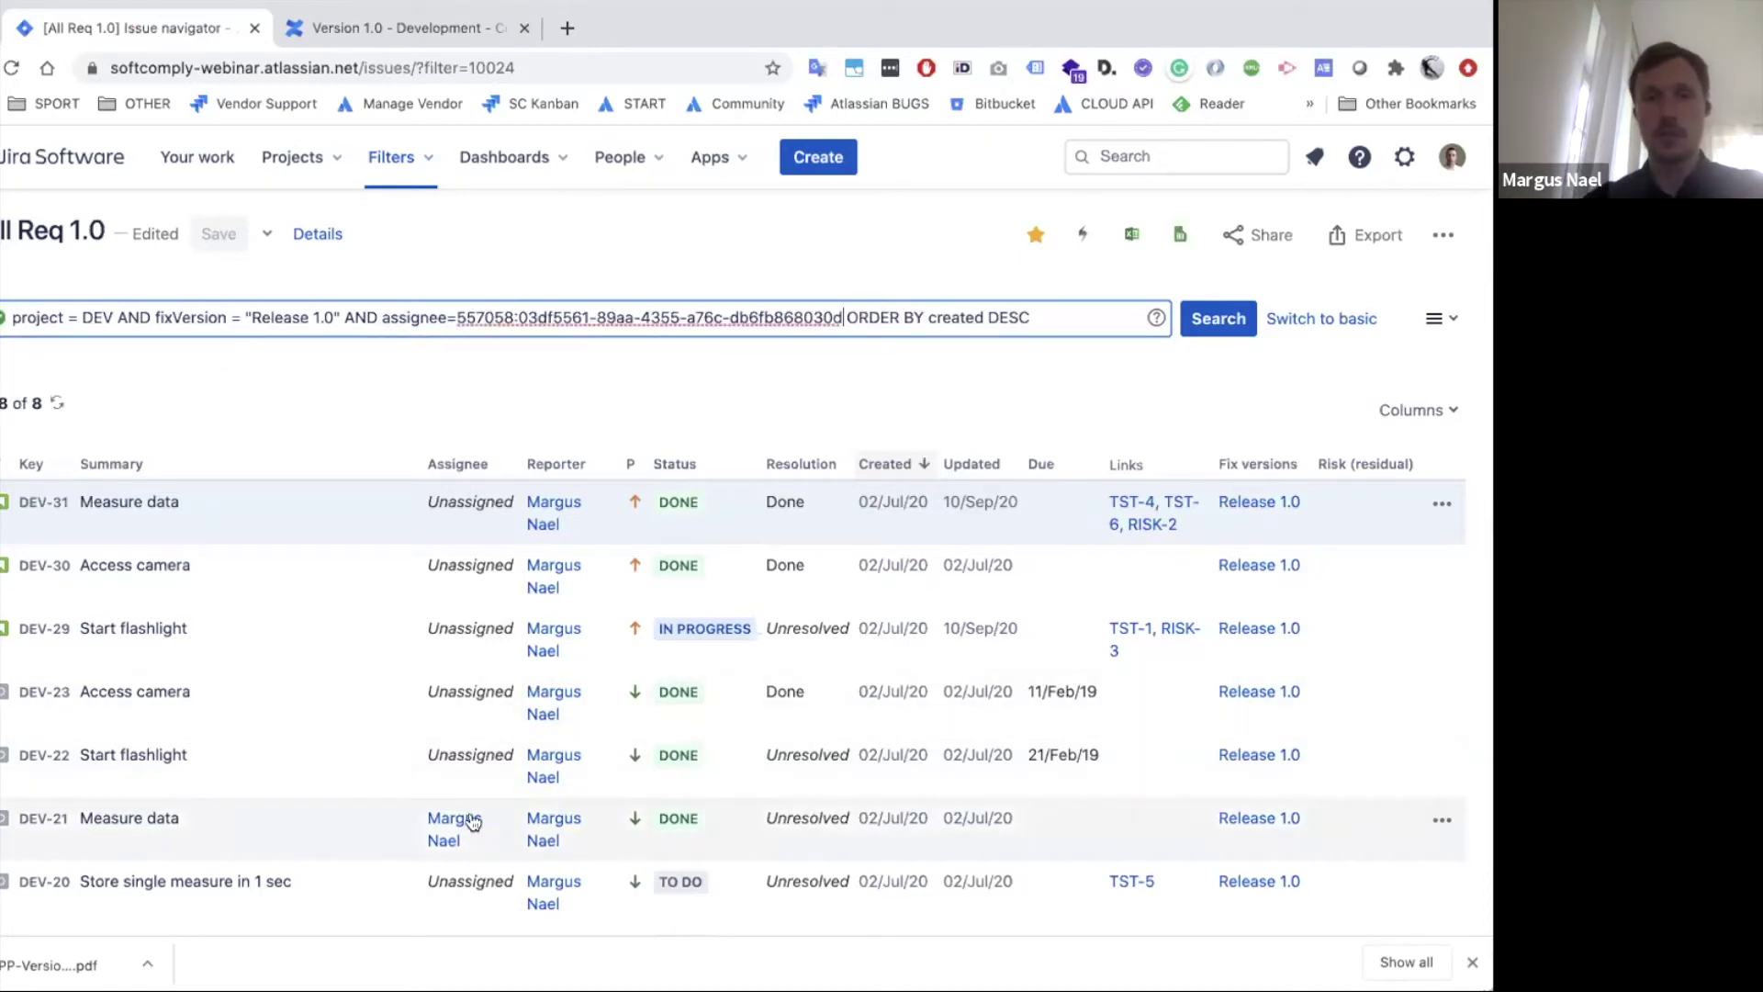
# Run the JQL search with the added assignee condition.
pyautogui.scroll(-3, 461, 807)
pyautogui.scroll(3, 1340, 245)
pyautogui.click(1224, 318)
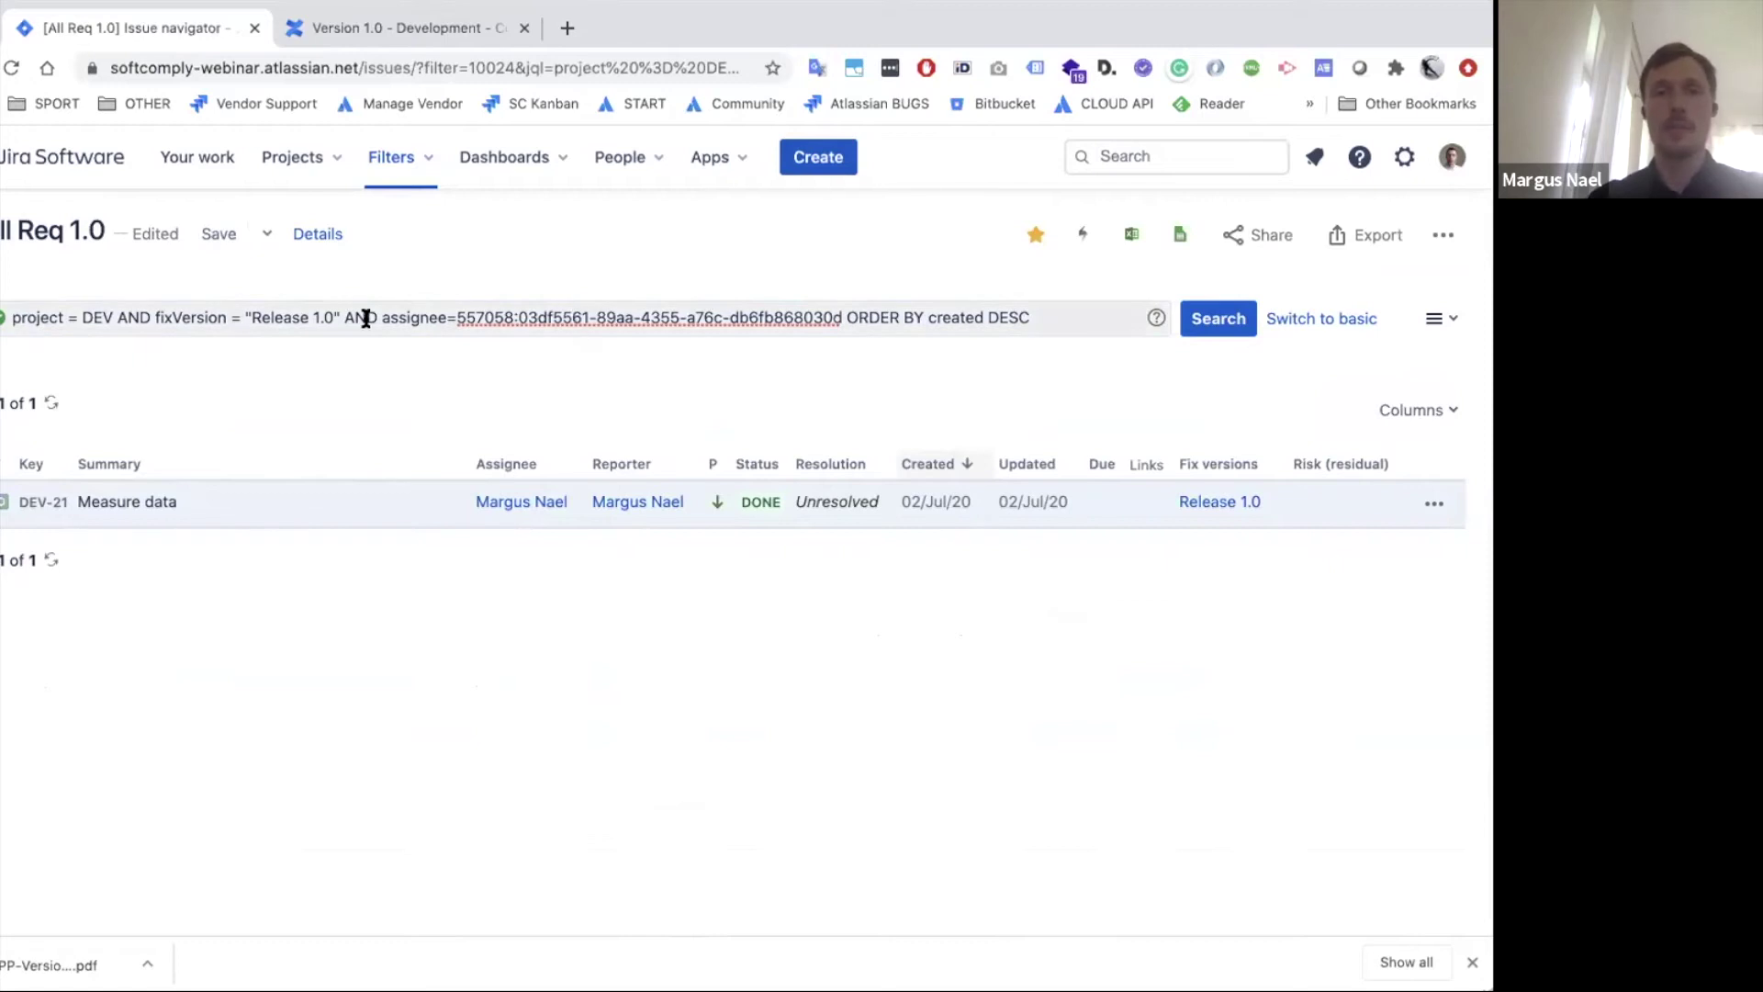
# Remove the assignee condition and its preceding AND from the JQL query, and rerun the search.
pyautogui.moveTo(380, 317); pyautogui.dragTo(844, 315)
pyautogui.press('BackSpace')
pyautogui.press('BackSpace')
pyautogui.press('BackSpace')
pyautogui.press('BackSpace')
pyautogui.press('BackSpace')
pyautogui.press('Return')
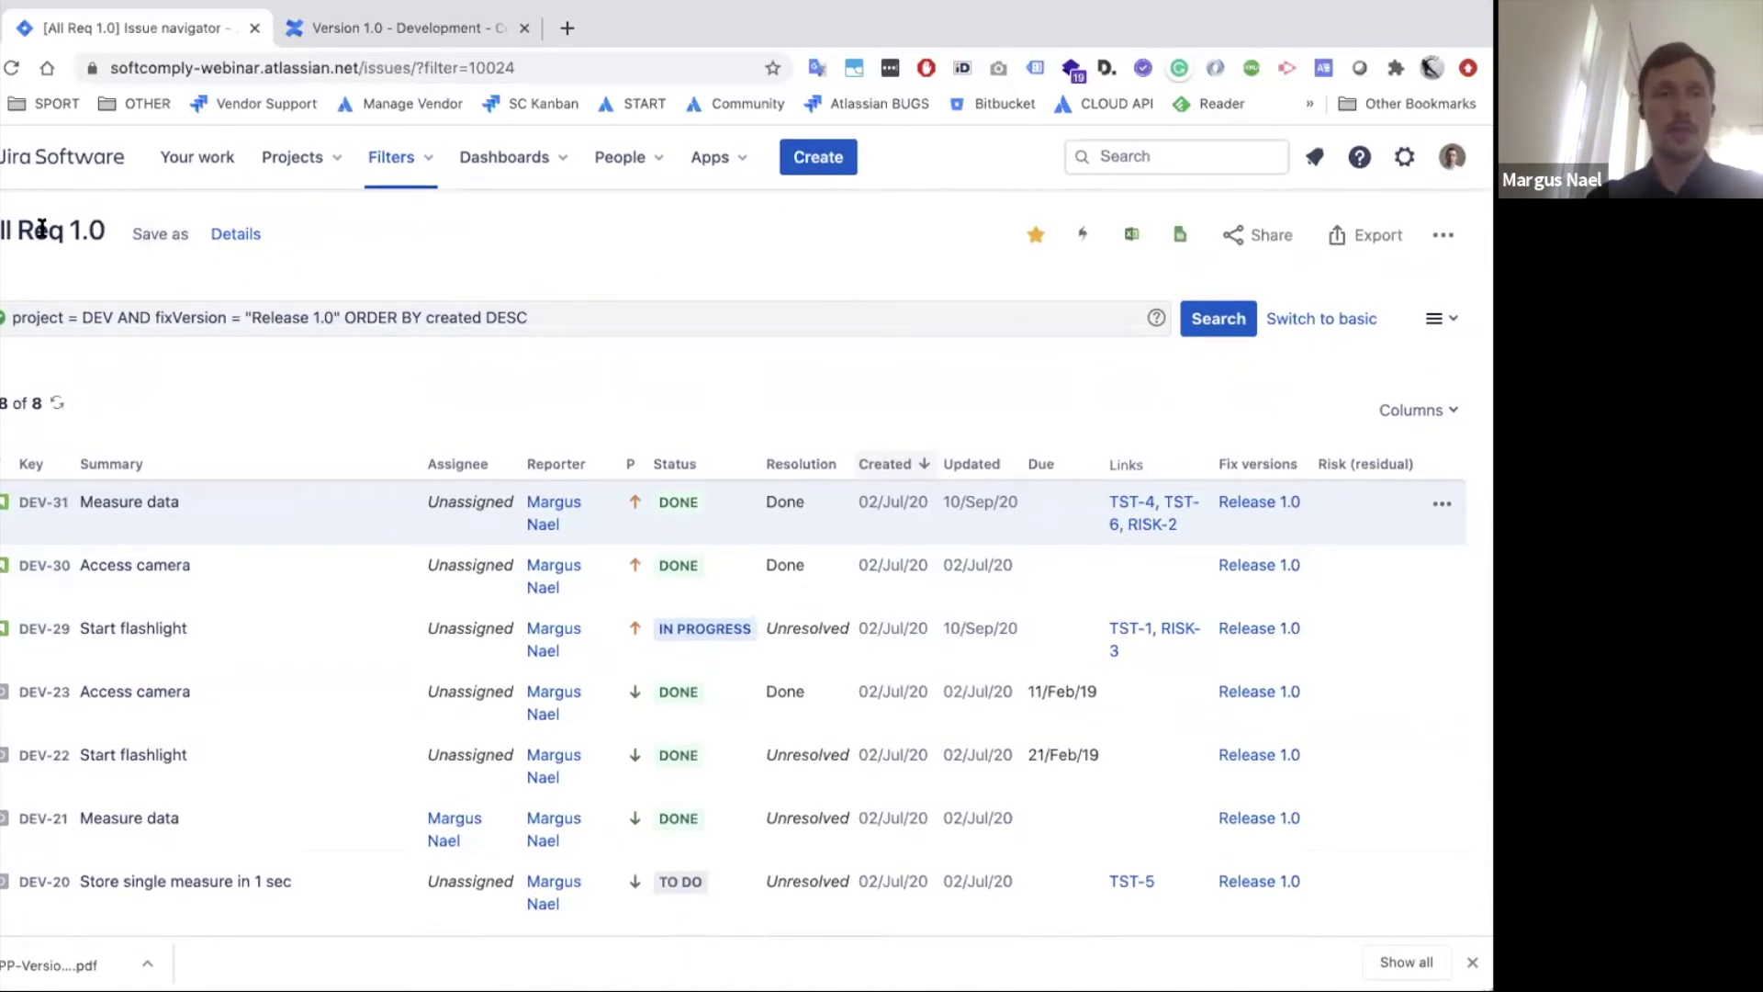
# Open the R 1.0 dashboard, load all available gadgets and add the Filter Results gadget.
pyautogui.click(554, 170)
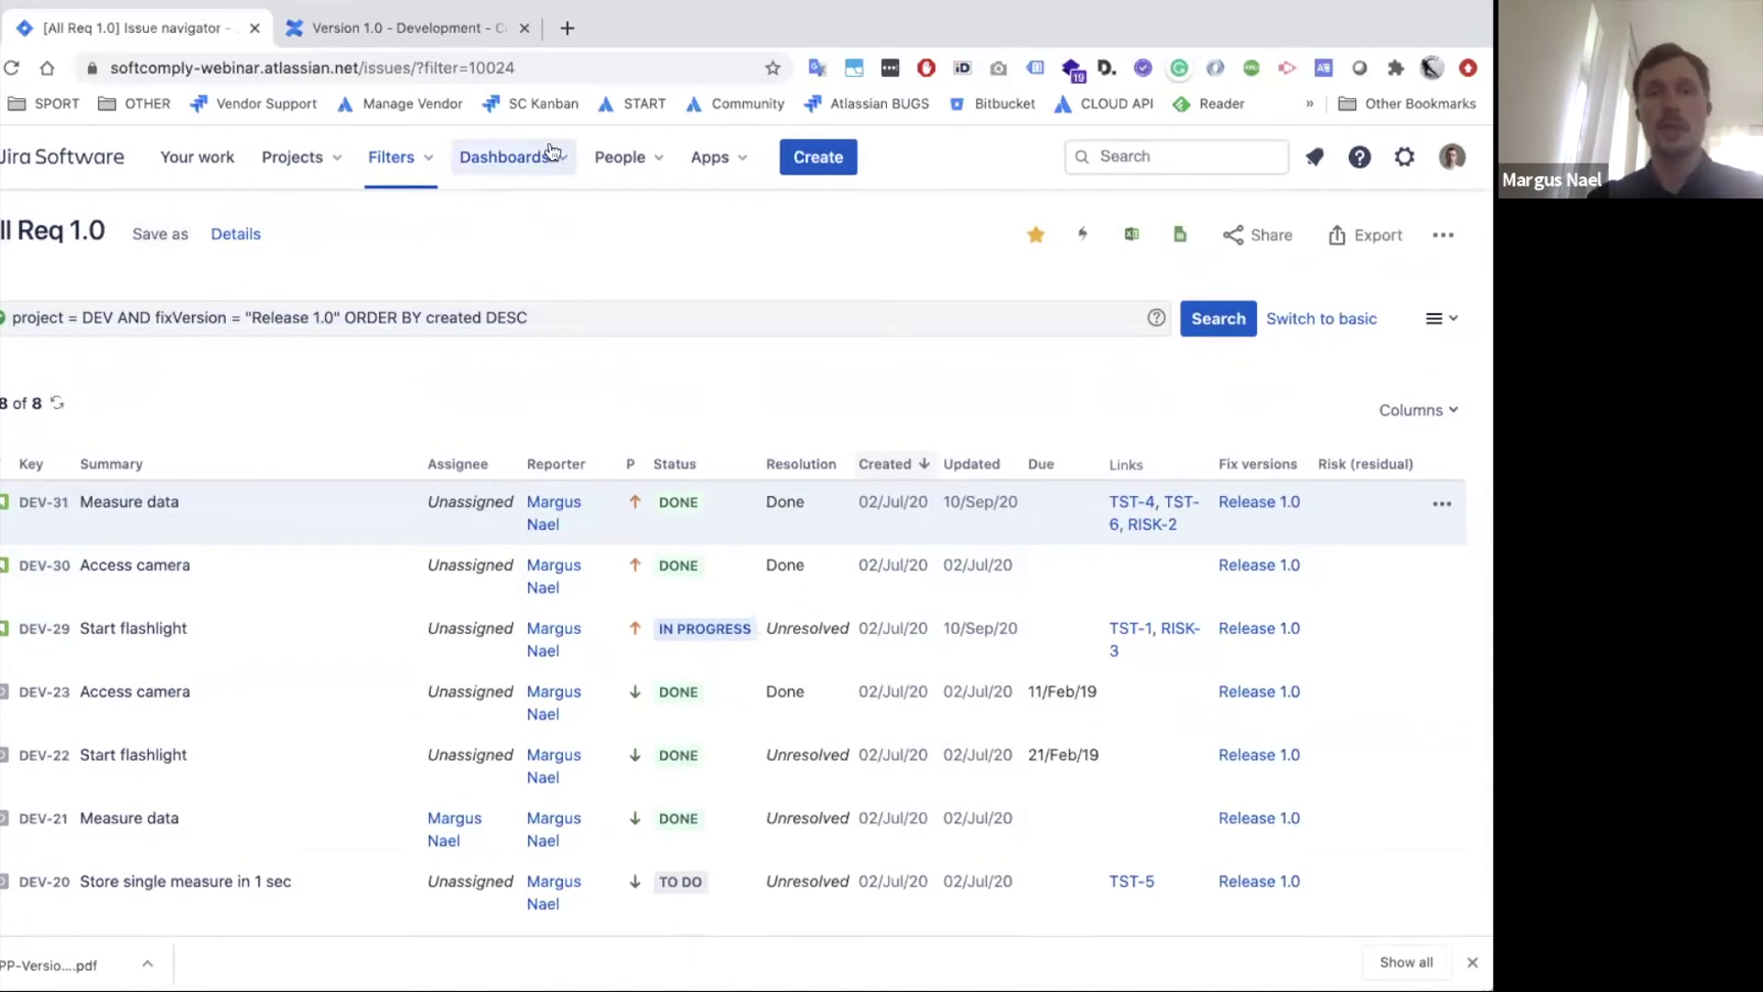
pyautogui.click(535, 303)
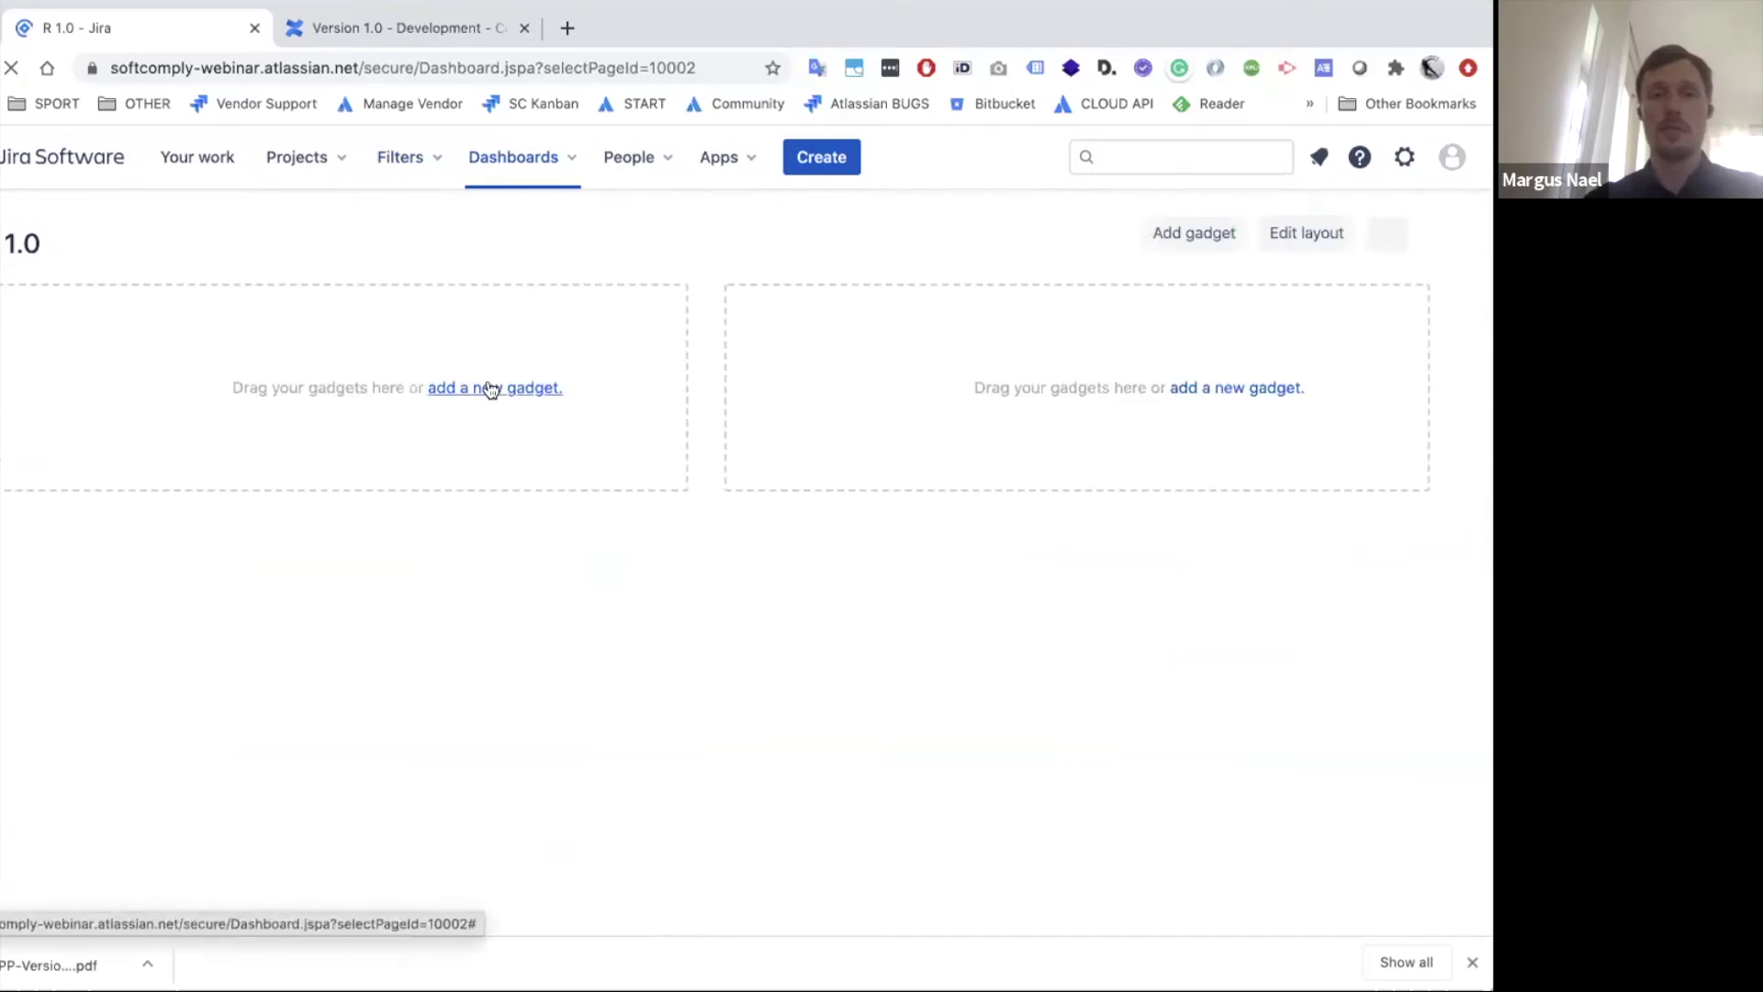
pyautogui.click(489, 389)
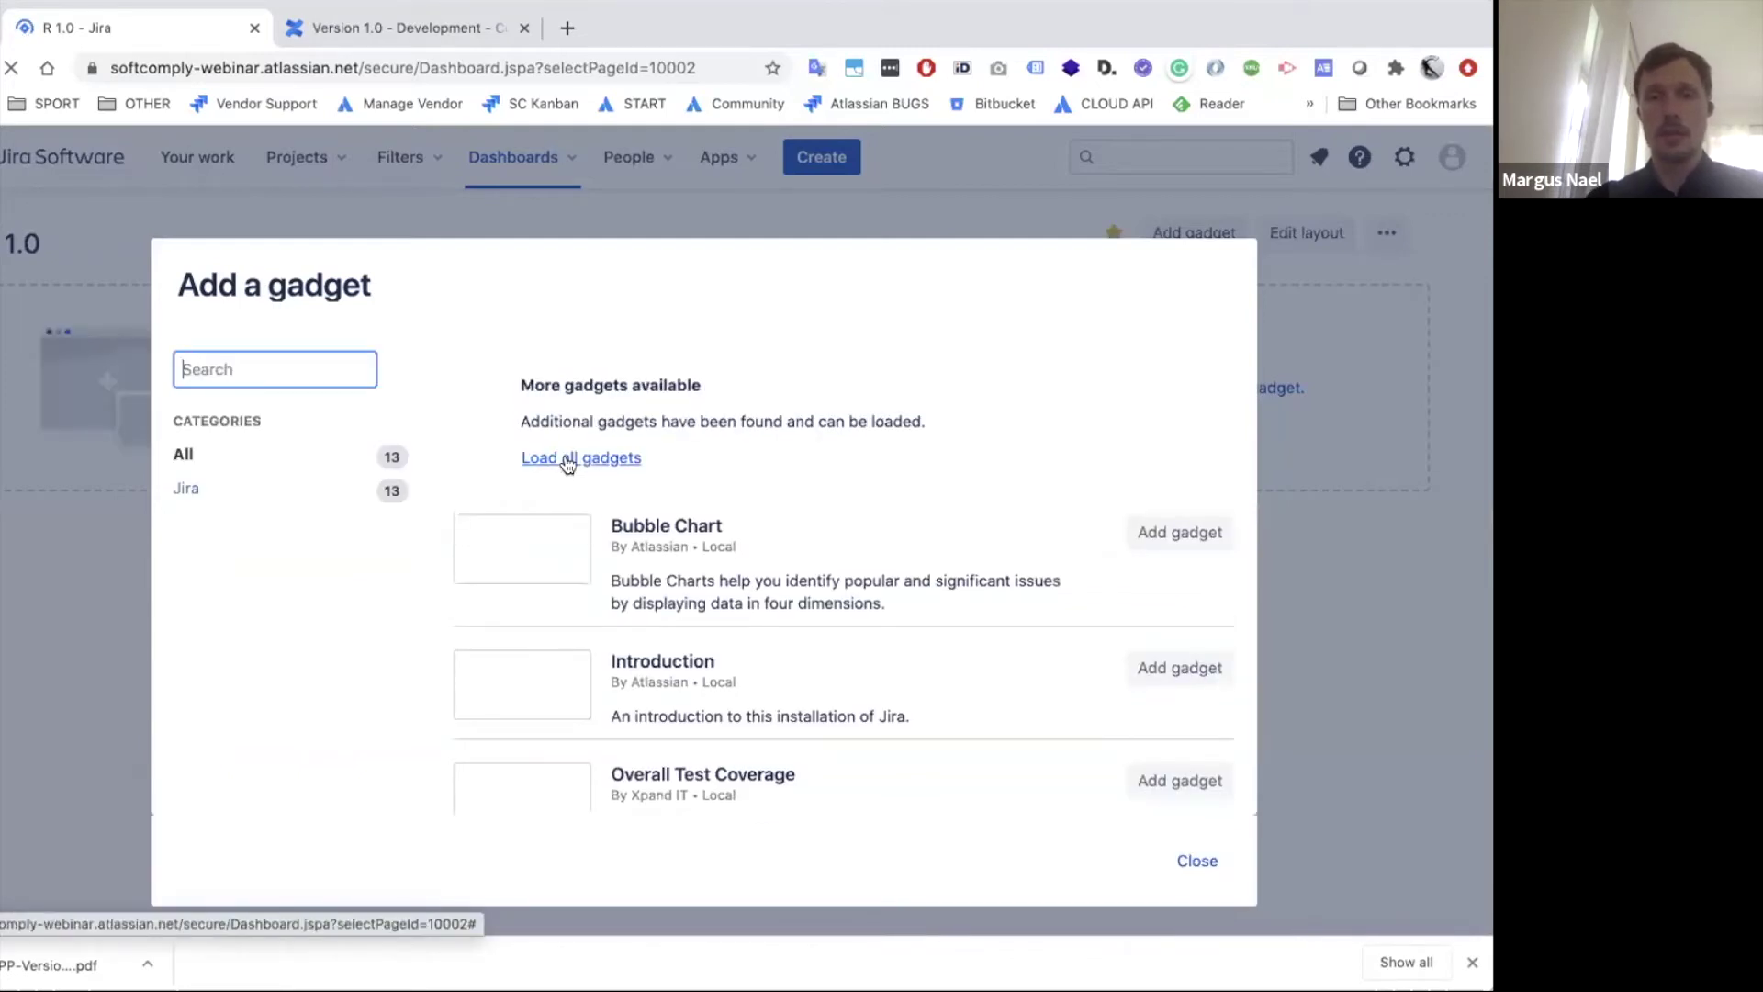
pyautogui.click(567, 458)
pyautogui.scroll(-1, 630, 670)
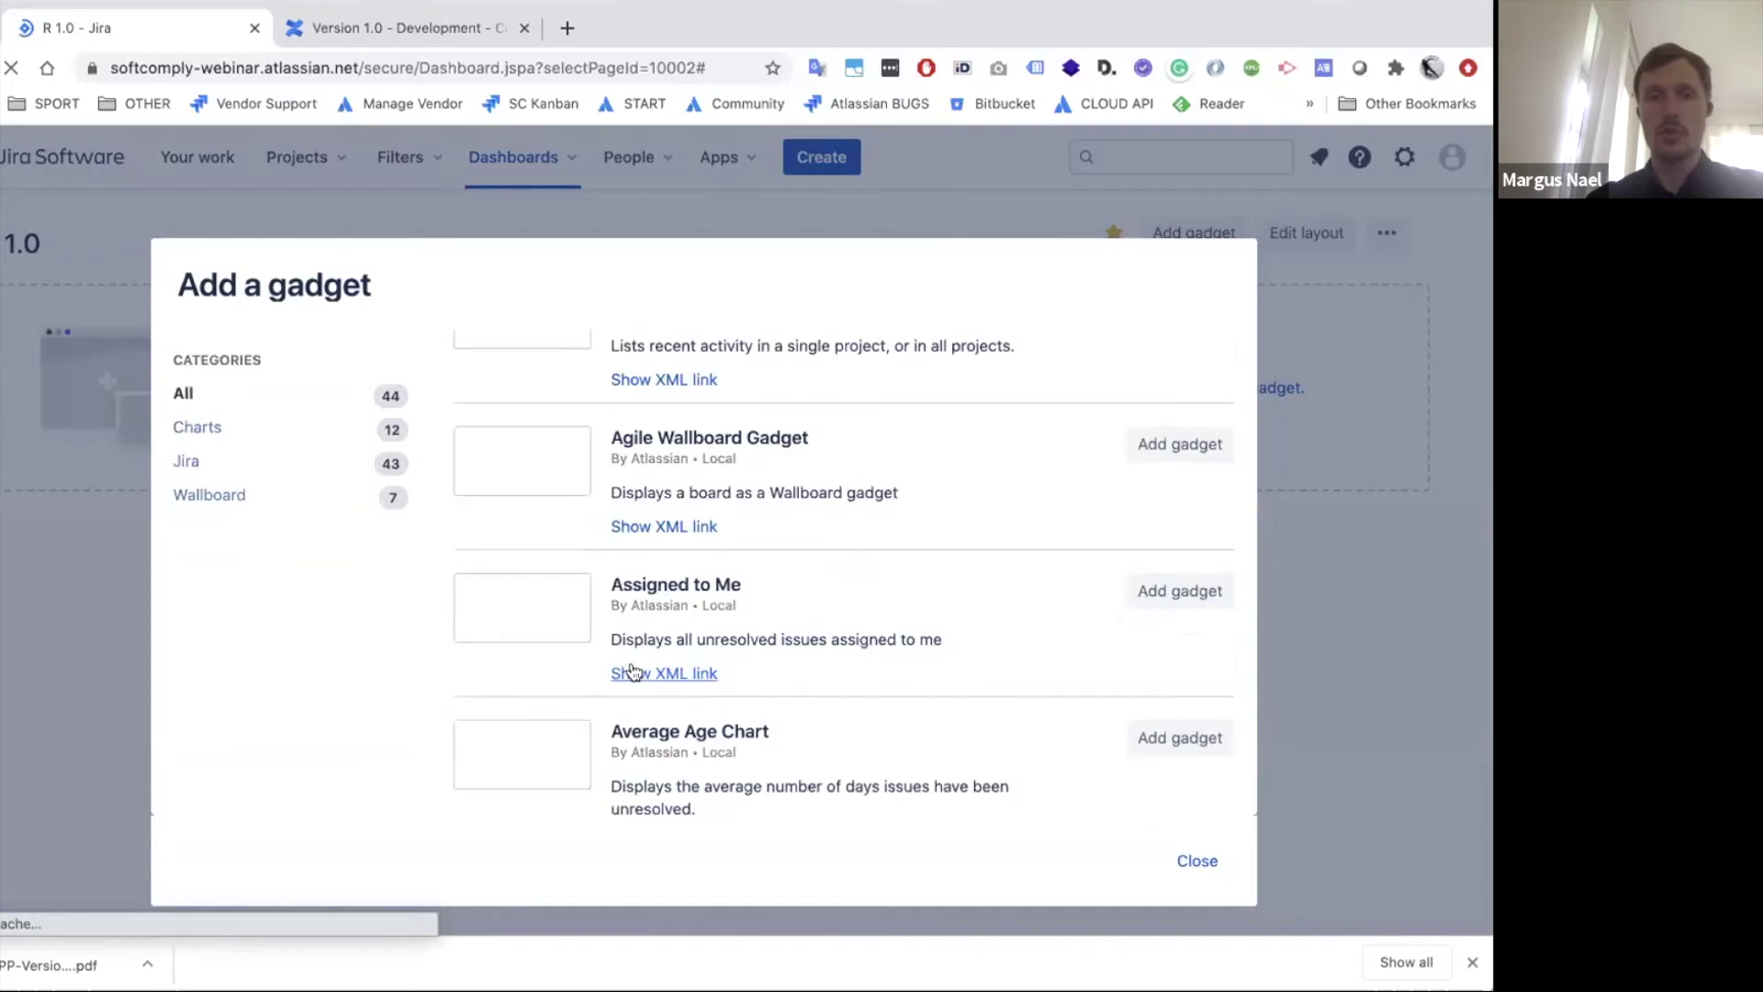
pyautogui.scroll(-5, 629, 671)
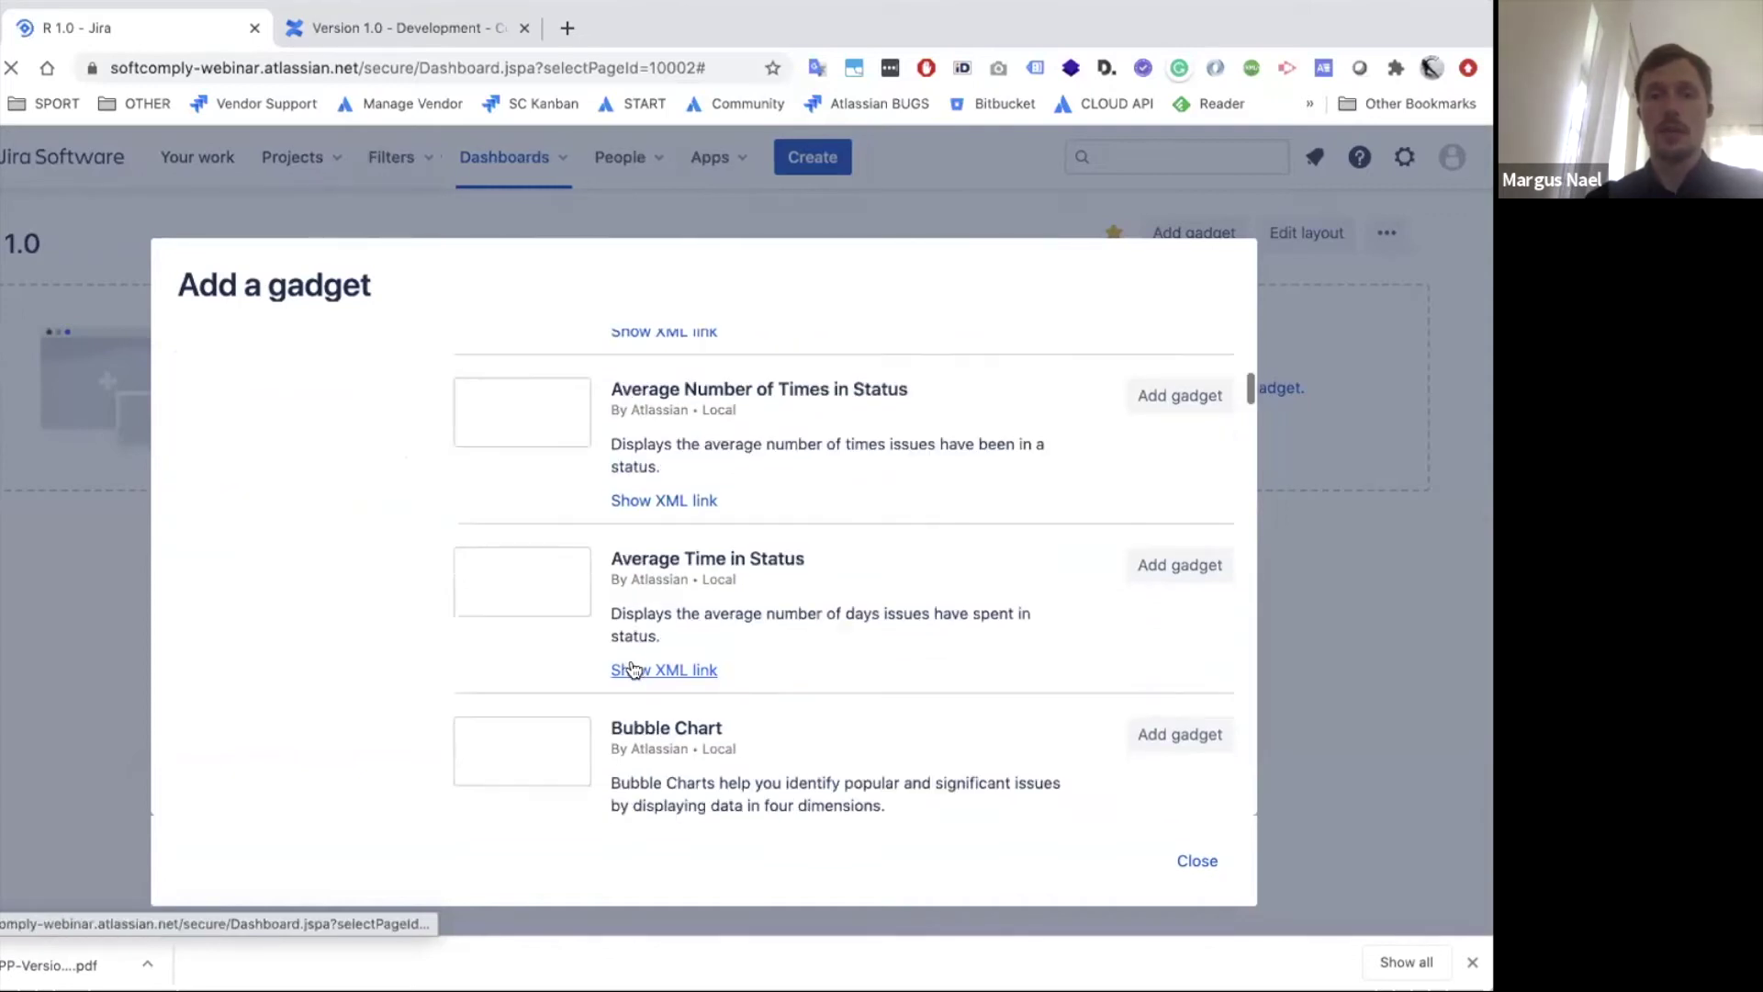
pyautogui.scroll(-6, 630, 670)
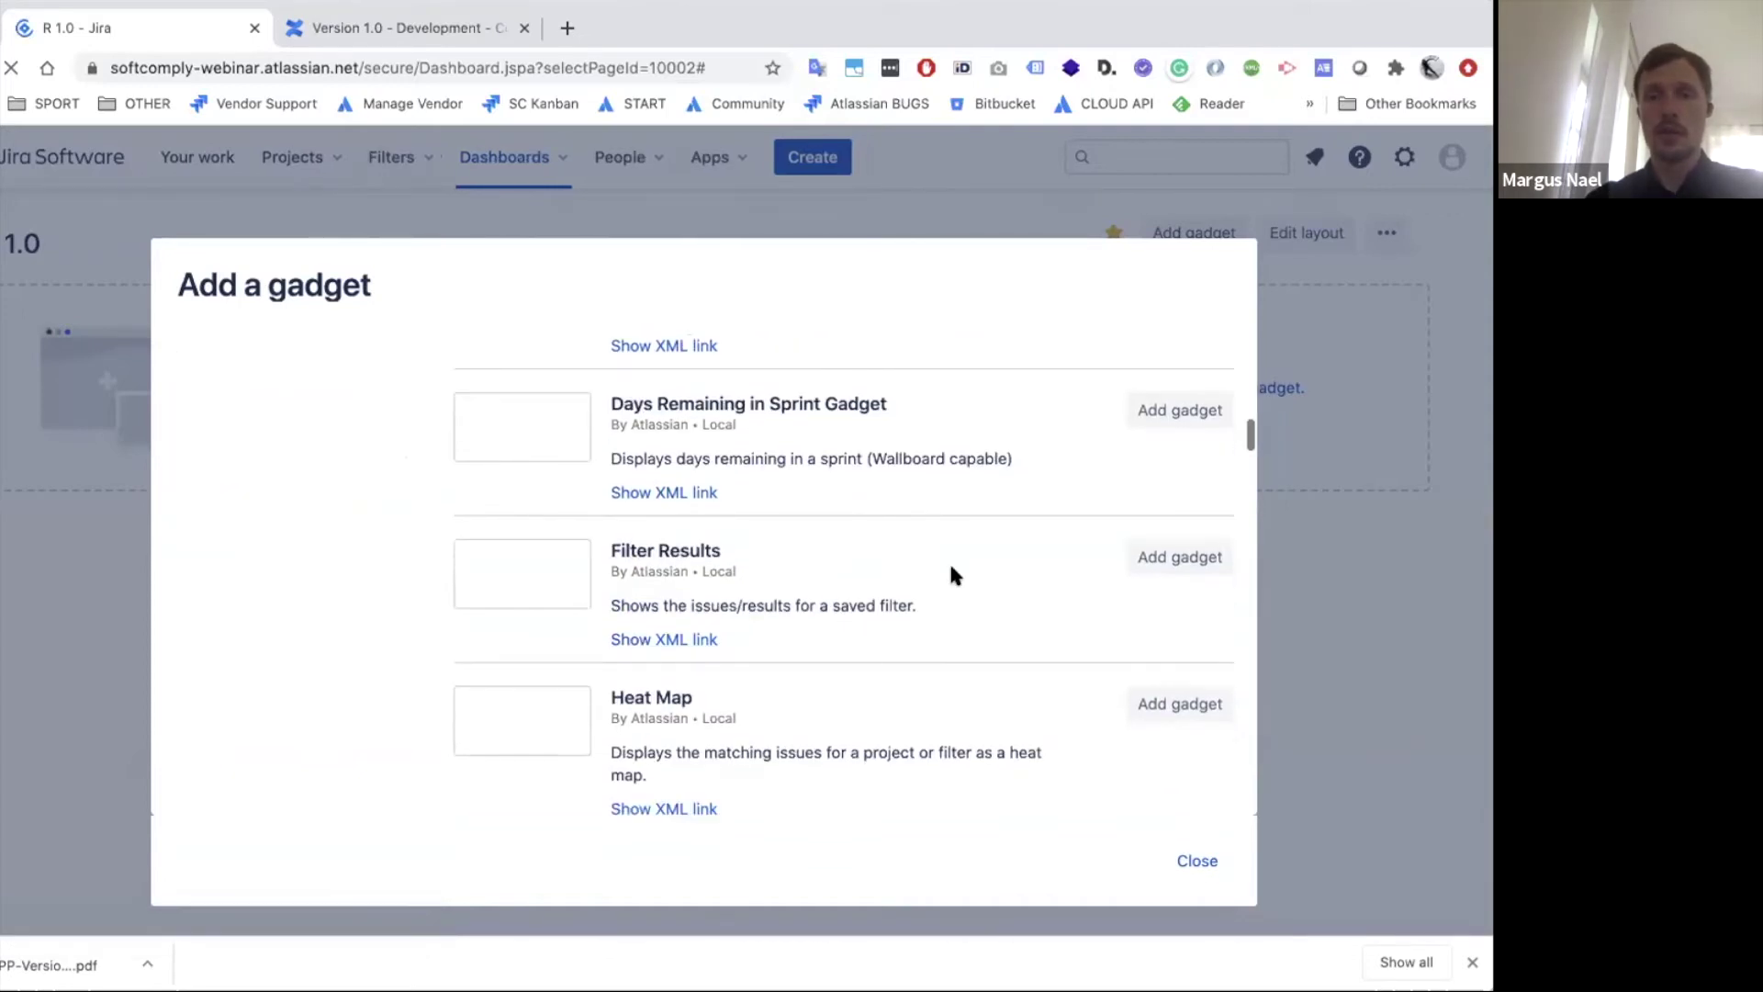
pyautogui.click(1187, 556)
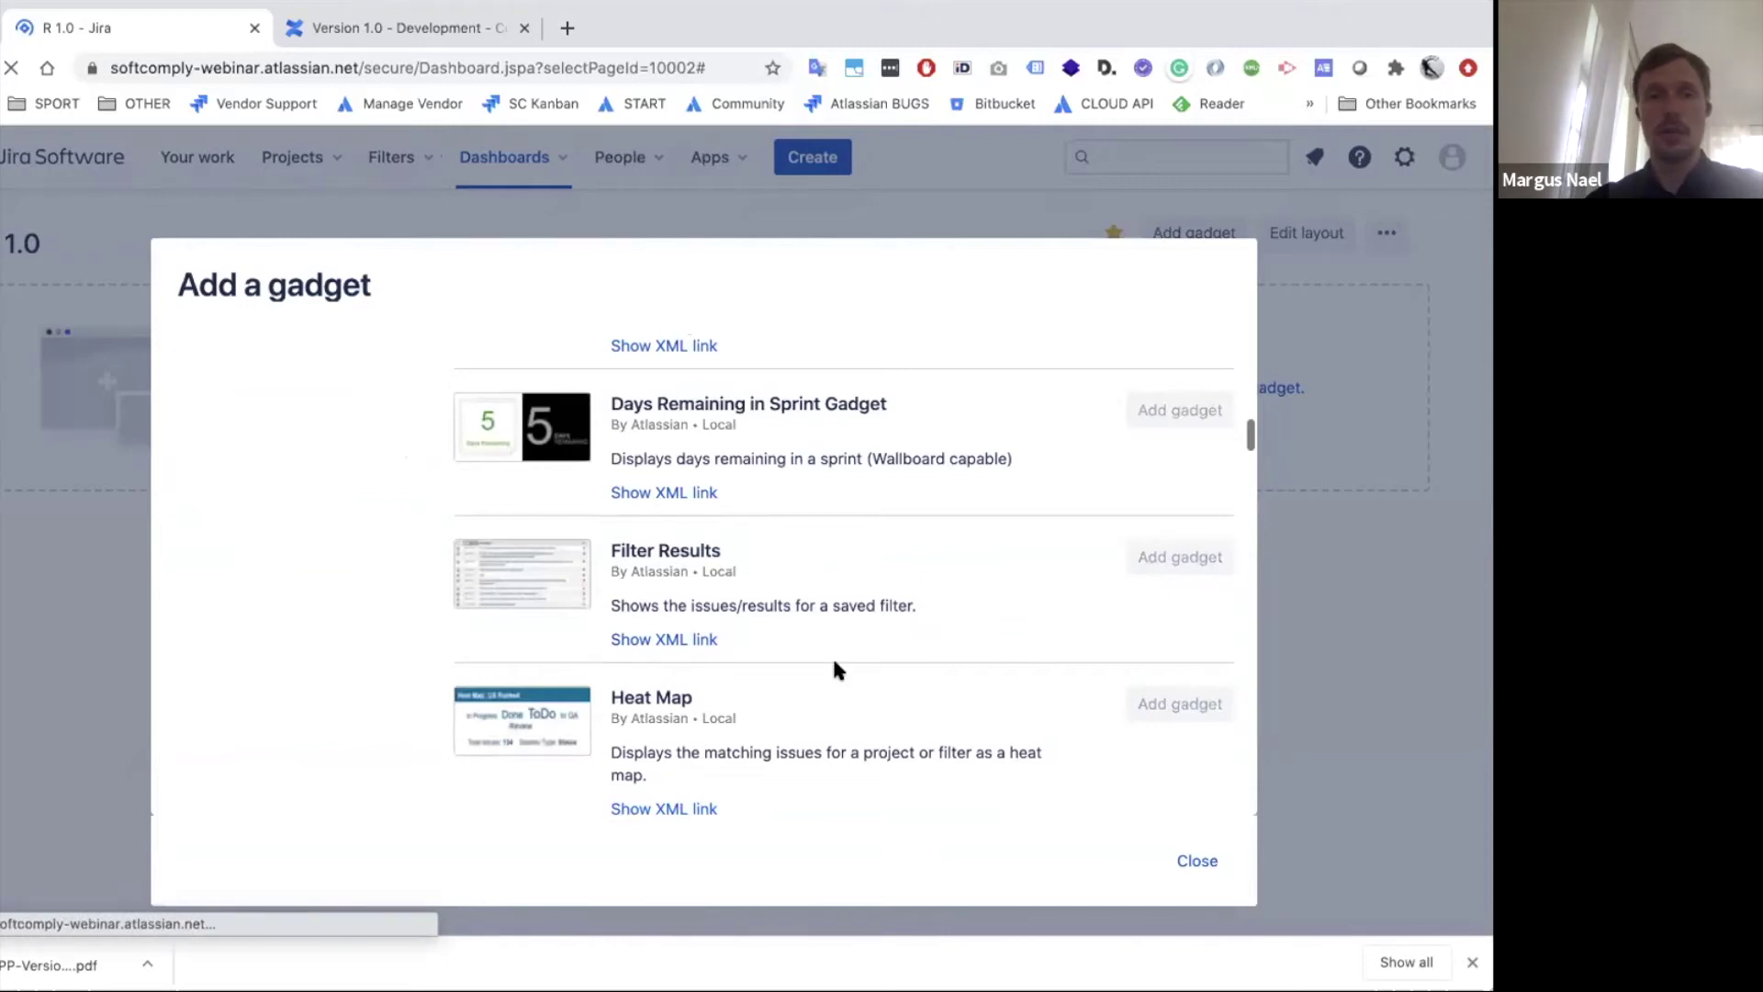
# Add the Two Dimensional Filter Statistics gadget and move it into the dashboard's empty second column.
pyautogui.scroll(-6, 733, 703)
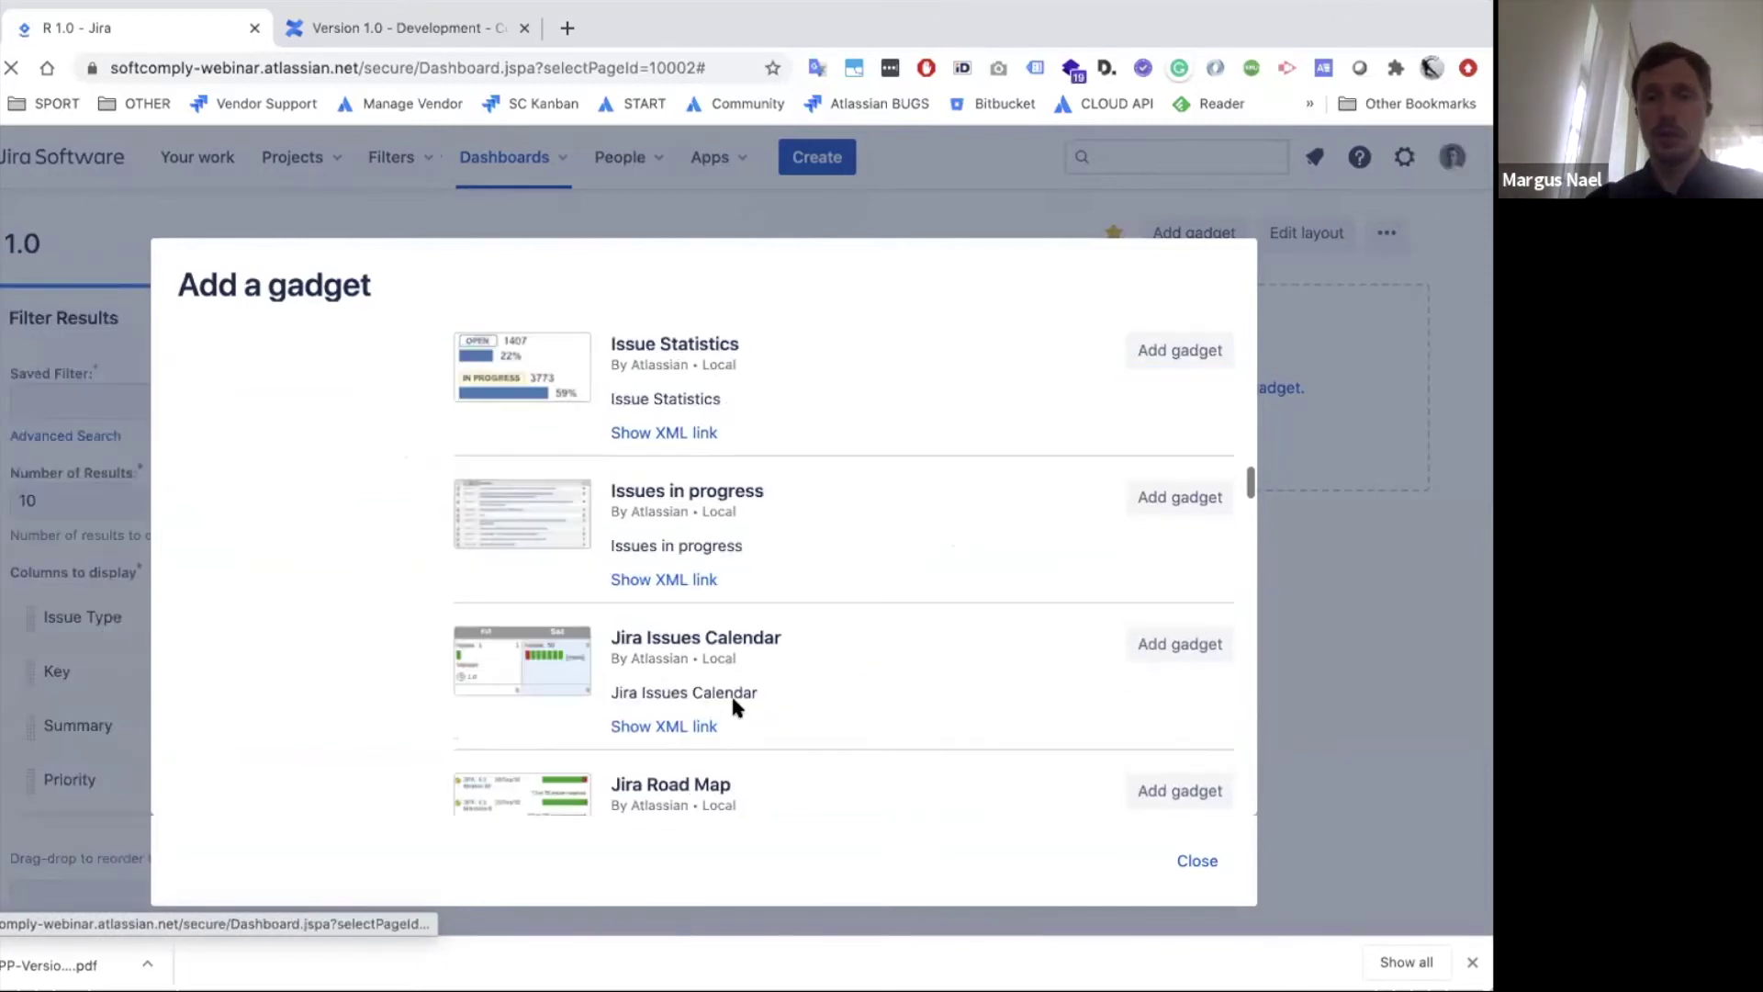
pyautogui.scroll(-3, 732, 701)
pyautogui.scroll(-8, 738, 708)
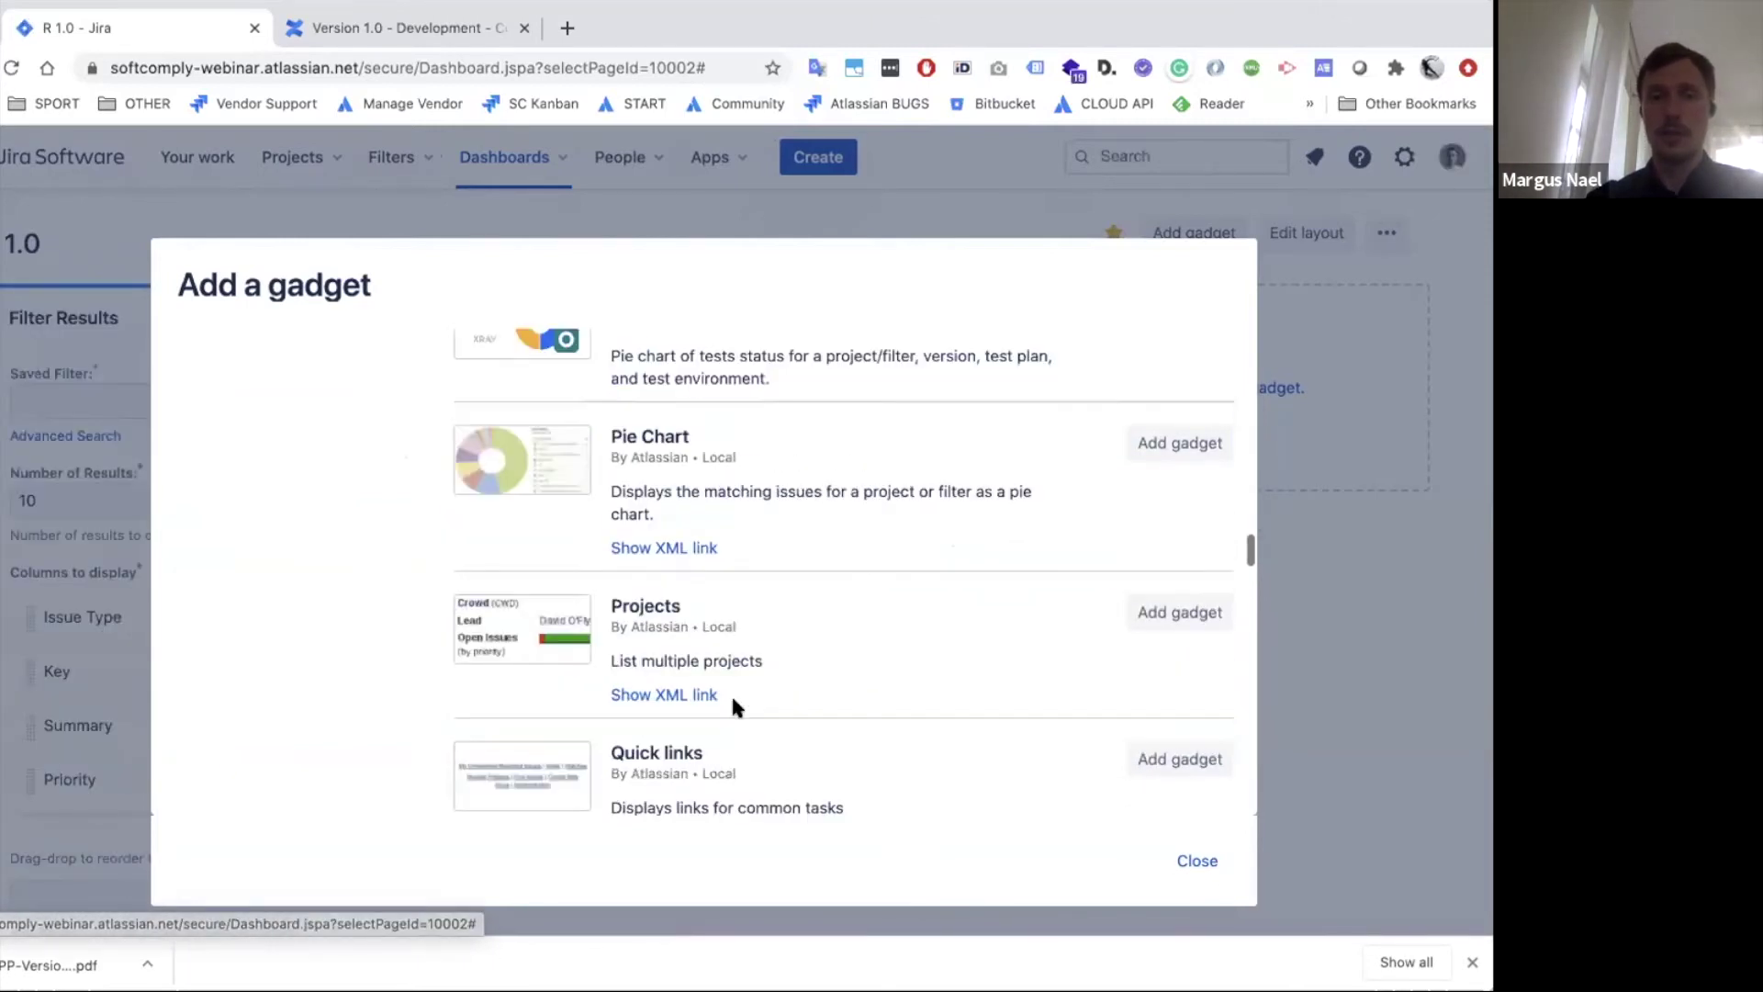
pyautogui.scroll(-3, 737, 707)
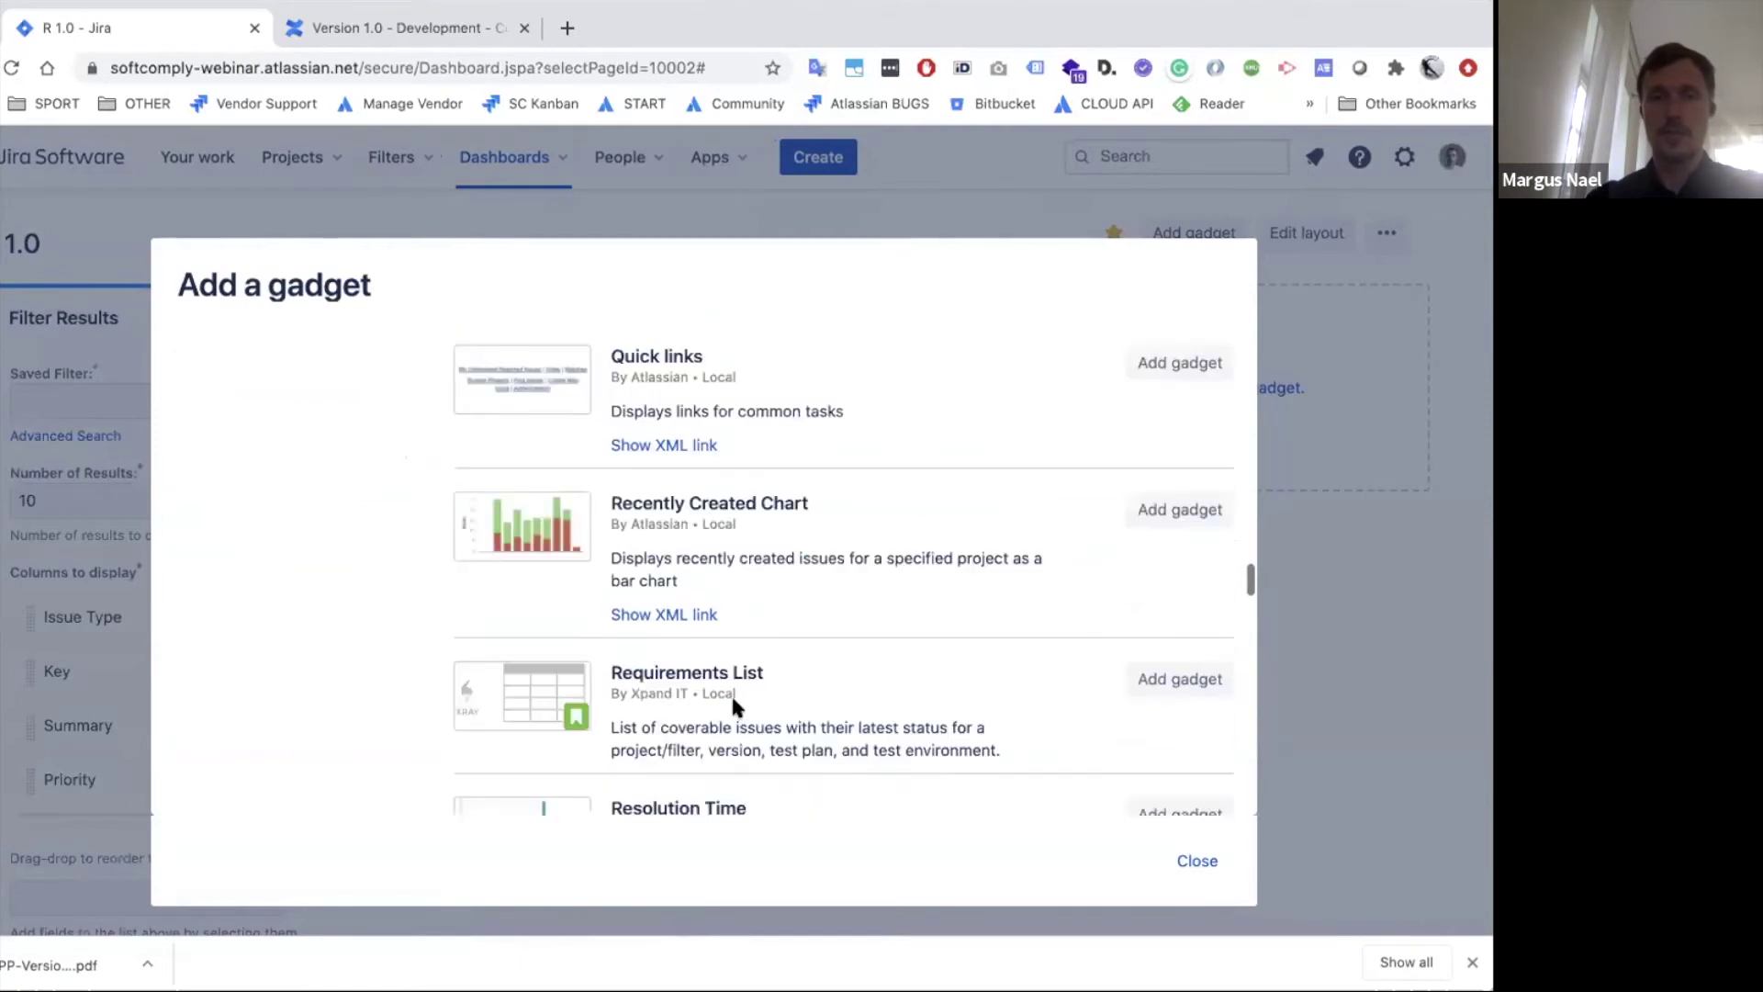
pyautogui.scroll(-8, 737, 708)
pyautogui.scroll(-10, 734, 702)
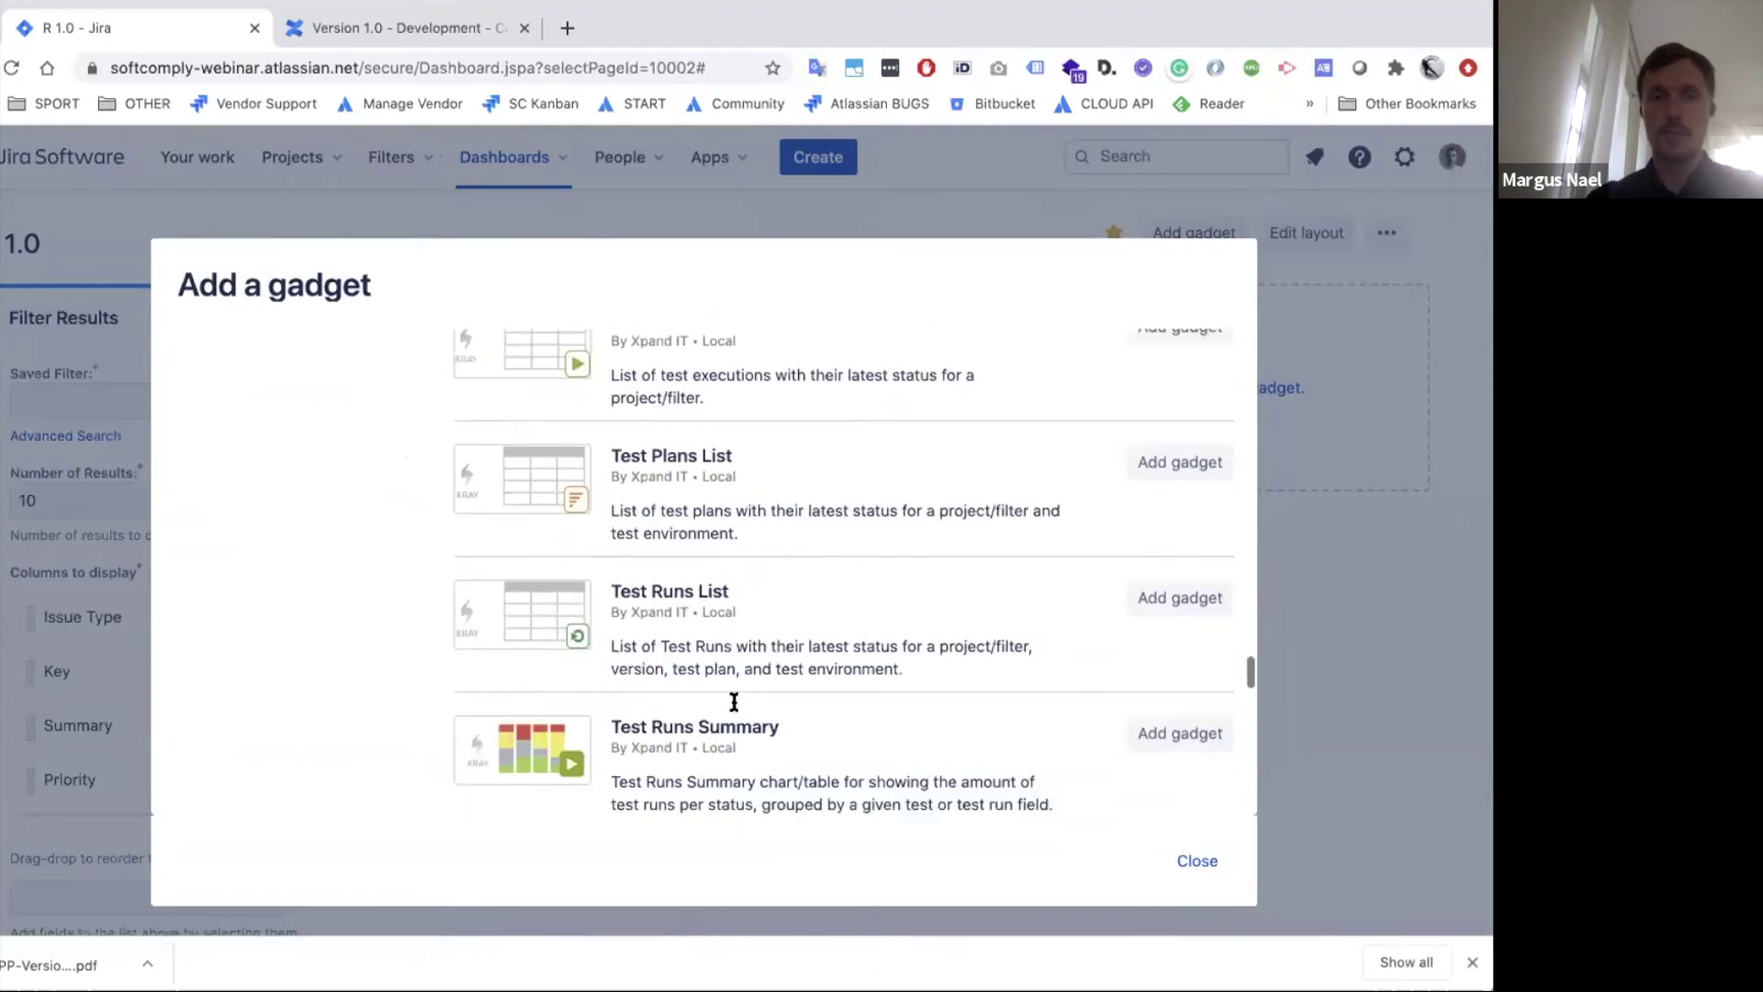
pyautogui.scroll(-10, 733, 702)
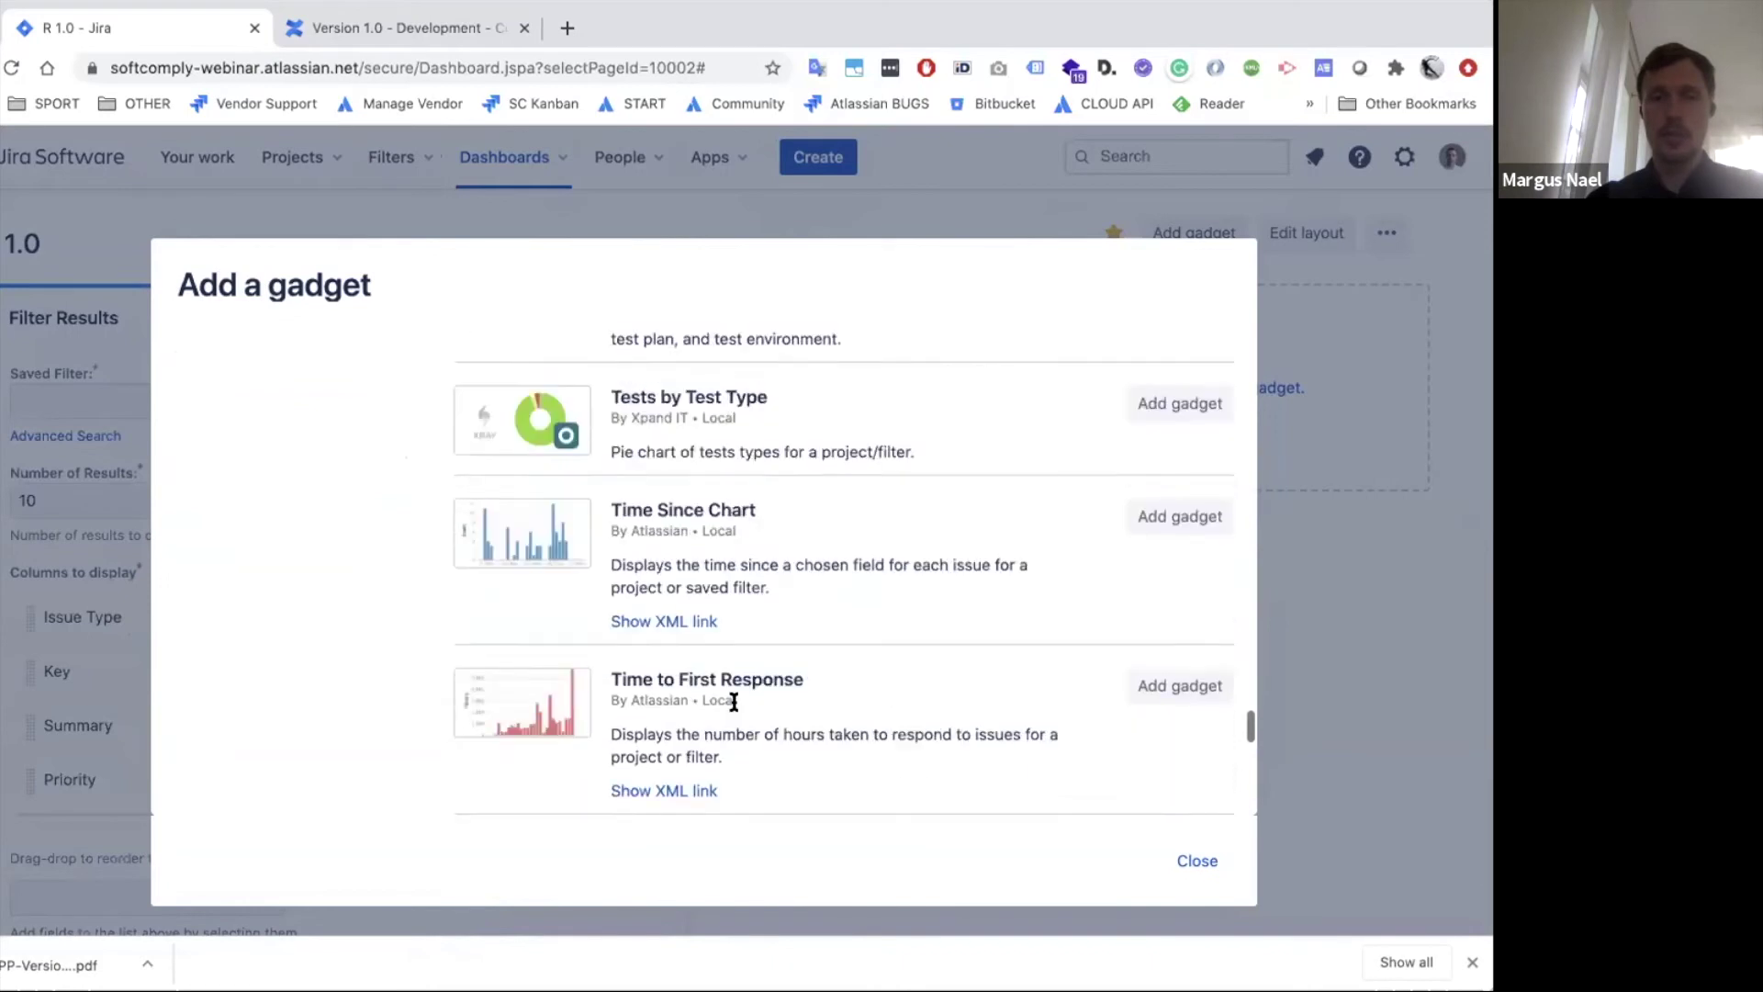
pyautogui.click(1164, 613)
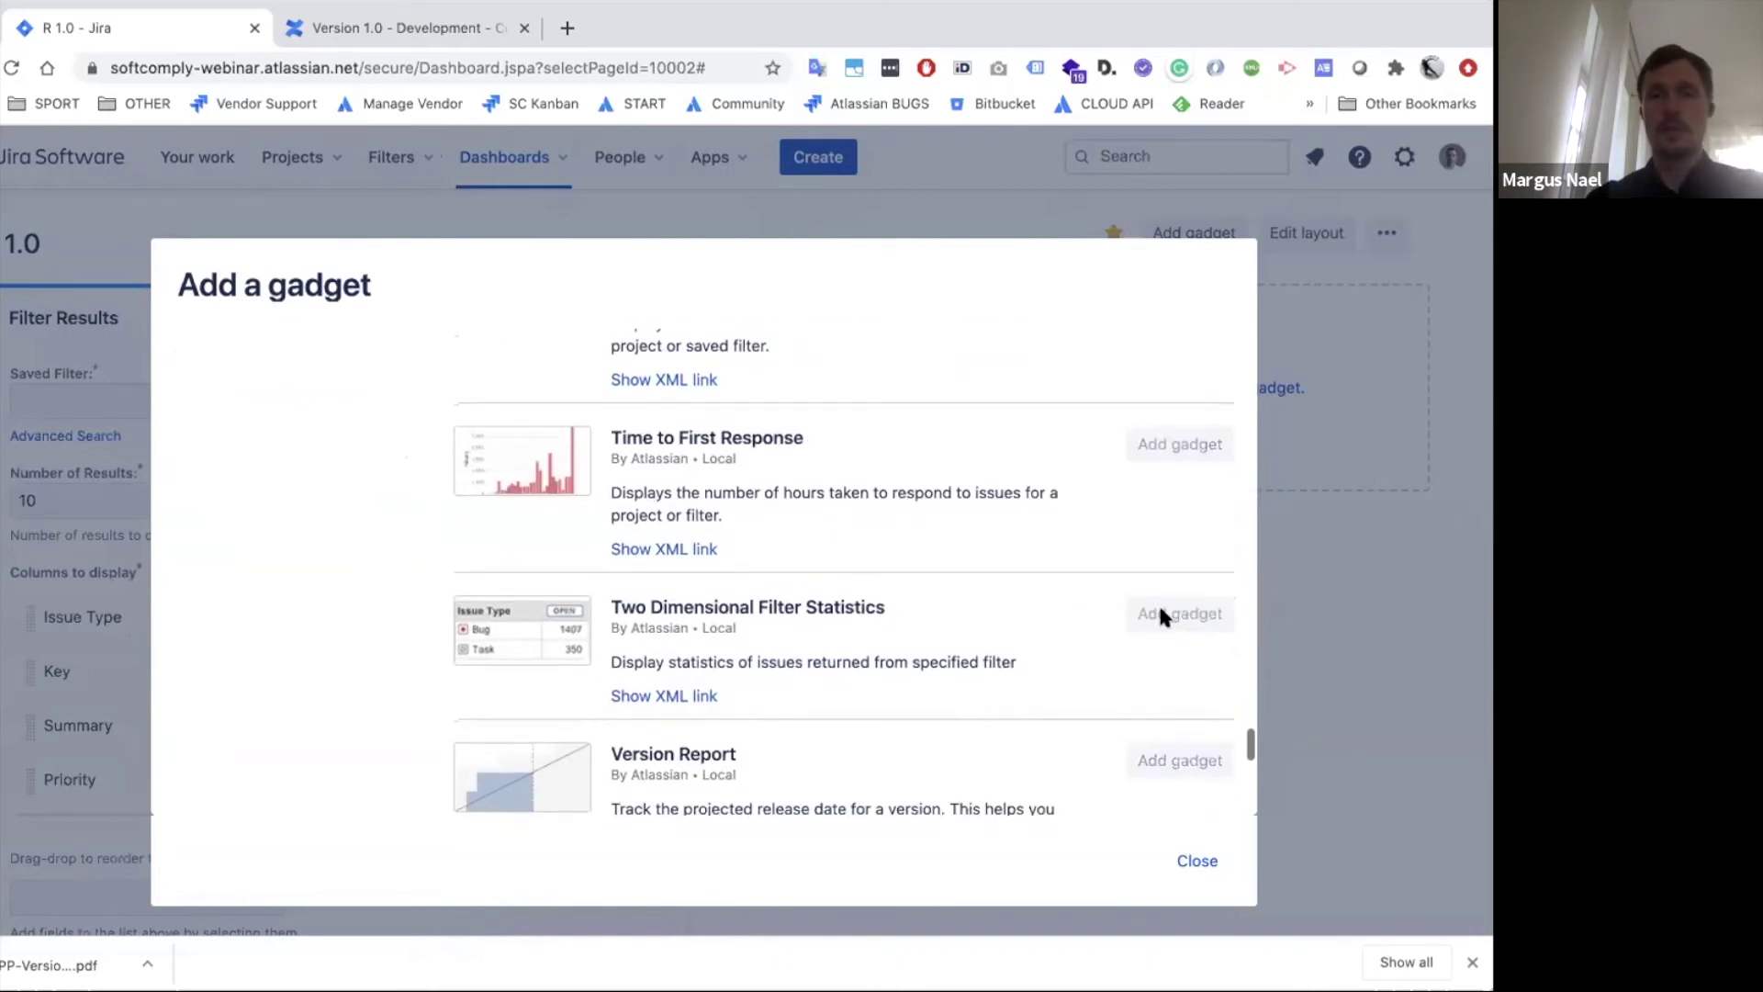
pyautogui.click(1185, 856)
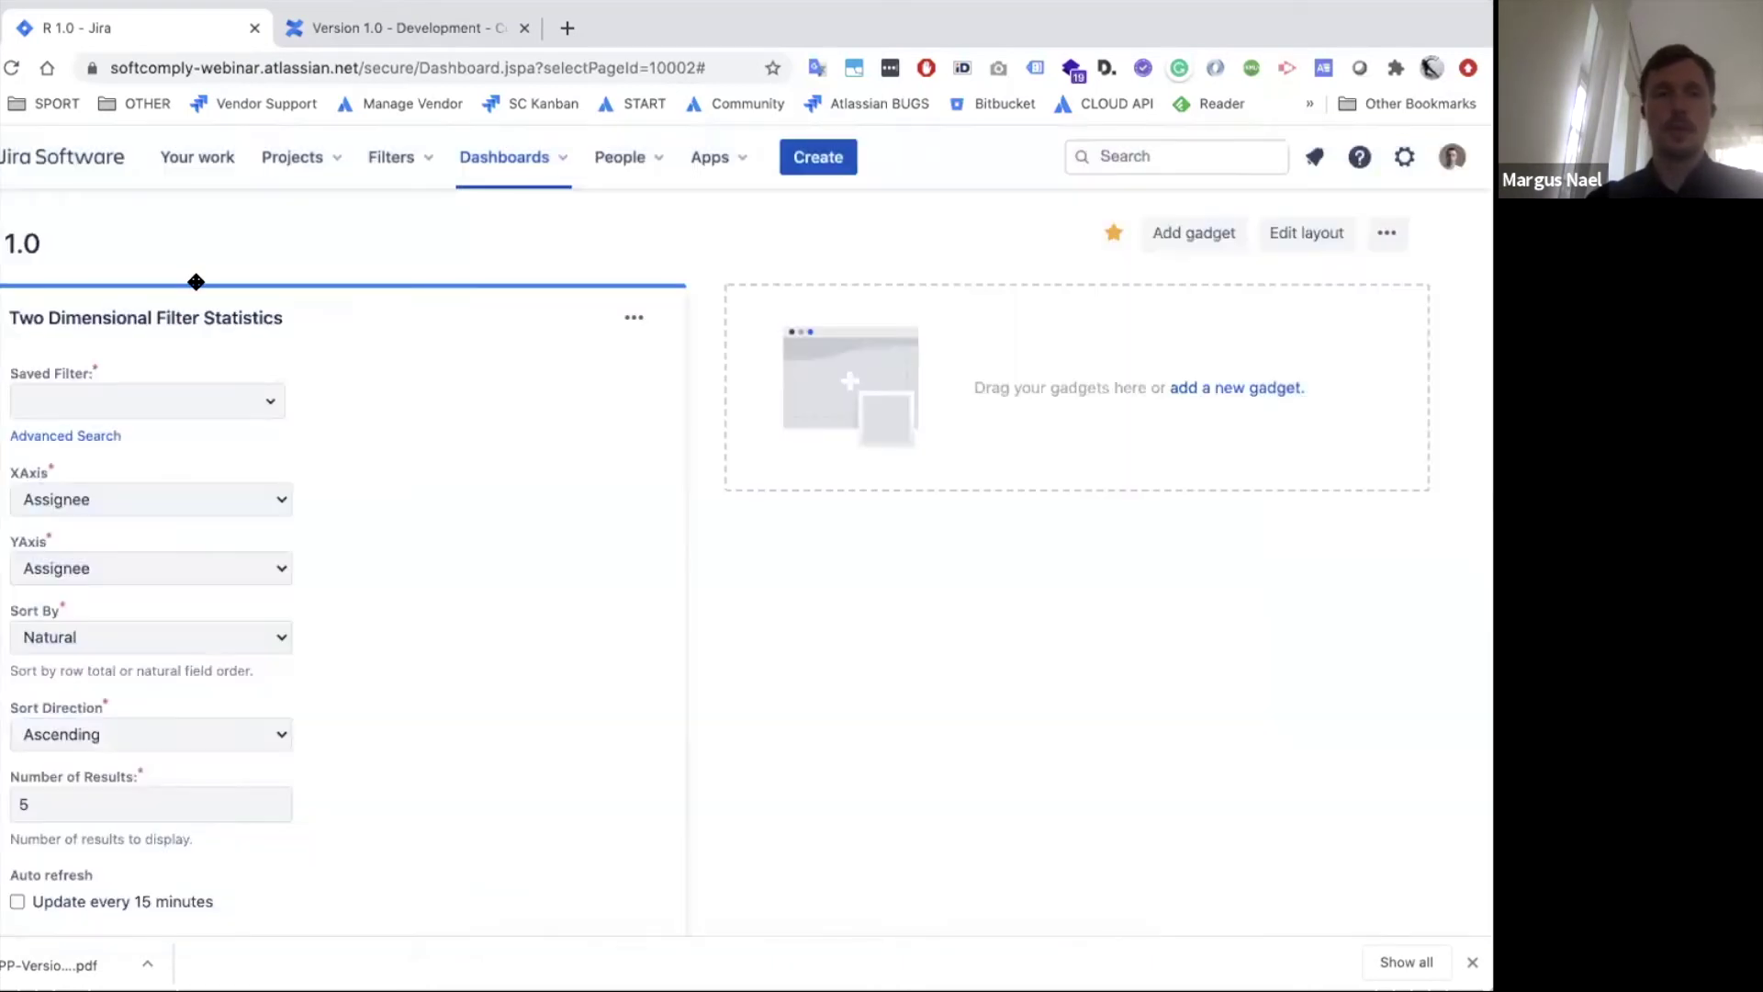
pyautogui.moveTo(198, 291); pyautogui.dragTo(955, 280)
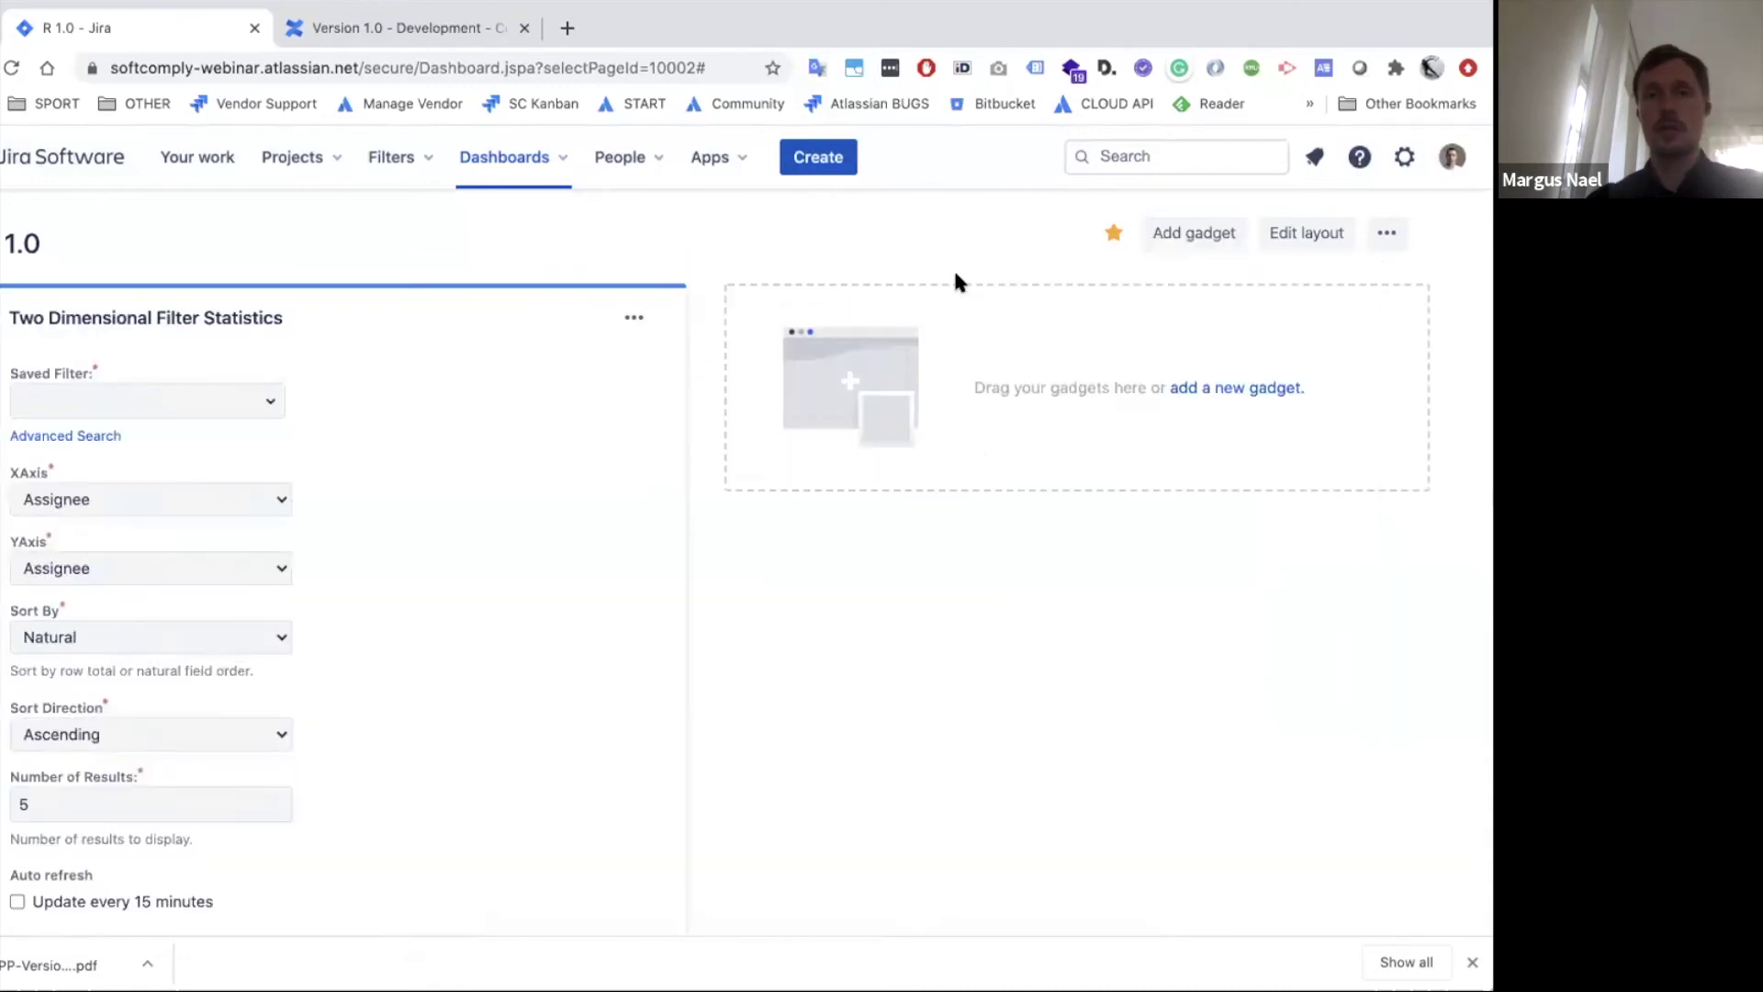
pyautogui.moveTo(251, 303); pyautogui.dragTo(893, 307)
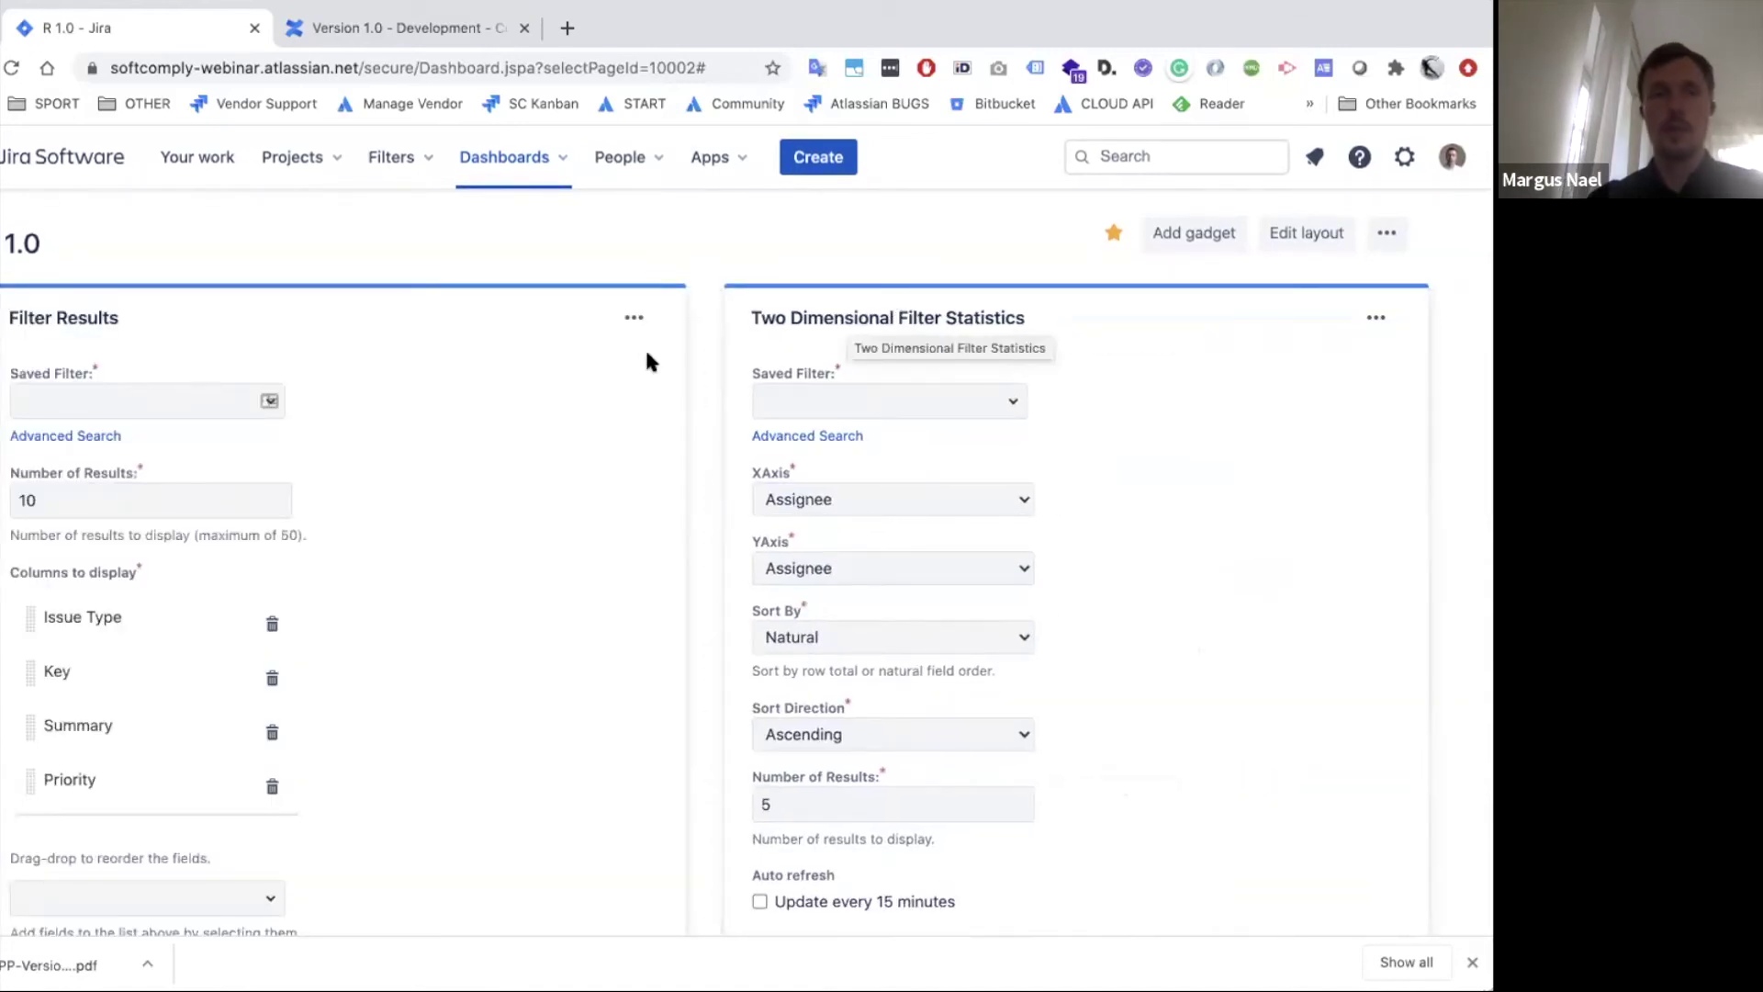
# Set the Filter Results gadget's saved filter to All Req 1.0, add a Linked Issues column and save the gadget.
pyautogui.click(46, 402)
pyautogui.write('All')
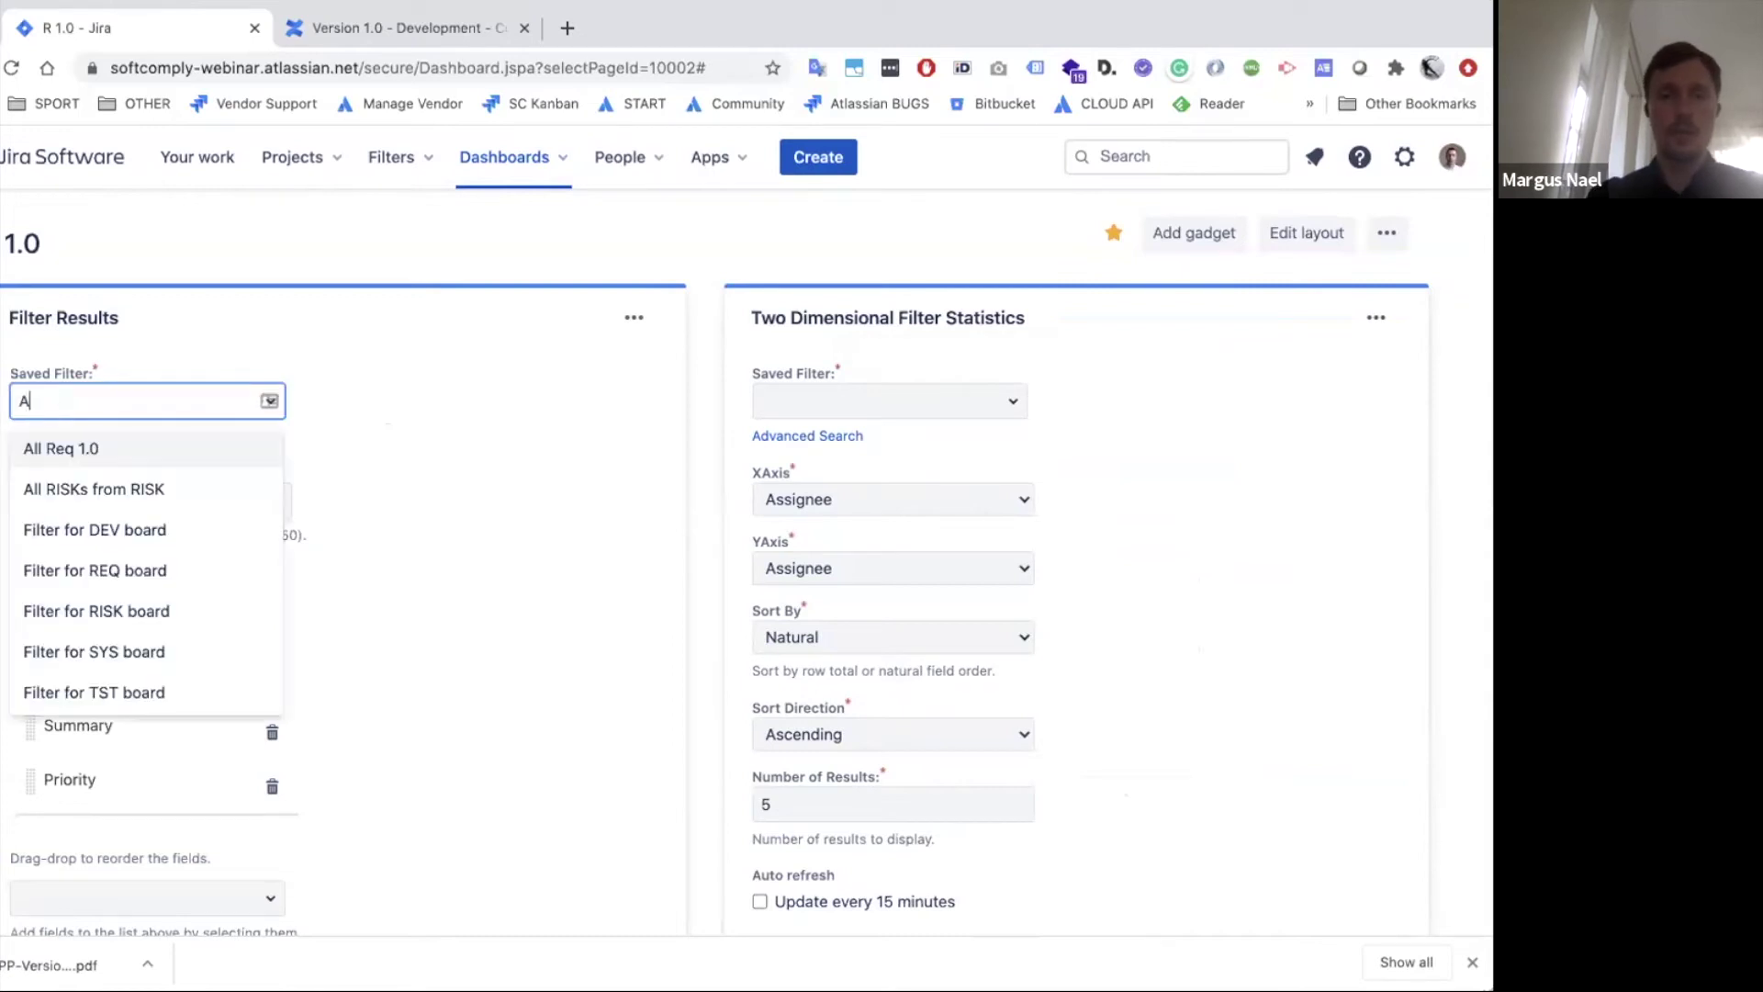
pyautogui.click(68, 450)
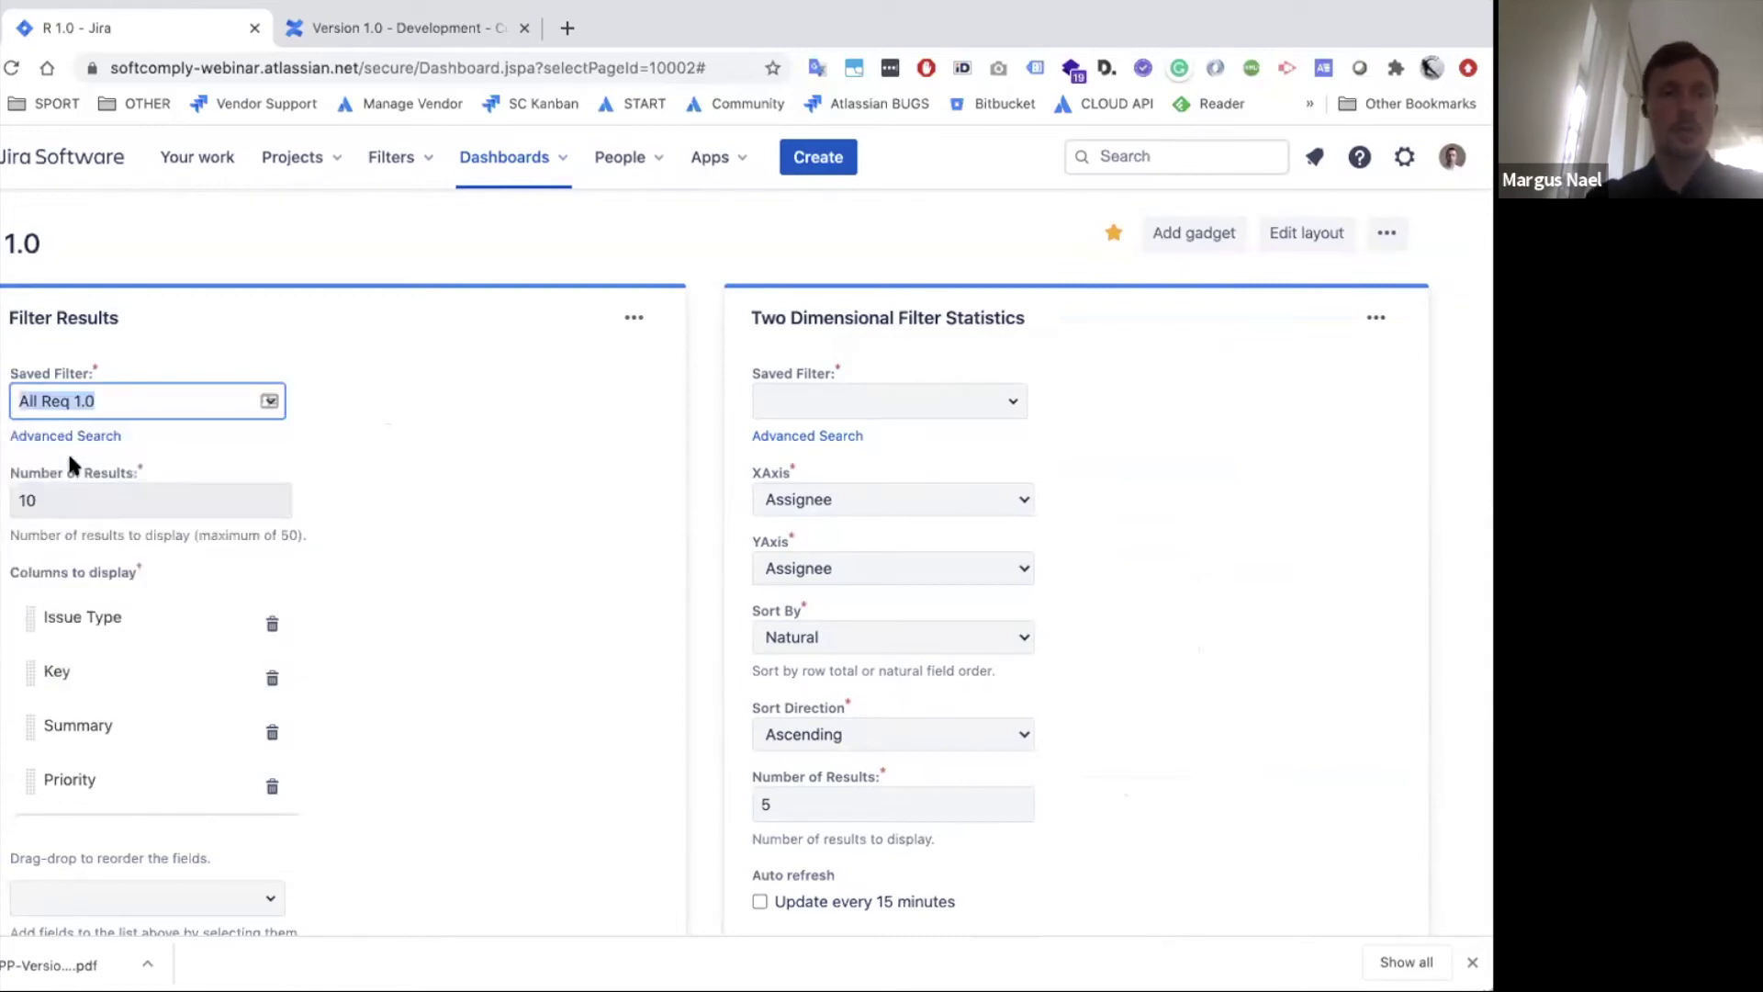
pyautogui.scroll(-3, 88, 768)
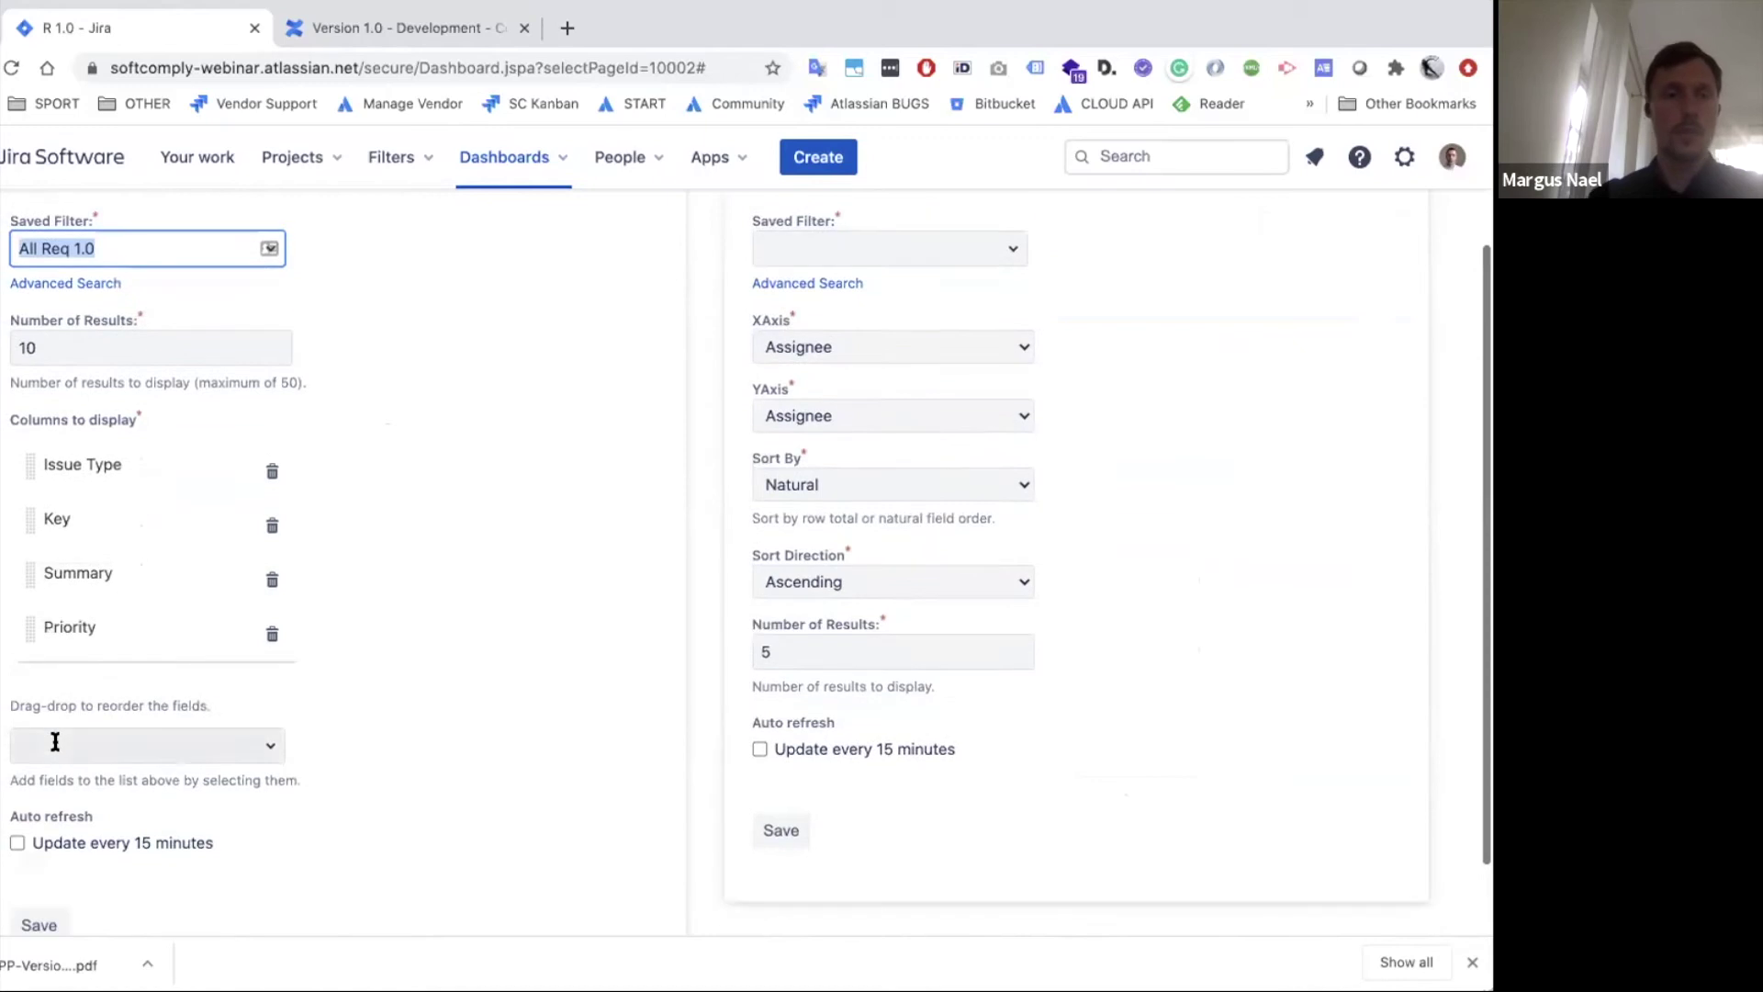
pyautogui.click(55, 742)
pyautogui.write('link')
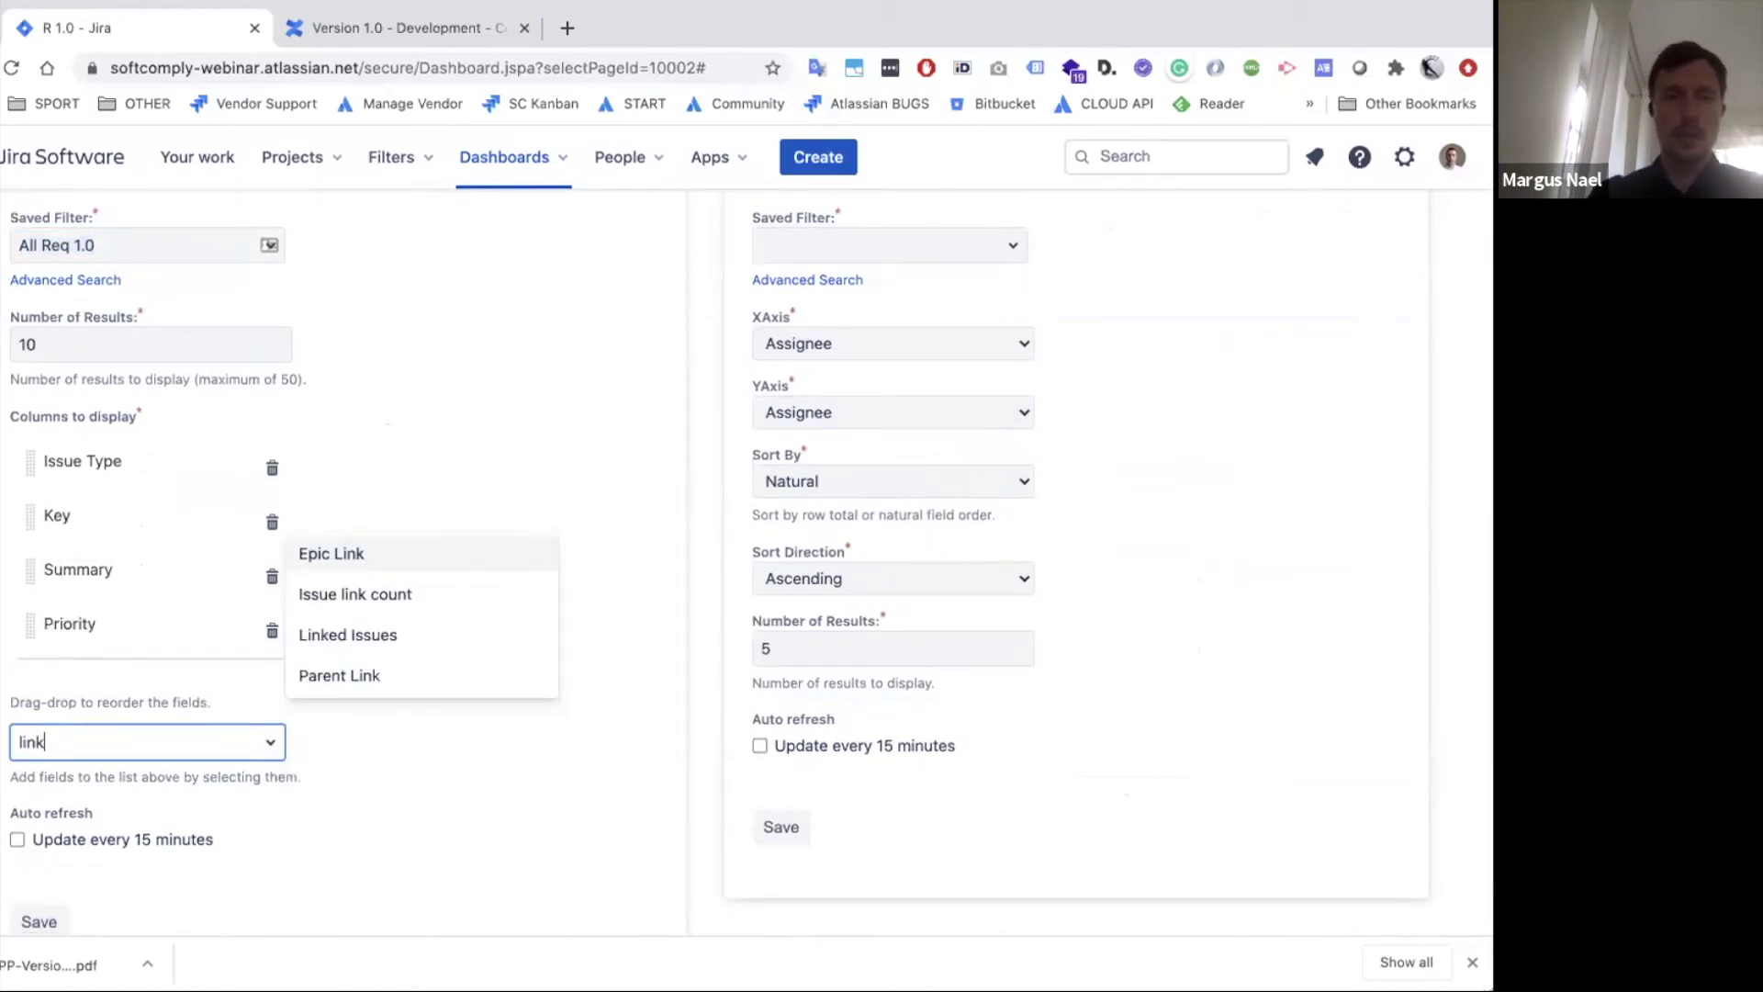
pyautogui.click(347, 636)
pyautogui.scroll(-3, 309, 805)
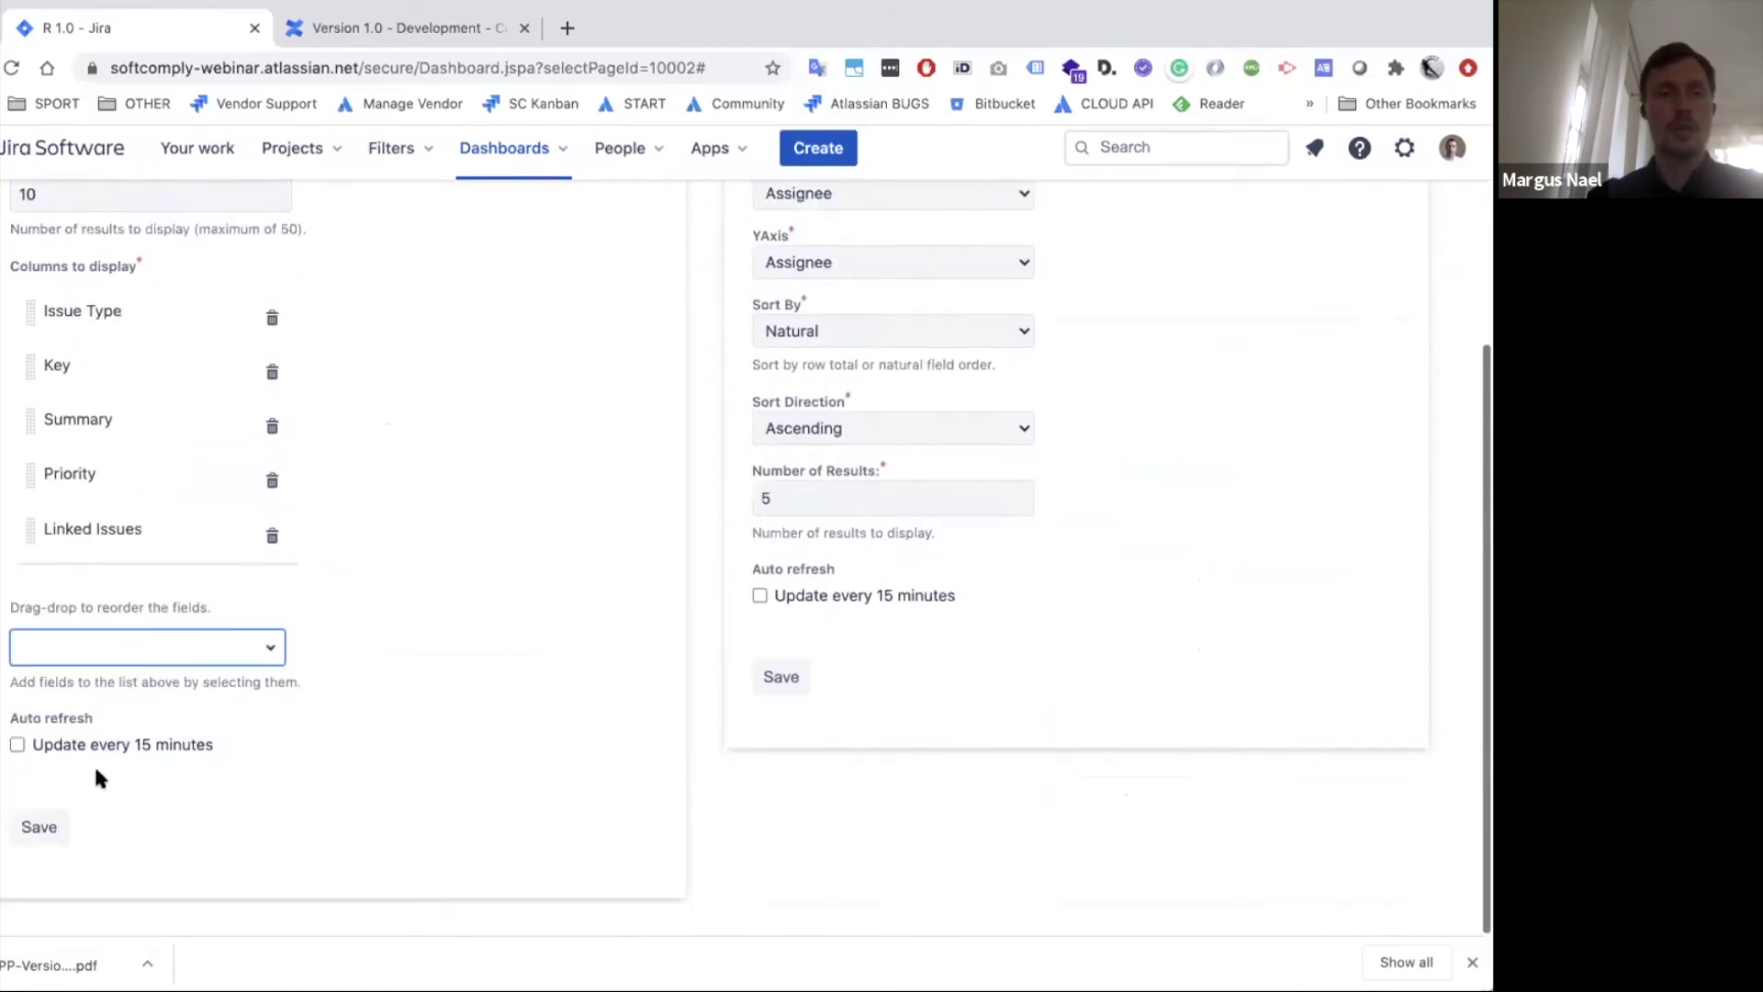
pyautogui.click(32, 838)
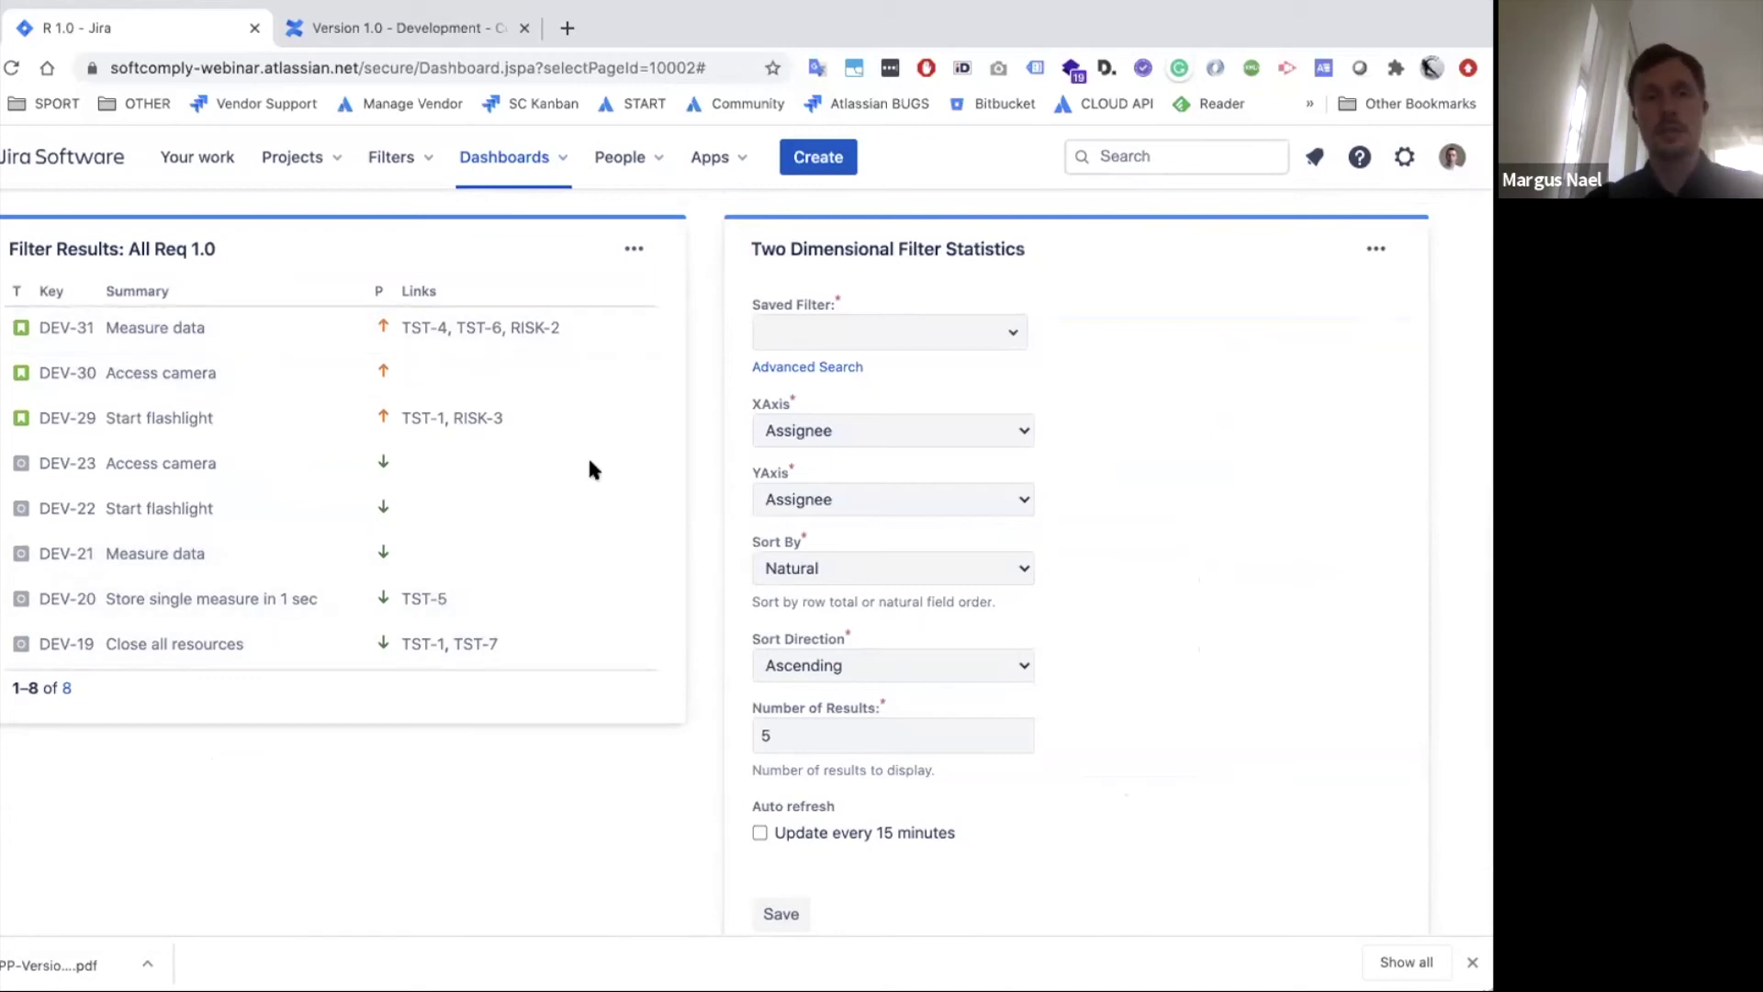
# Configure and save the Two Dimensional Filter Statistics gadget with saved filter All Req 1.0, XAxis Issue Type and YAxis Status.
pyautogui.scroll(1, 589, 462)
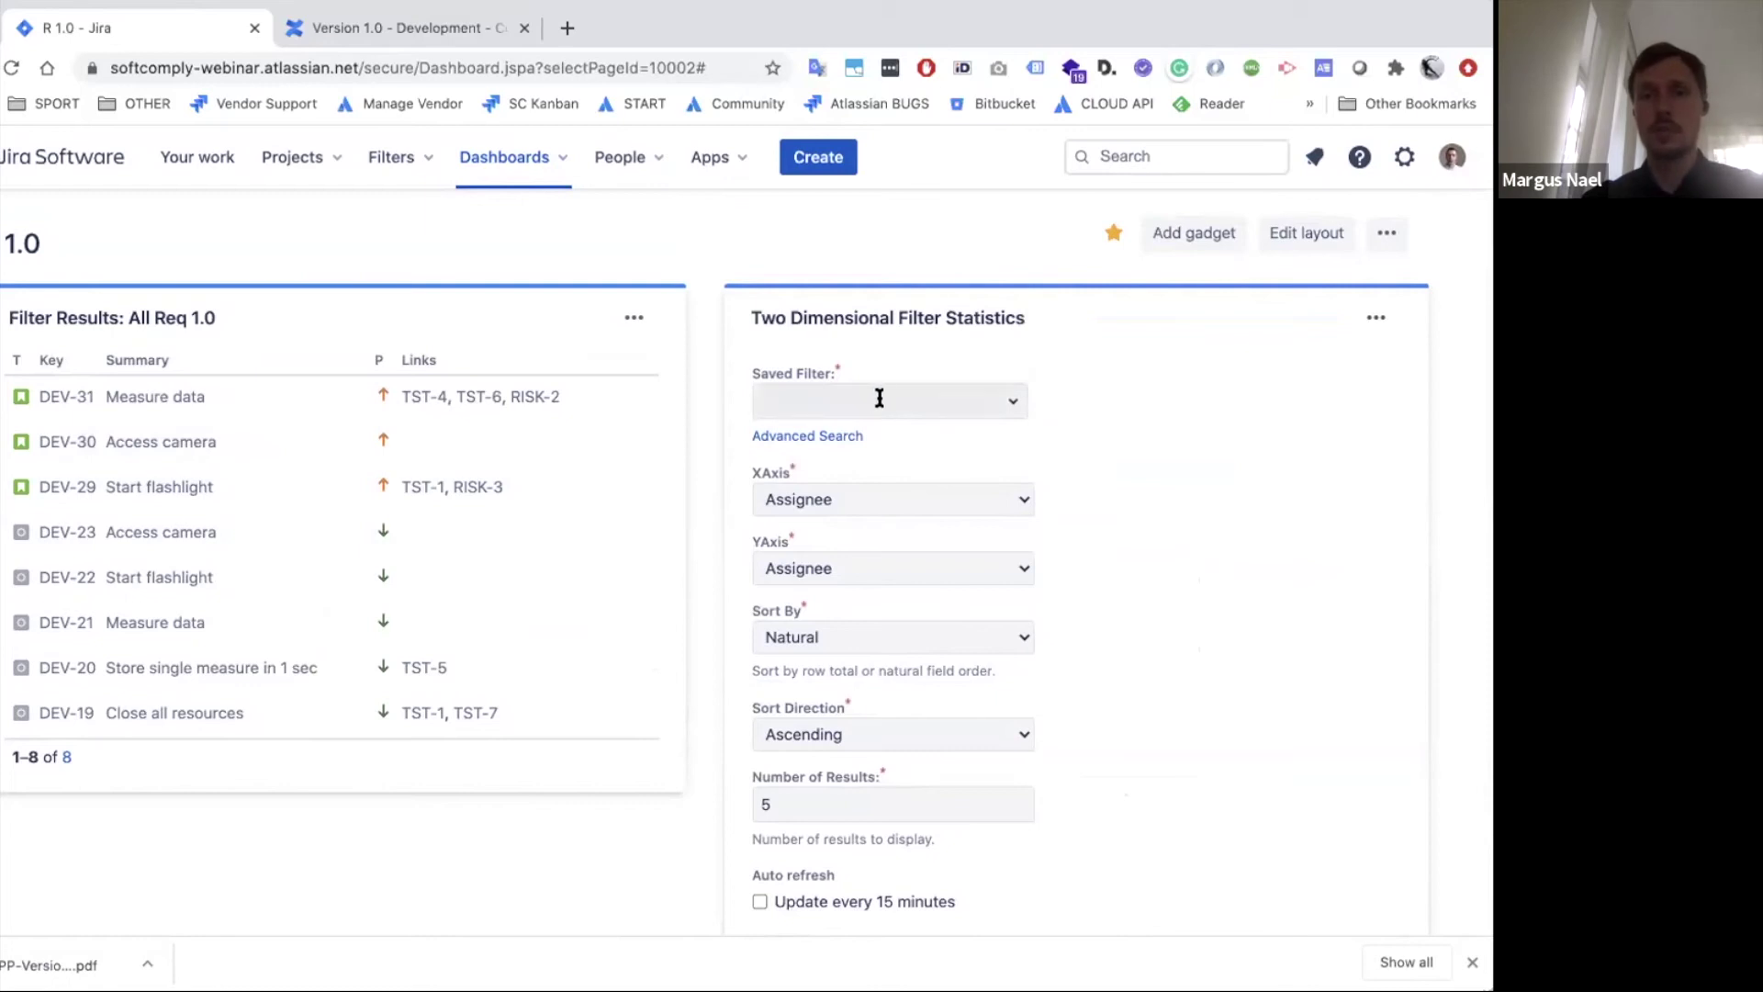
pyautogui.click(877, 401)
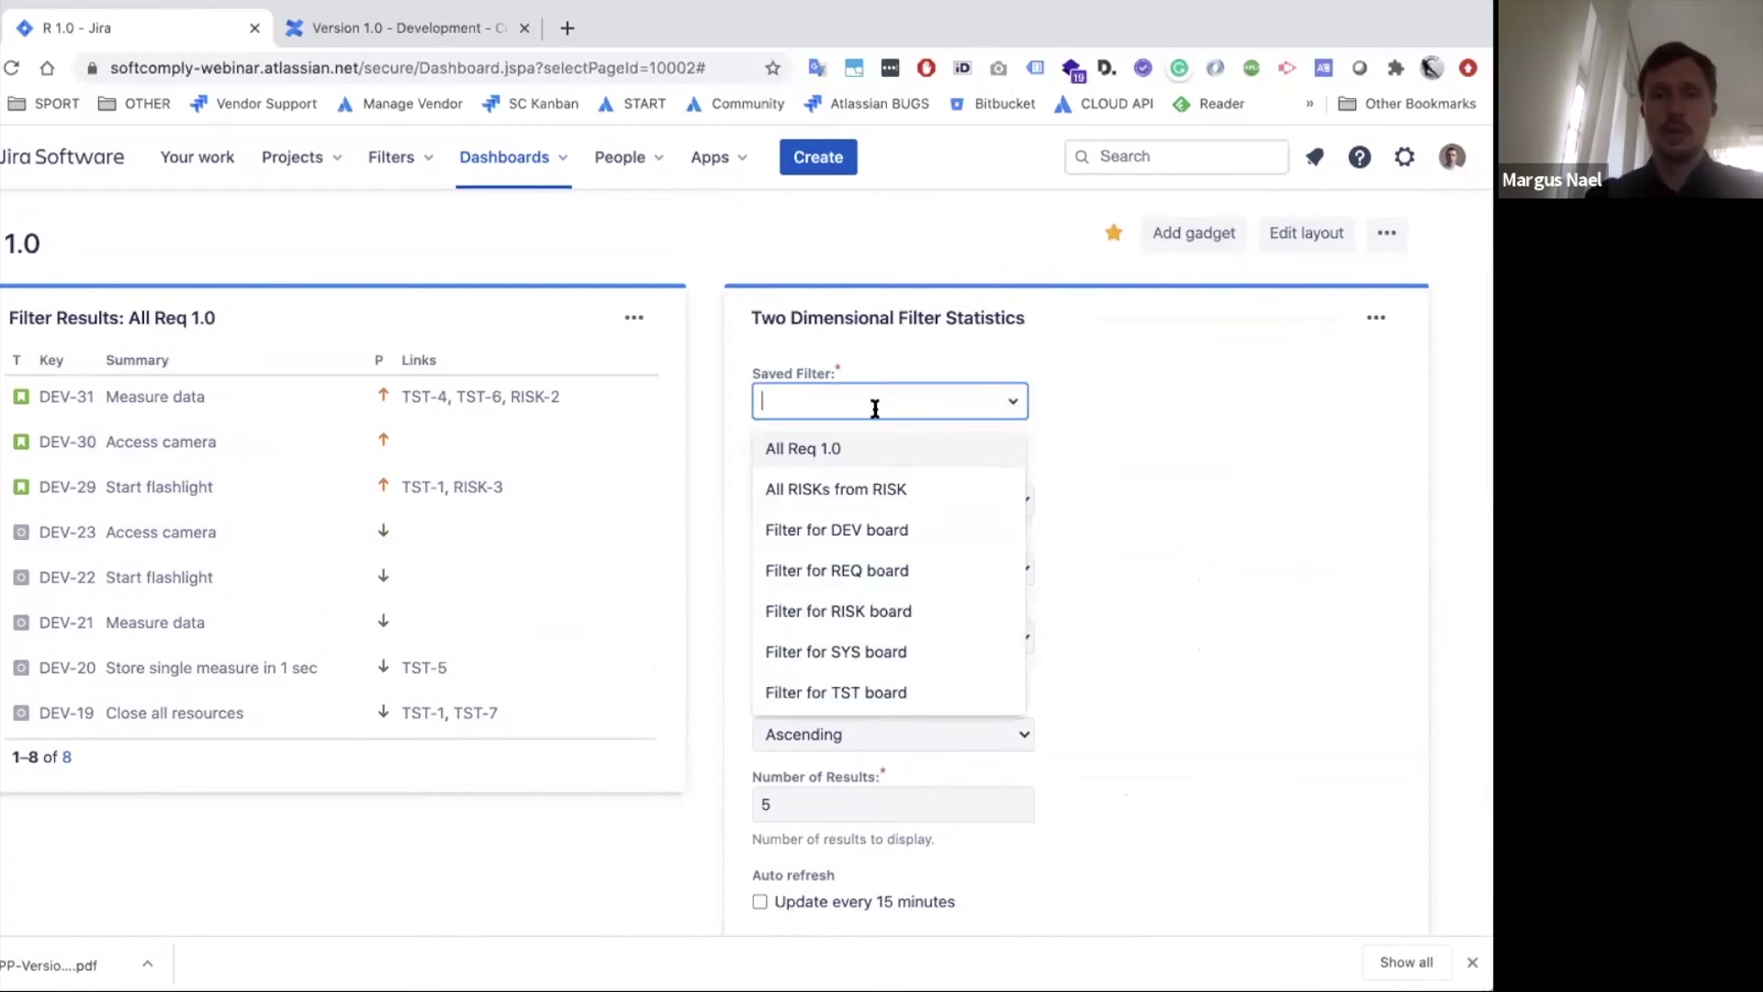
pyautogui.click(831, 449)
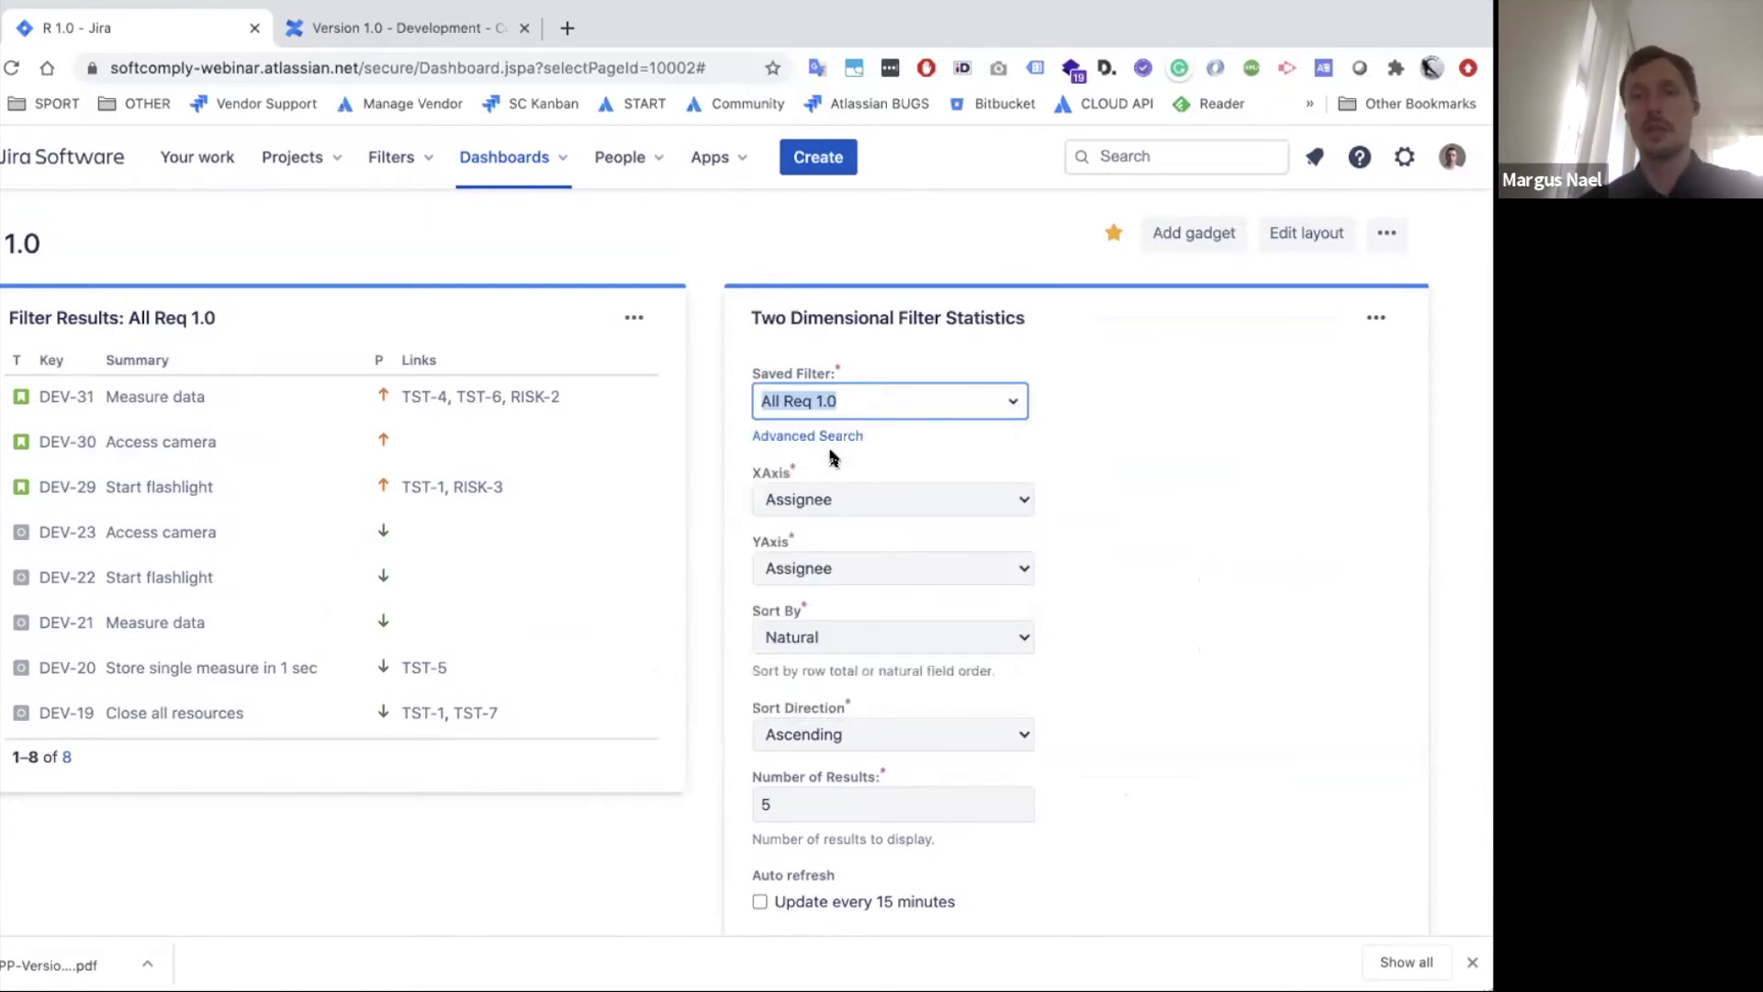
pyautogui.scroll(-1, 1219, 439)
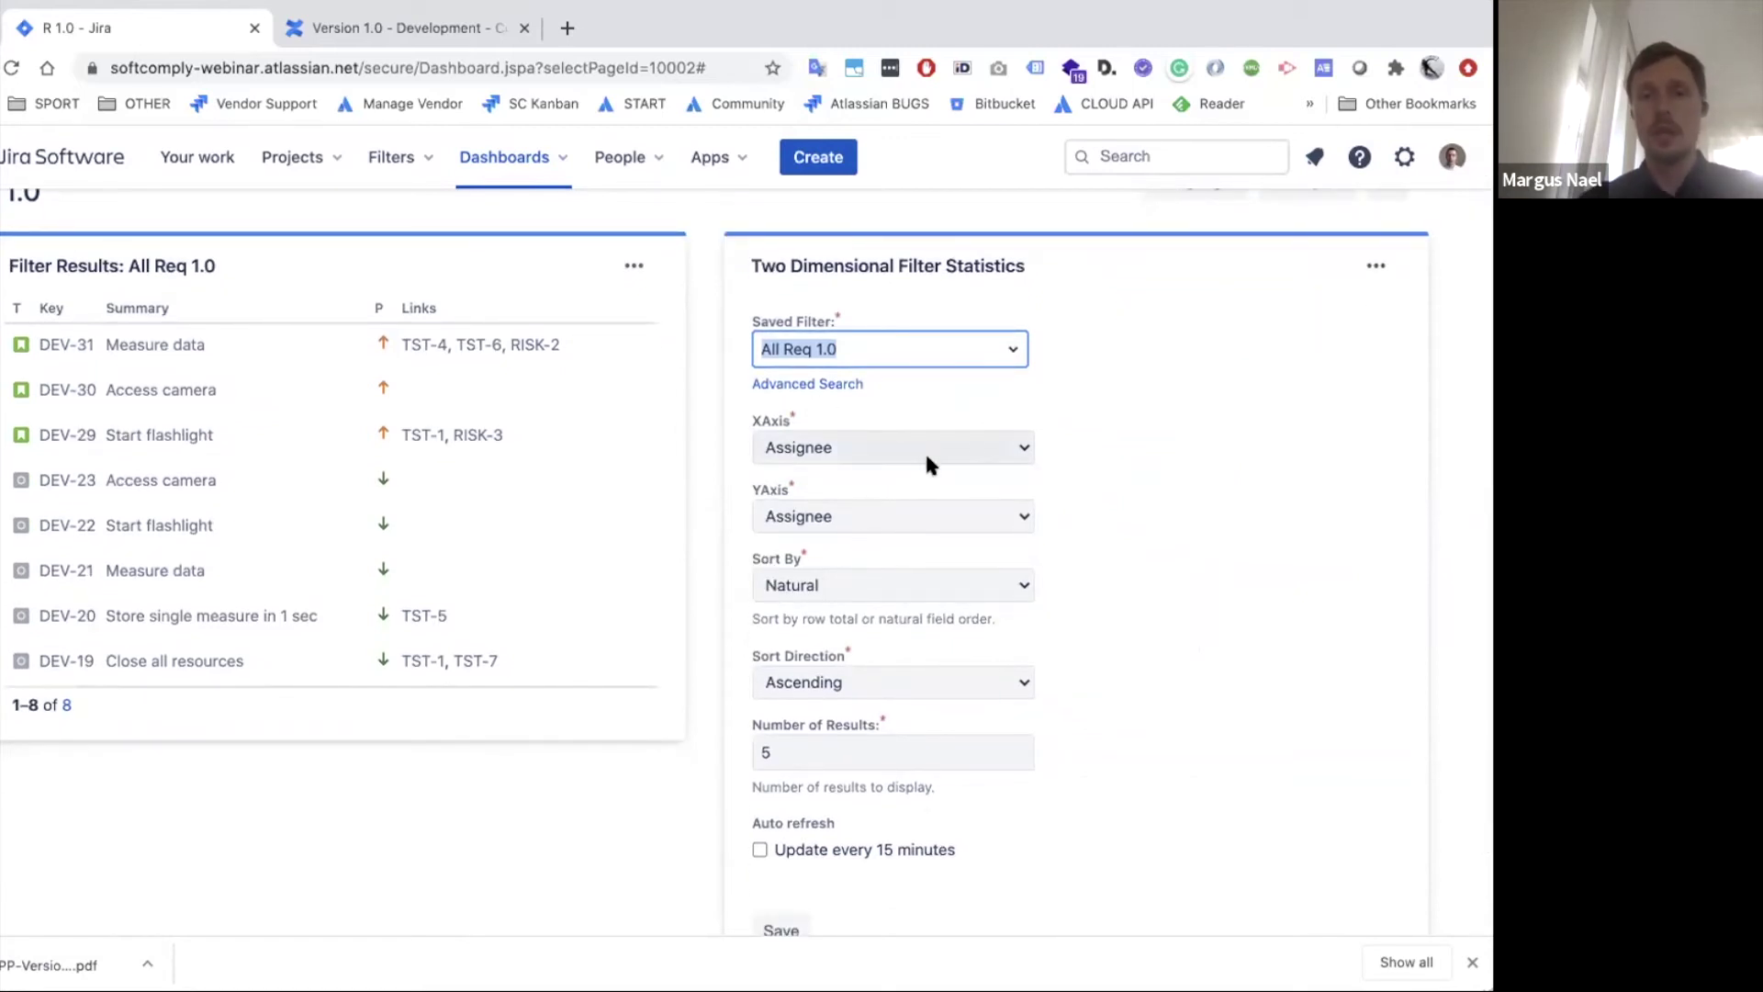
pyautogui.click(871, 442)
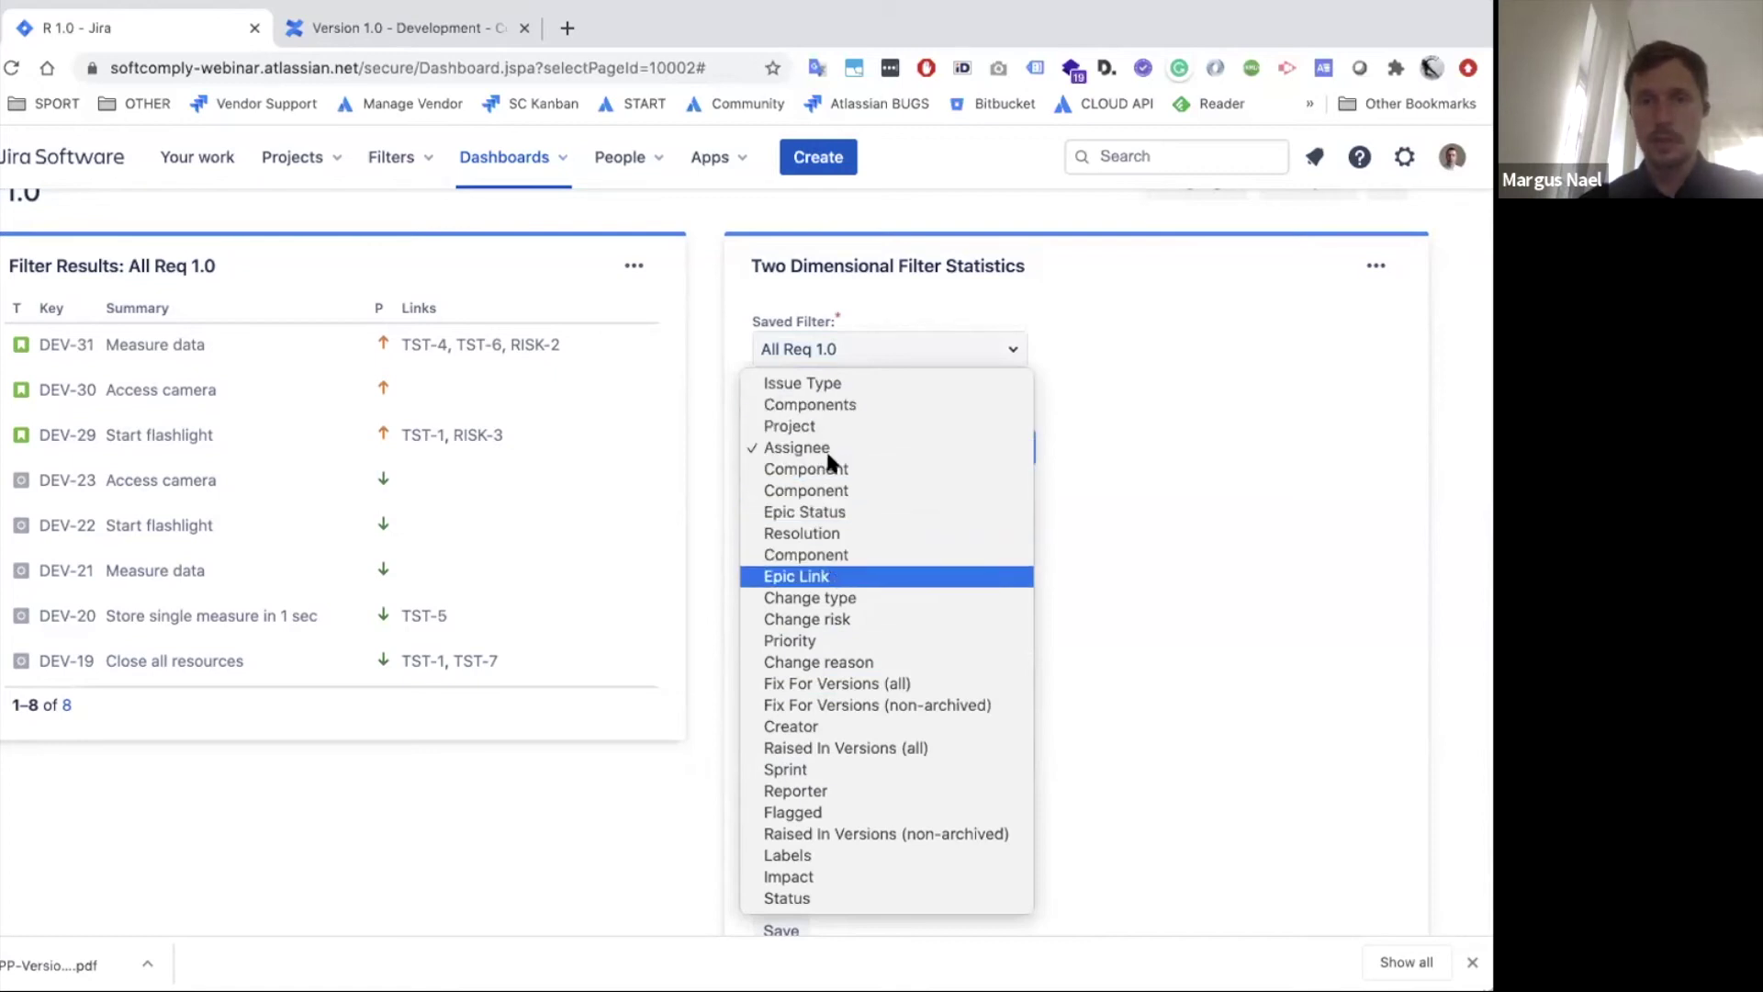
pyautogui.click(828, 381)
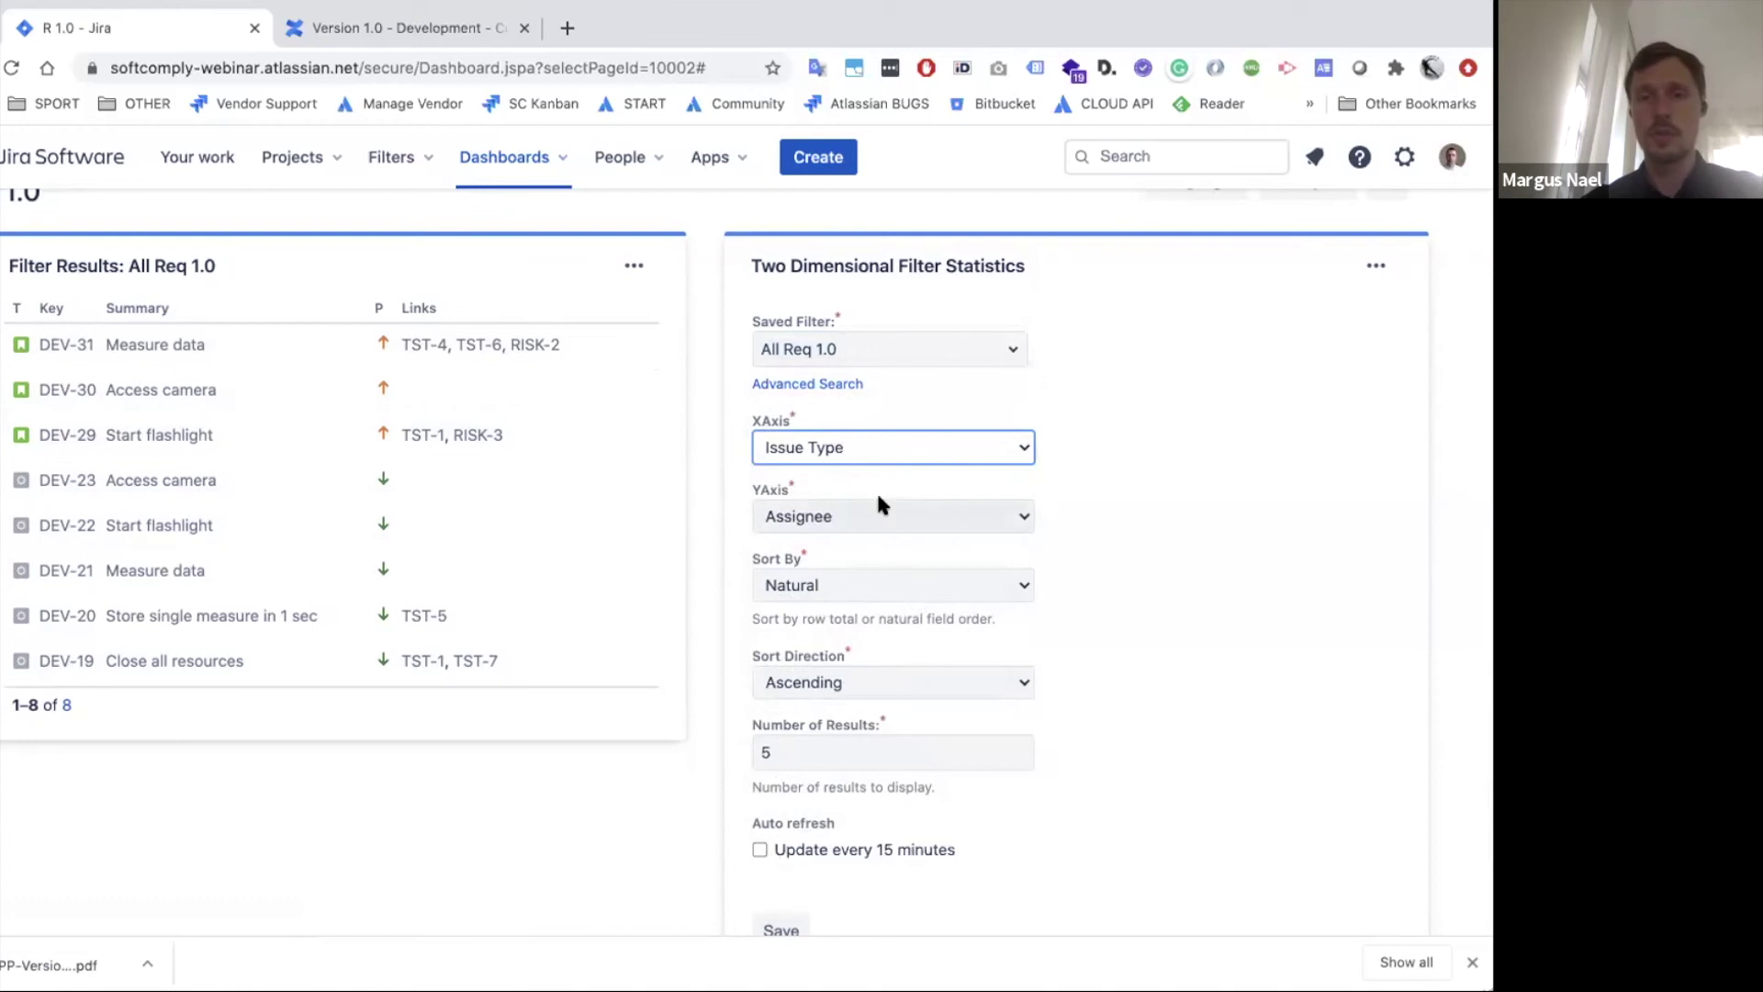
pyautogui.click(868, 517)
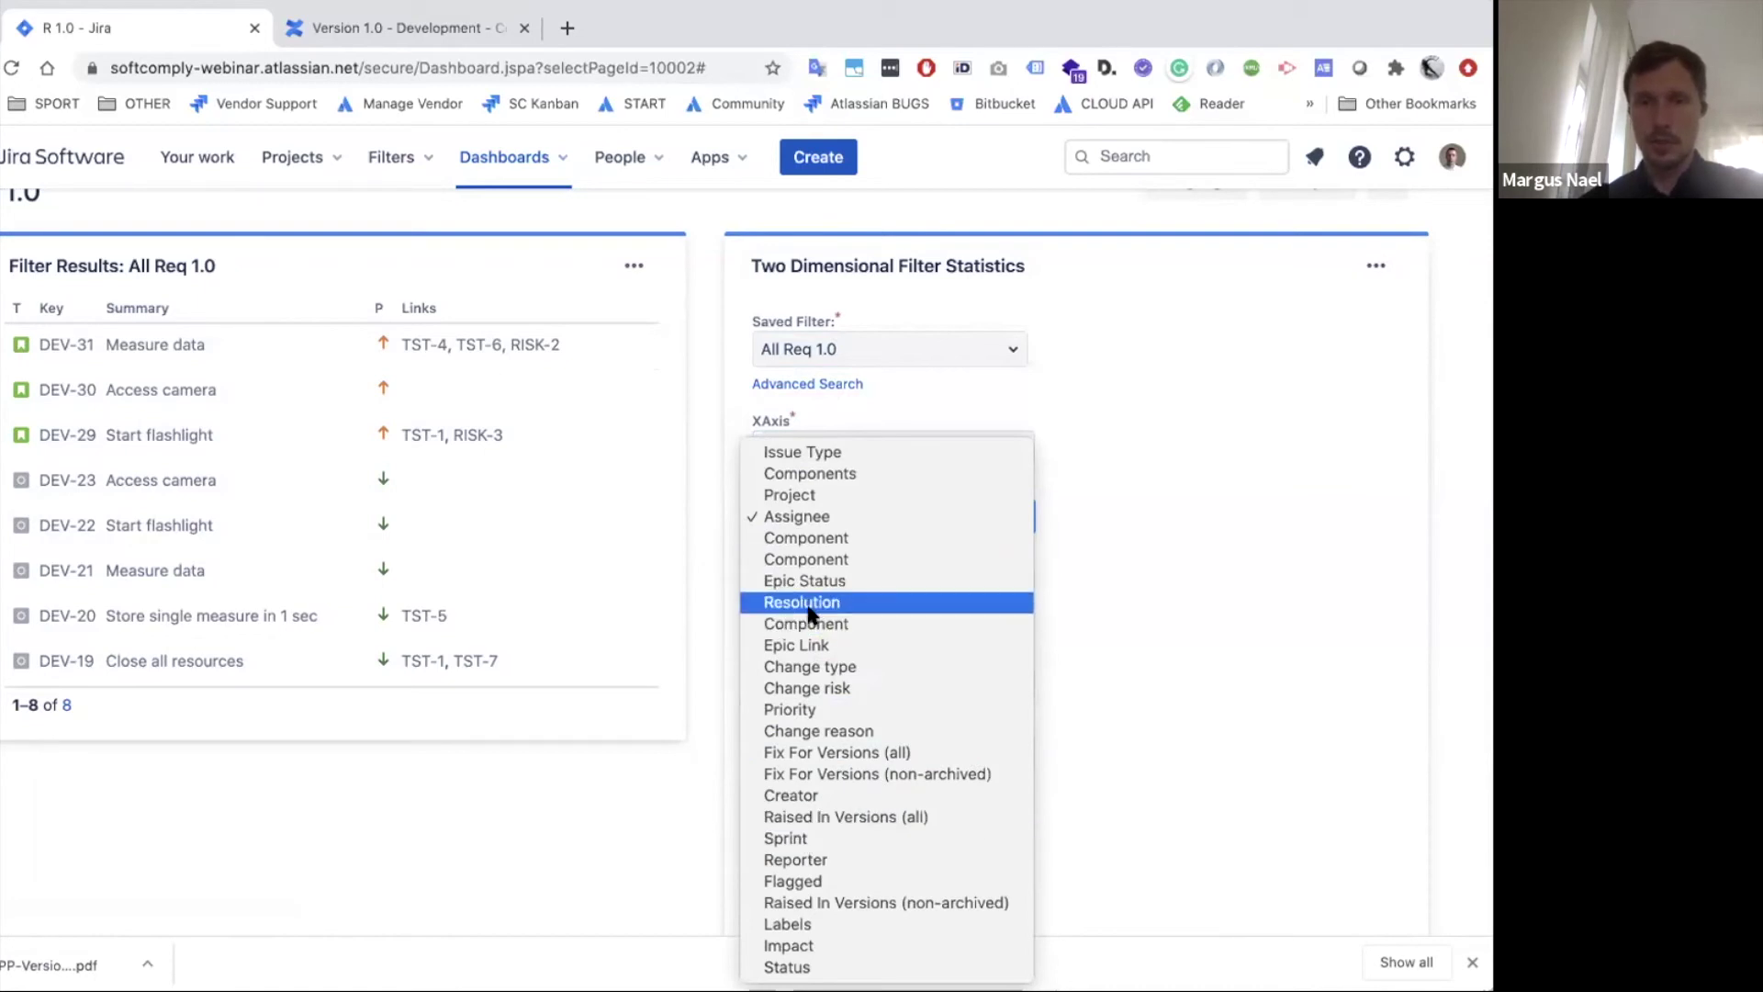
pyautogui.click(795, 968)
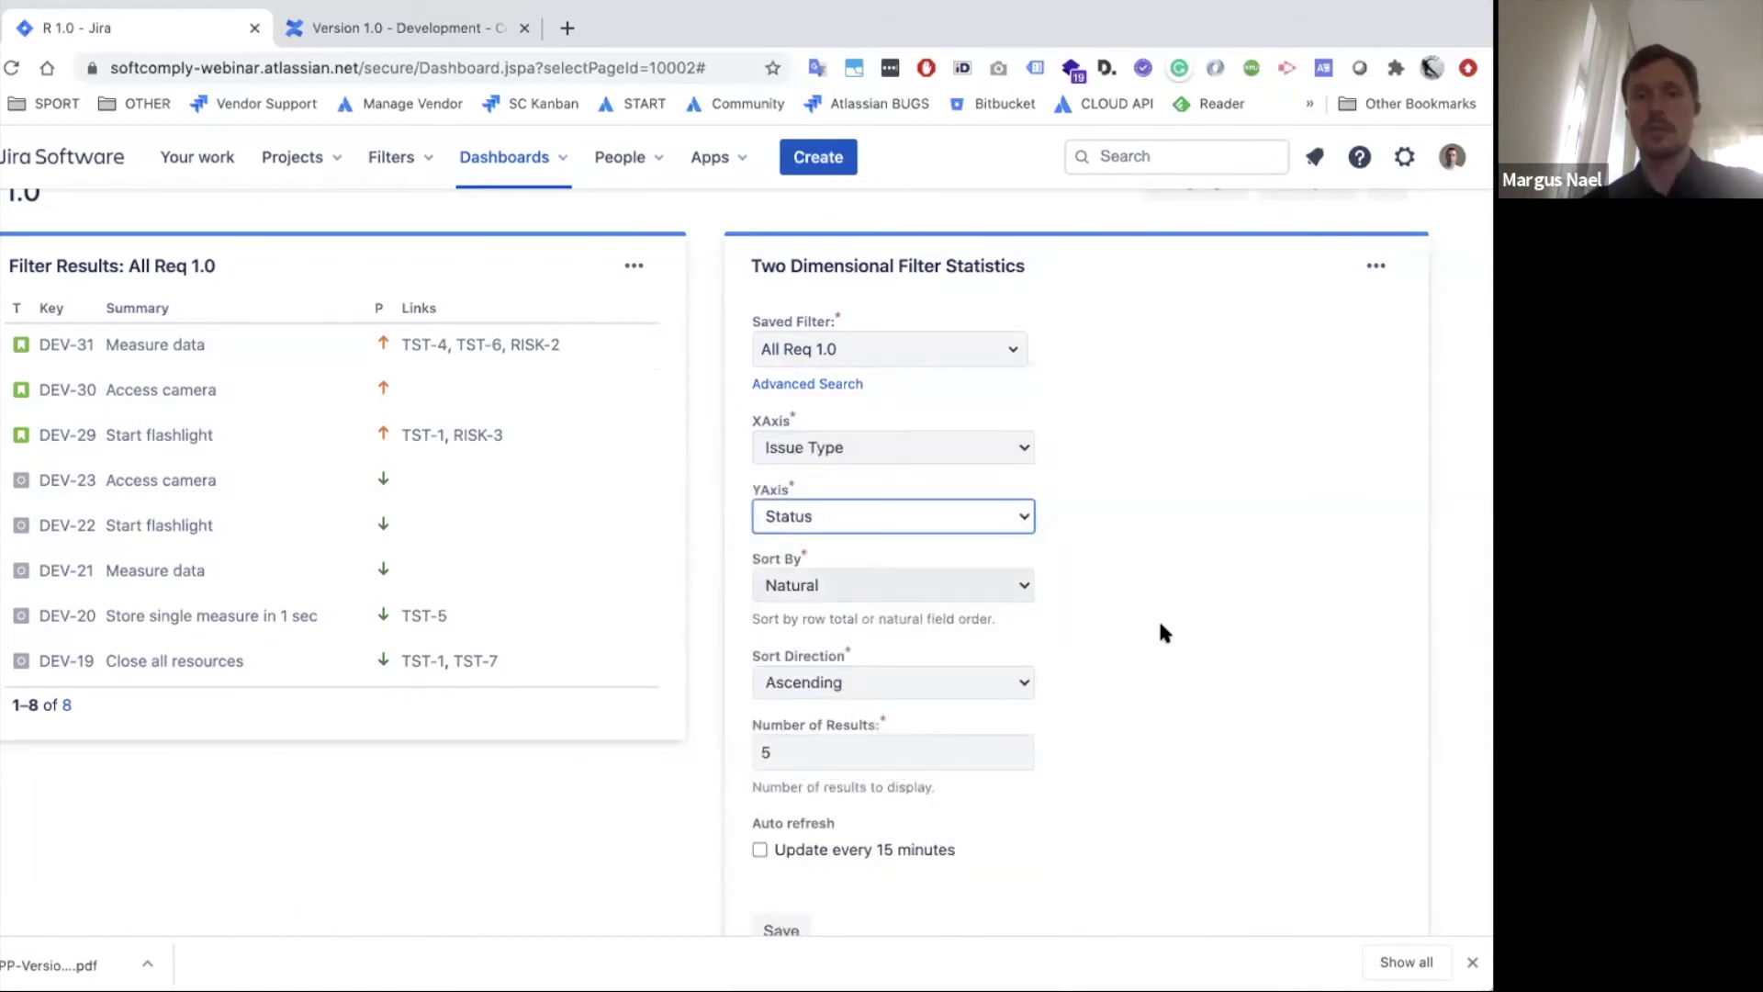
pyautogui.scroll(-2, 1159, 619)
pyautogui.click(779, 835)
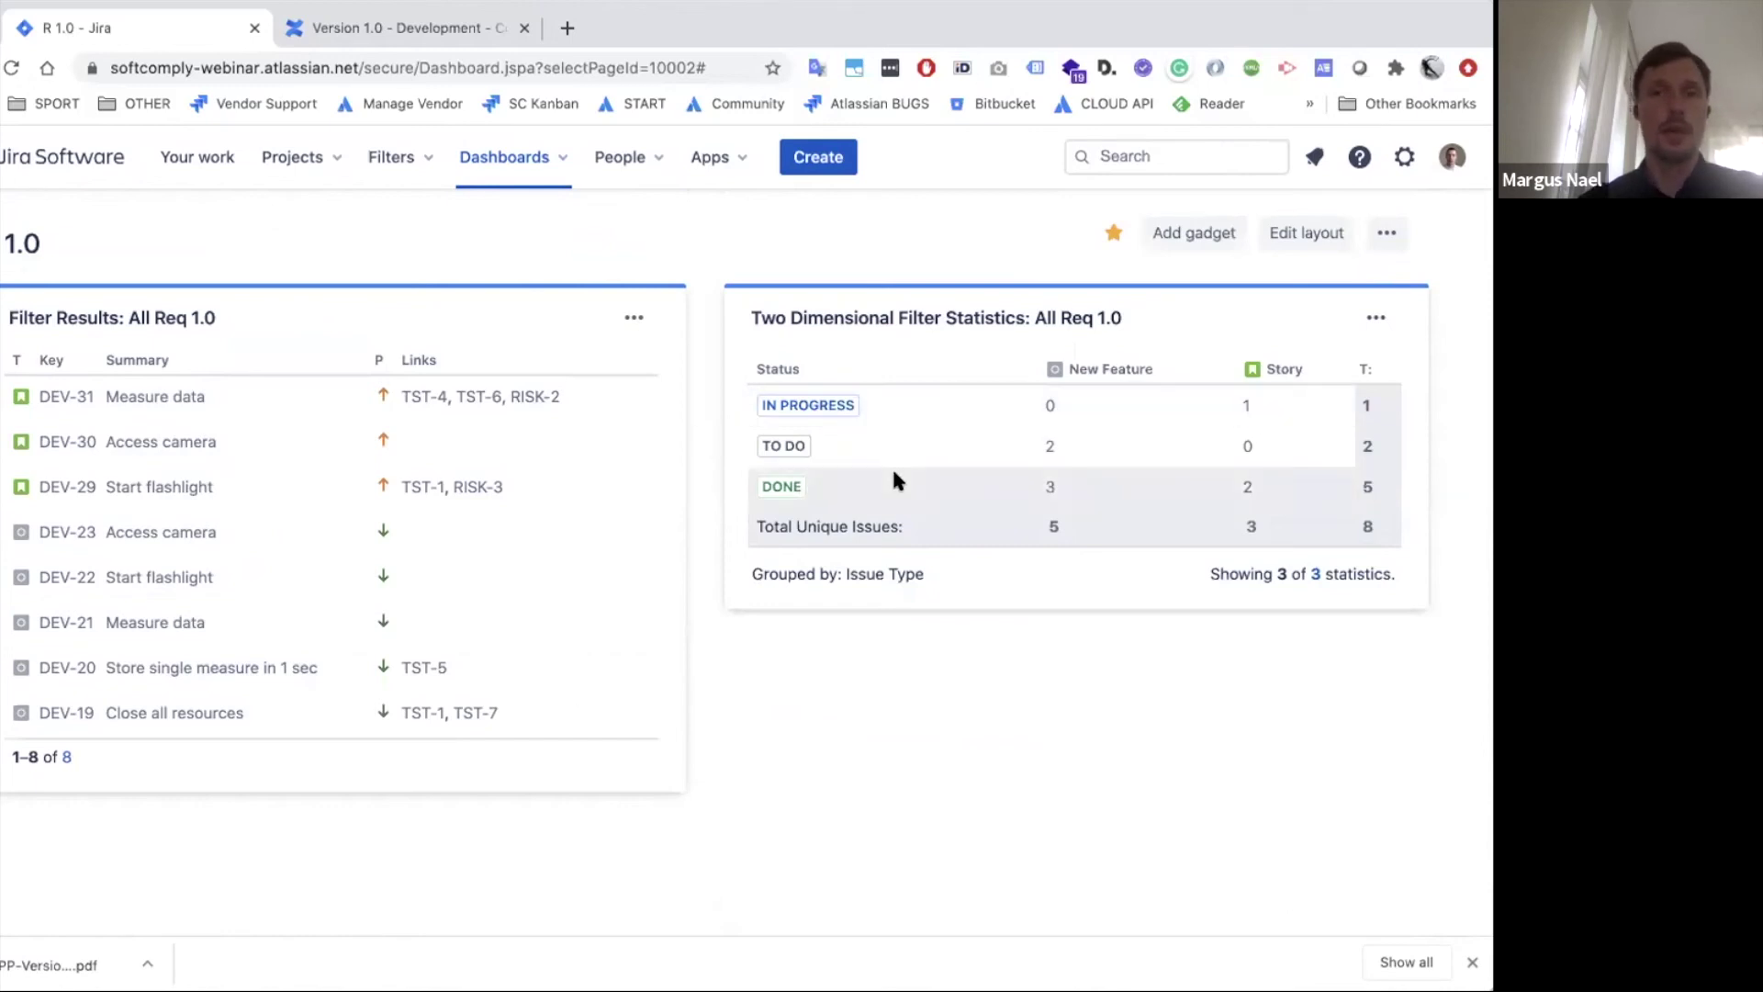
# Switch to the Version 1.0 page in Confluence and open it for editing.
pyautogui.click(397, 28)
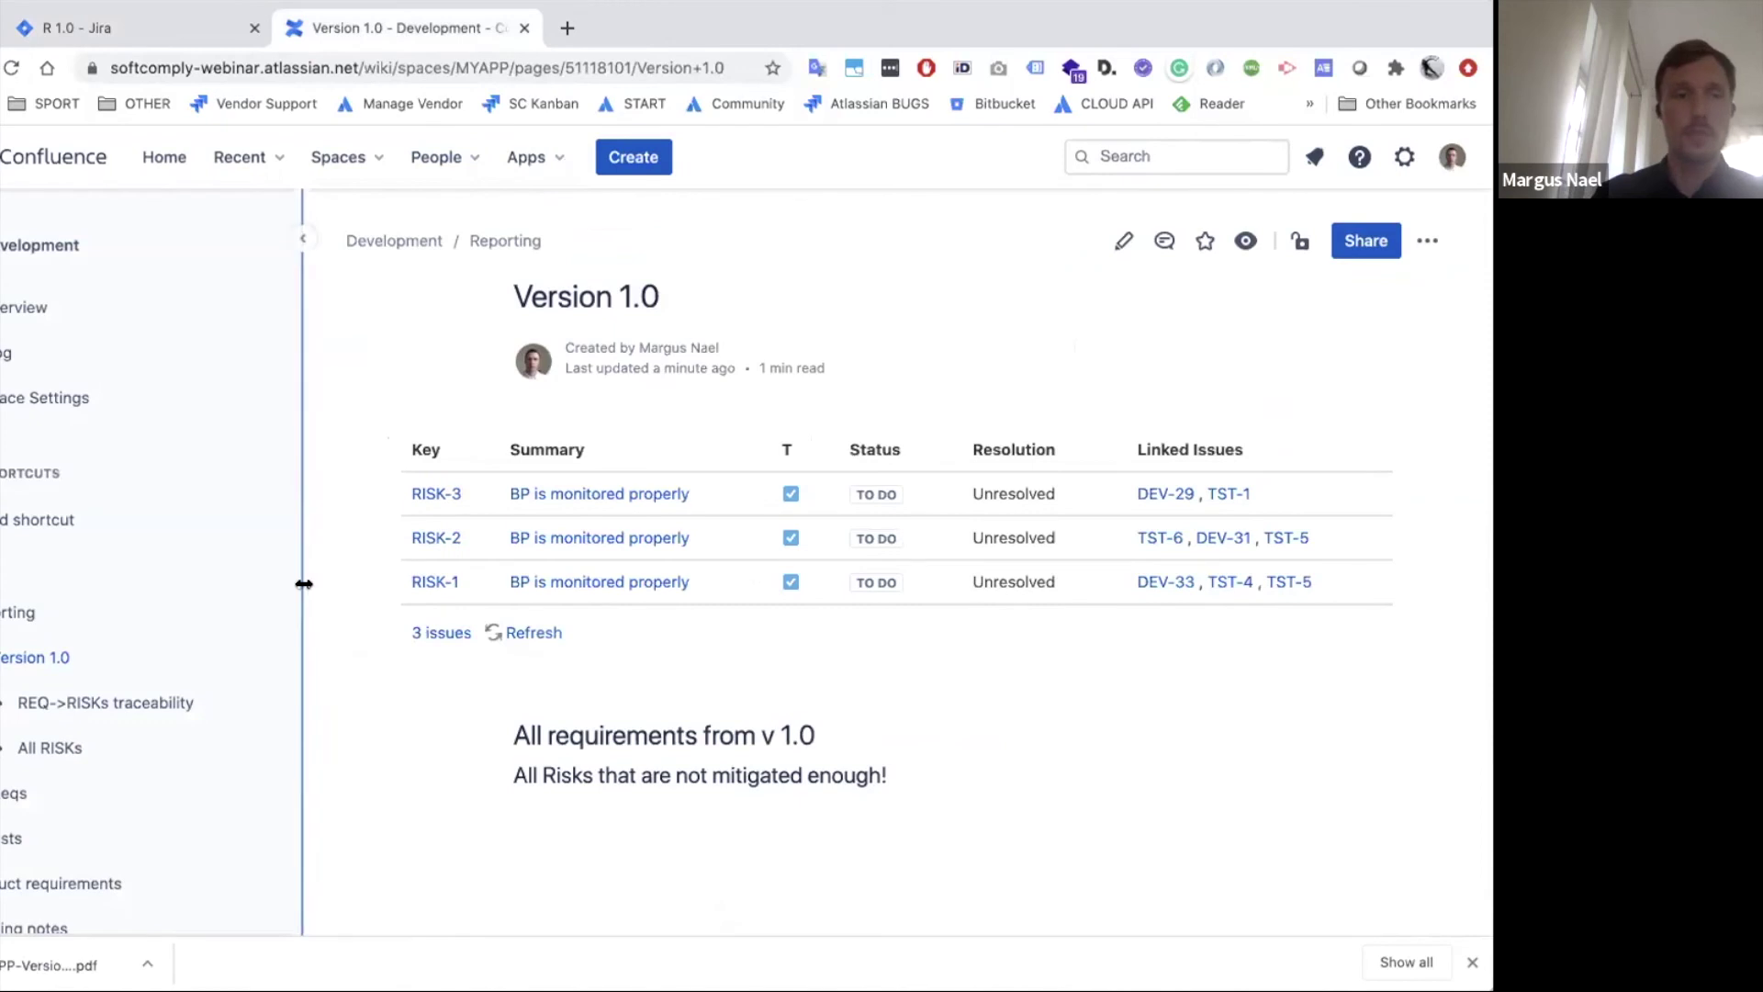
pyautogui.scroll(-3, 1078, 495)
pyautogui.scroll(3, 1063, 556)
pyautogui.click(1119, 239)
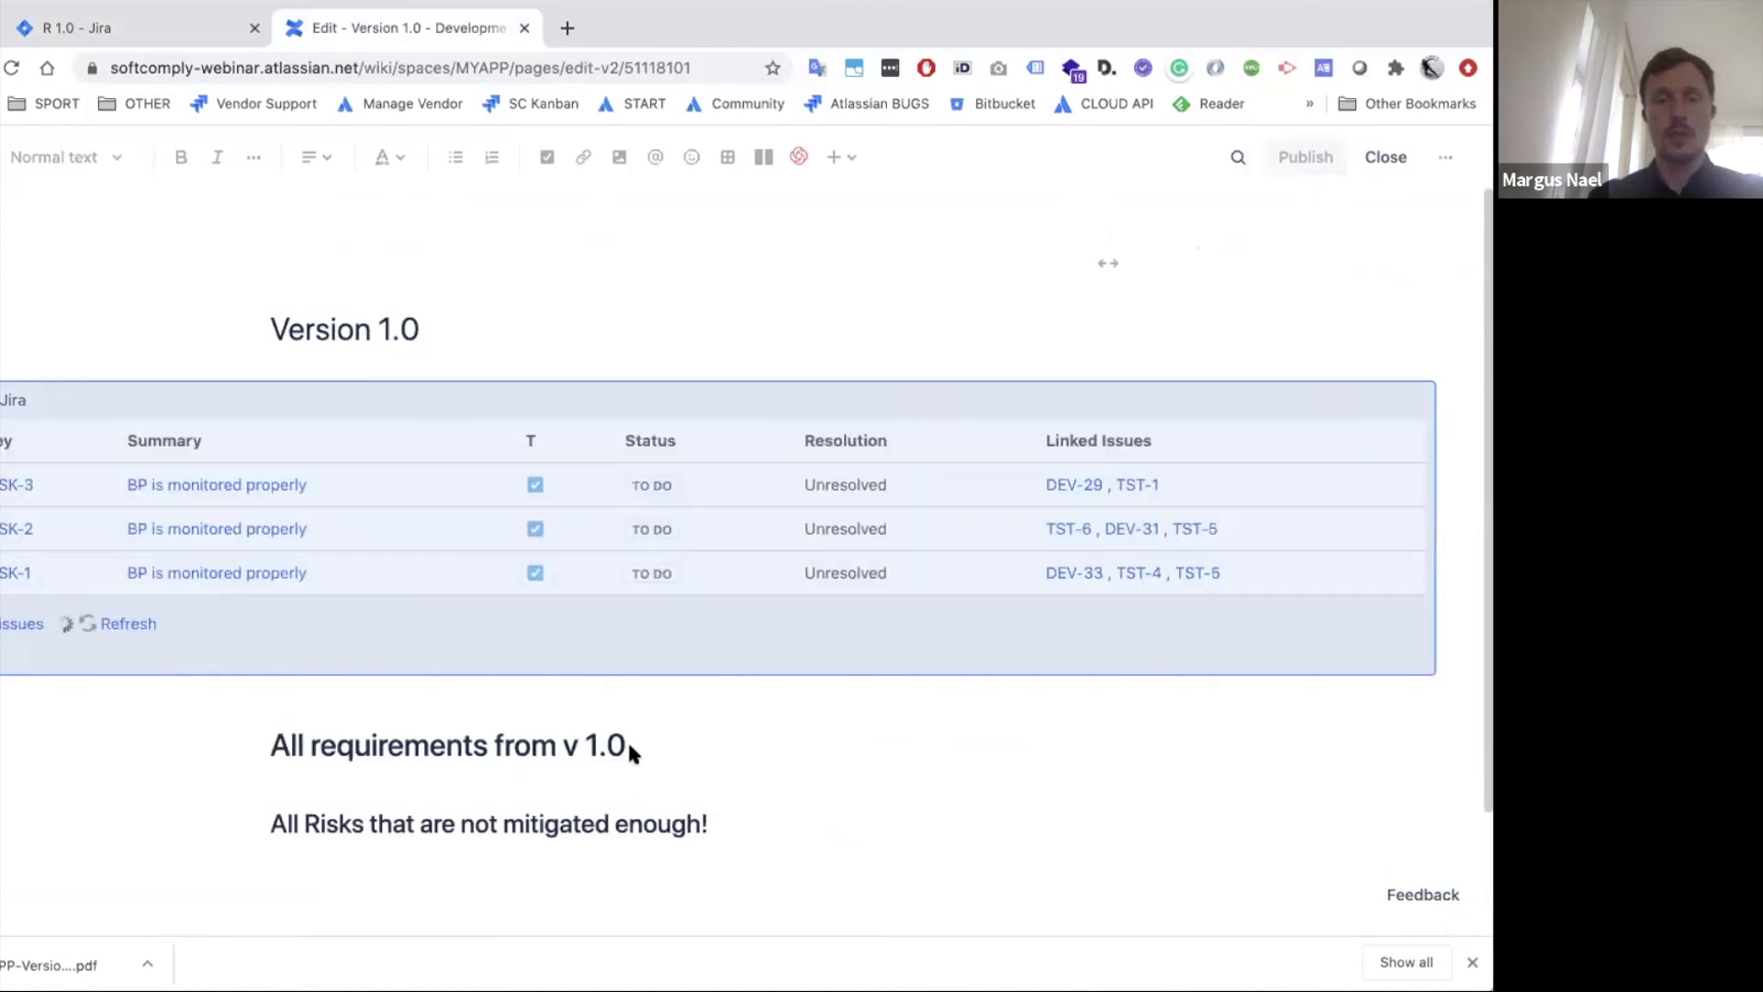
# Add an empty line above the existing Jira issue table and open the Jira issue/filter insertion dialog there.
pyautogui.click(626, 742)
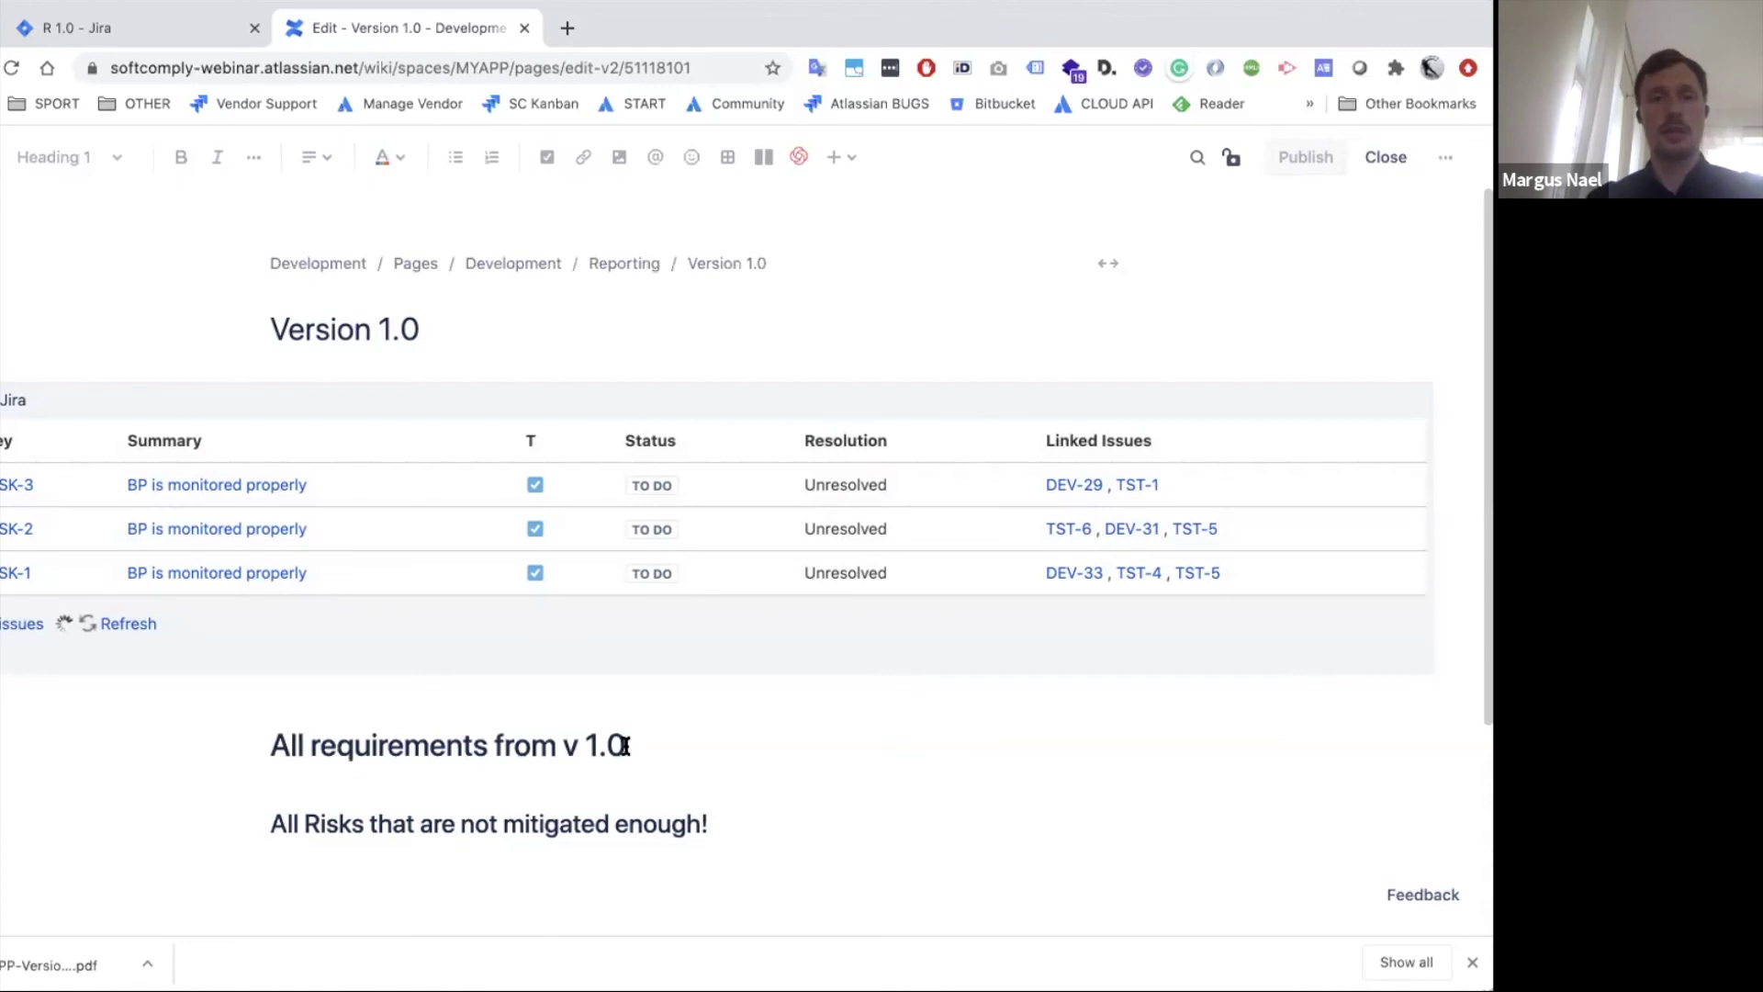
pyautogui.press('Return')
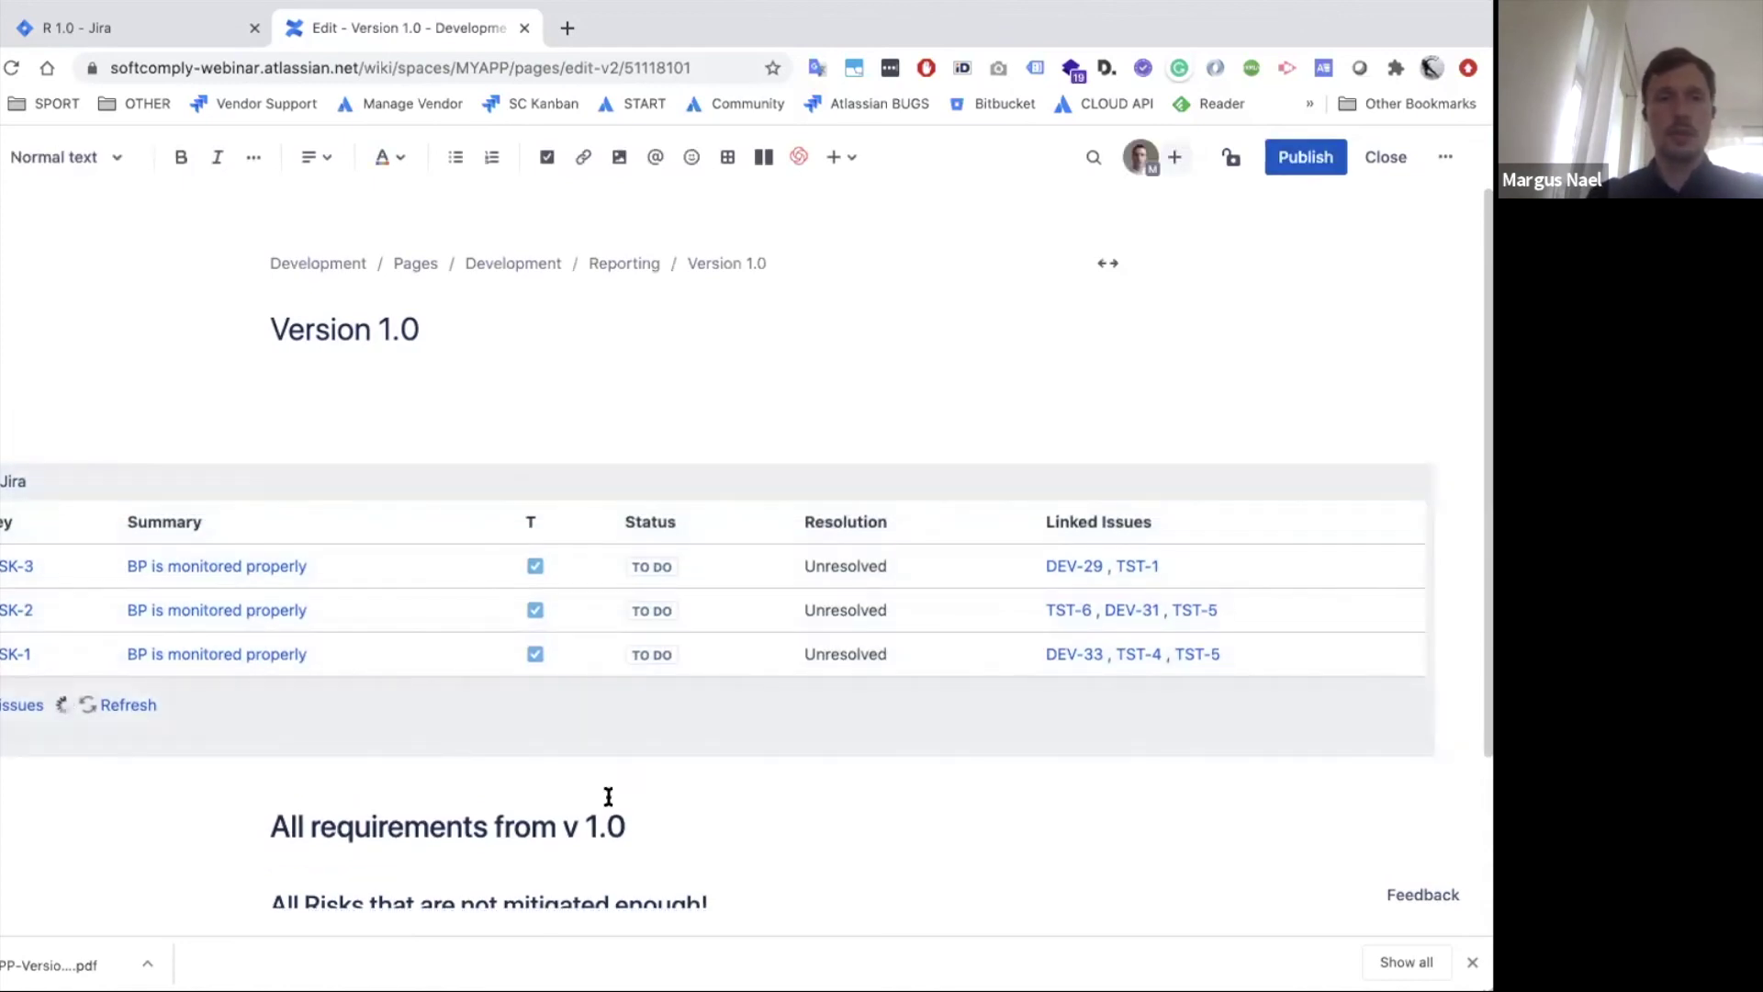
pyautogui.click(851, 162)
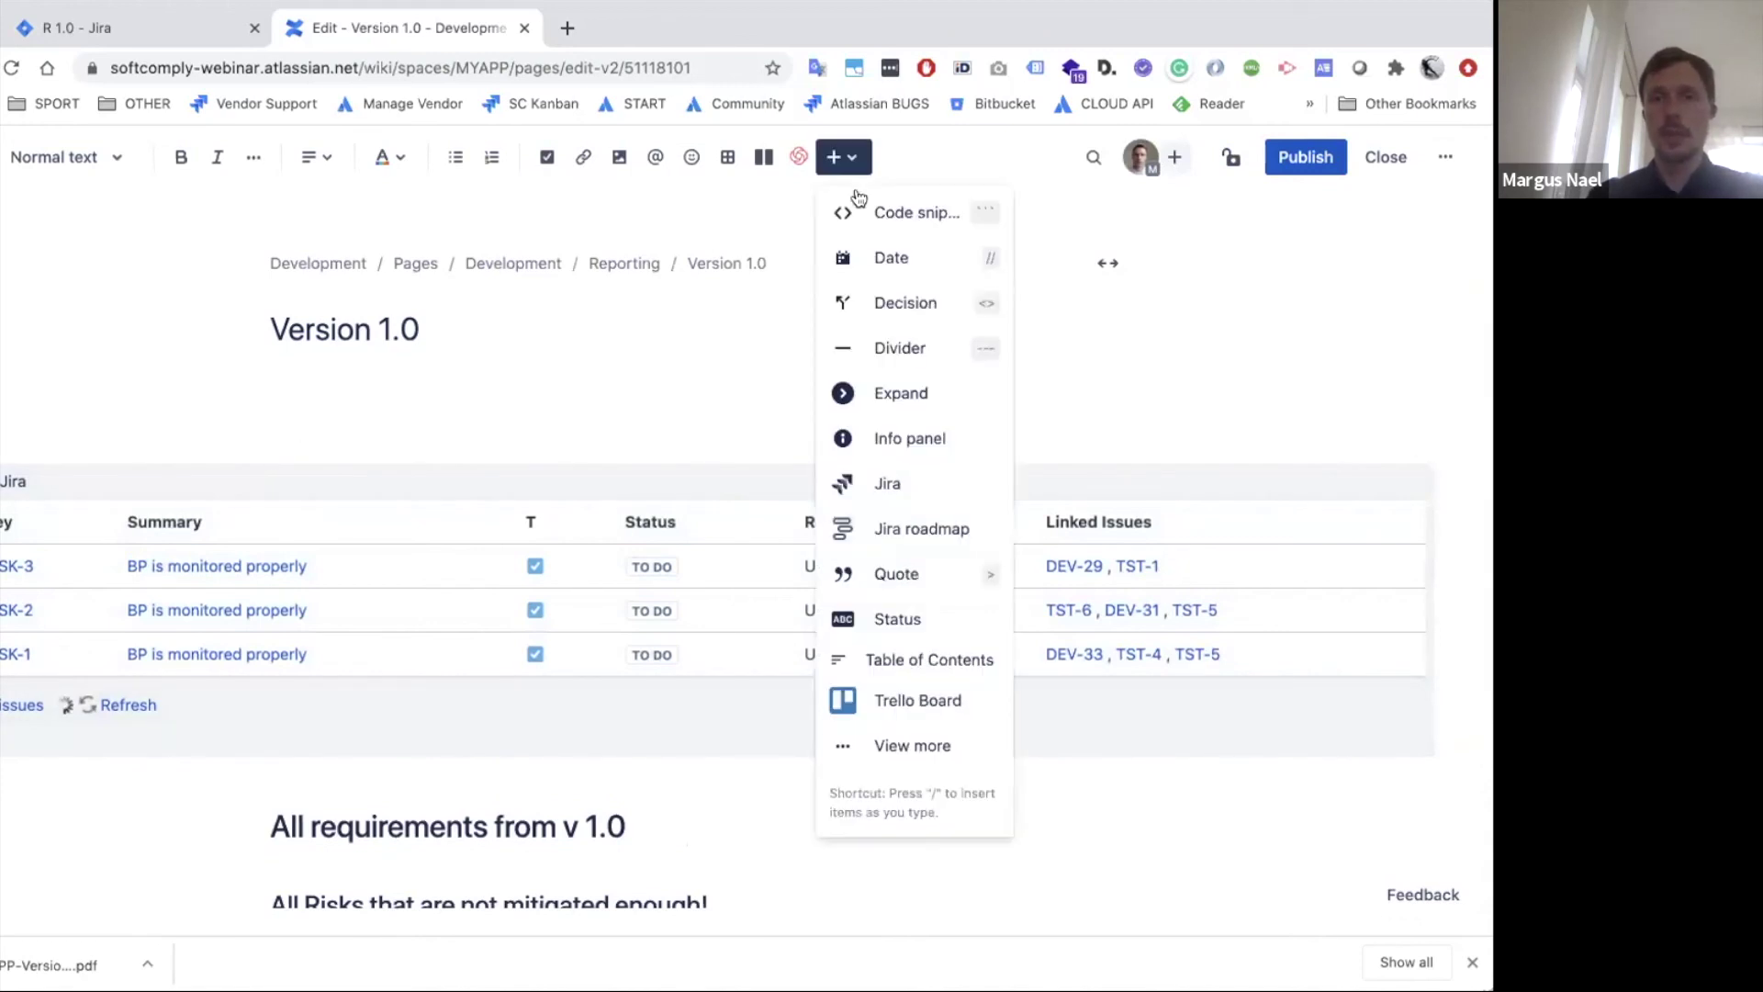
pyautogui.click(879, 487)
# Try to find the requirements filter by searching Jira for All.
pyautogui.write('Risk')
pyautogui.press('BackSpace')
pyautogui.press('BackSpace')
pyautogui.press('BackSpace')
pyautogui.press('BackSpace')
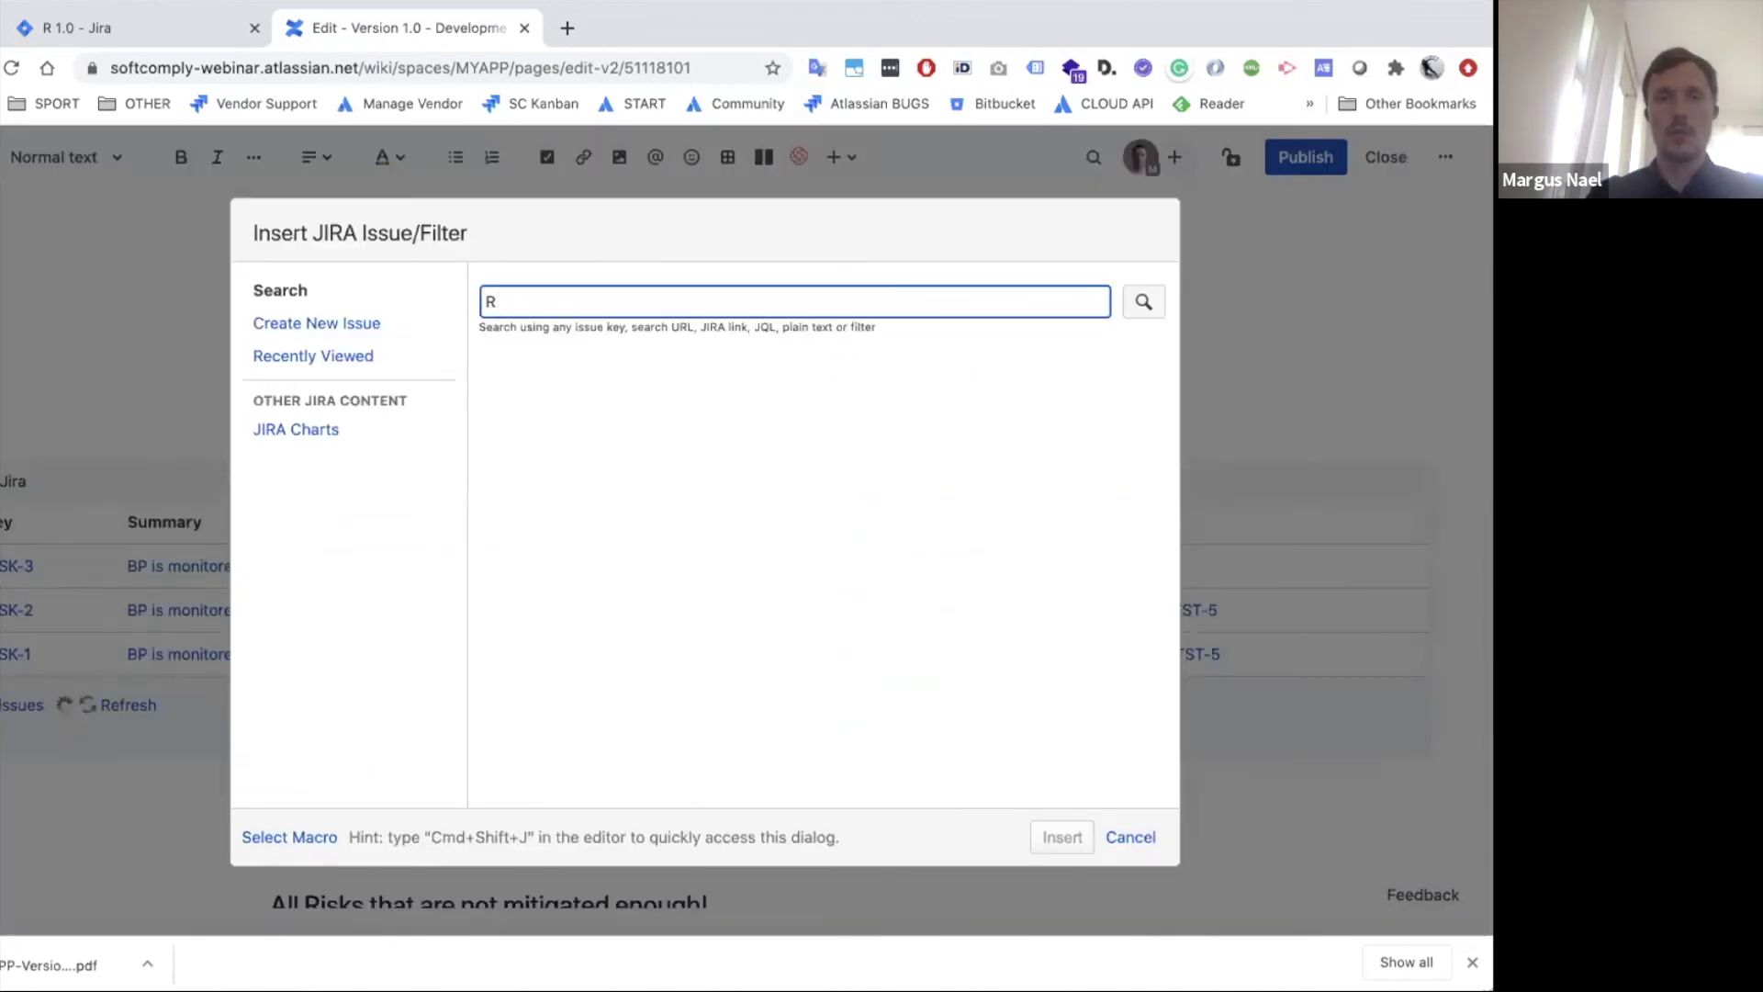
pyautogui.write('All')
pyautogui.click(1142, 300)
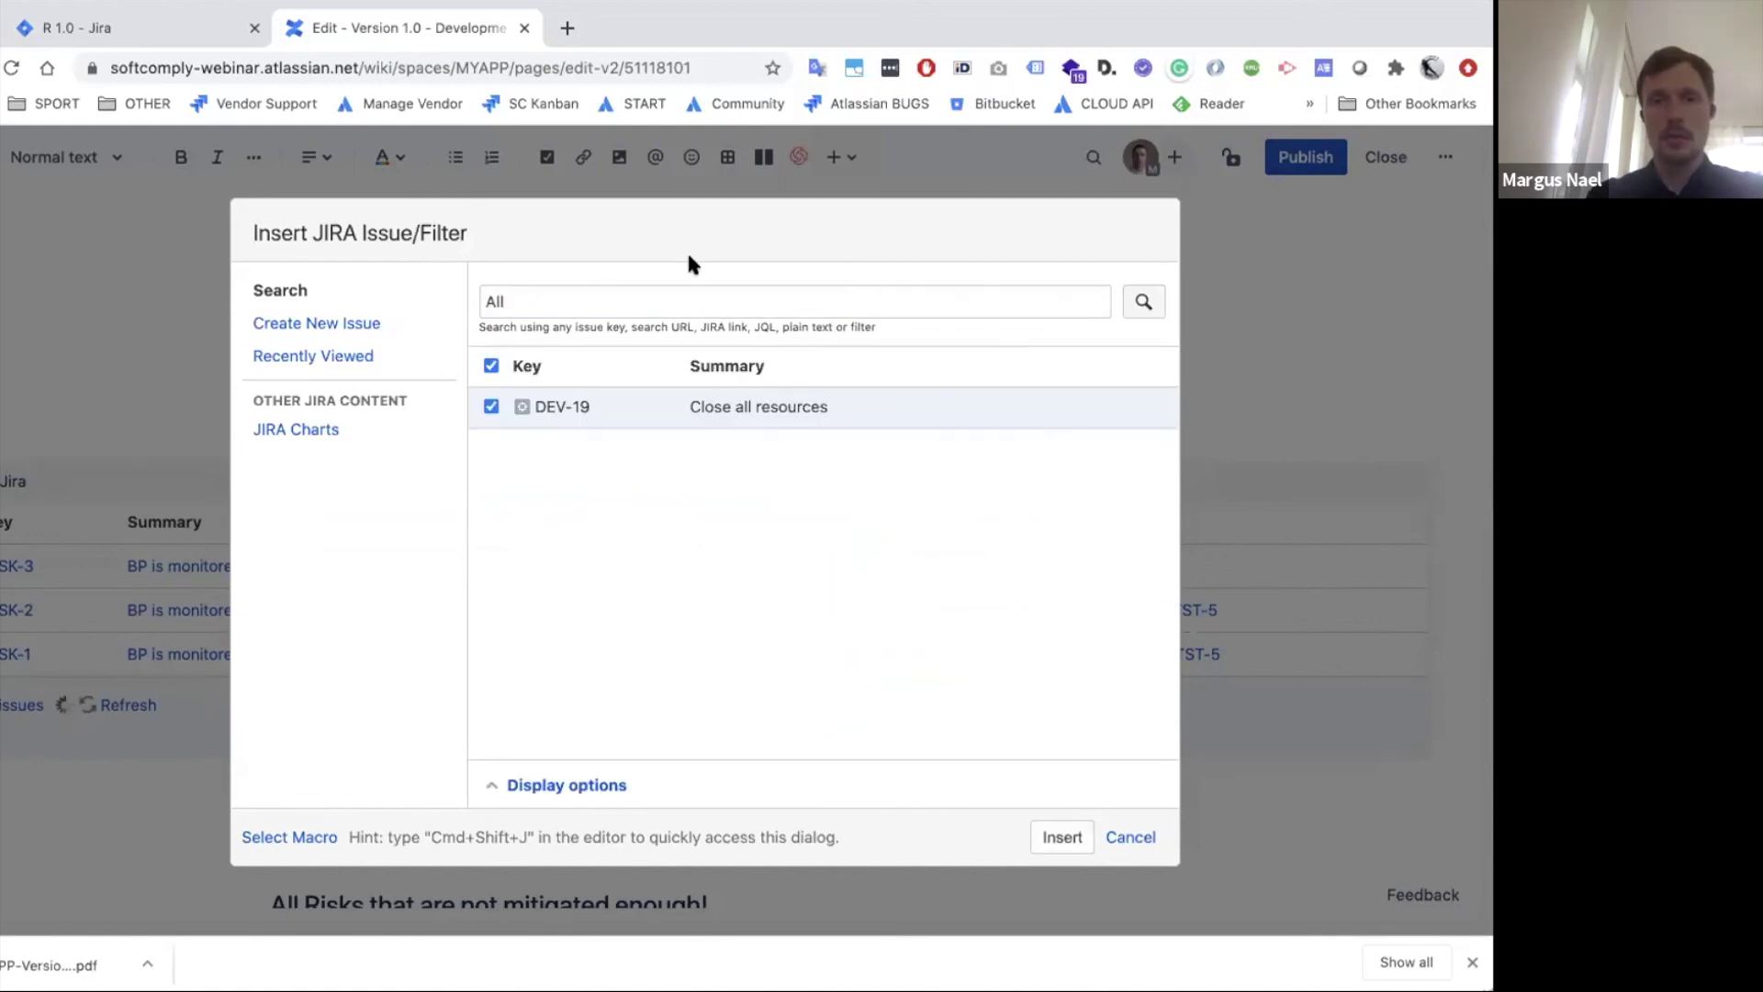
# Switch to Jira, open the starred All Req 1.0 filter and copy its URL.
pyautogui.click(101, 33)
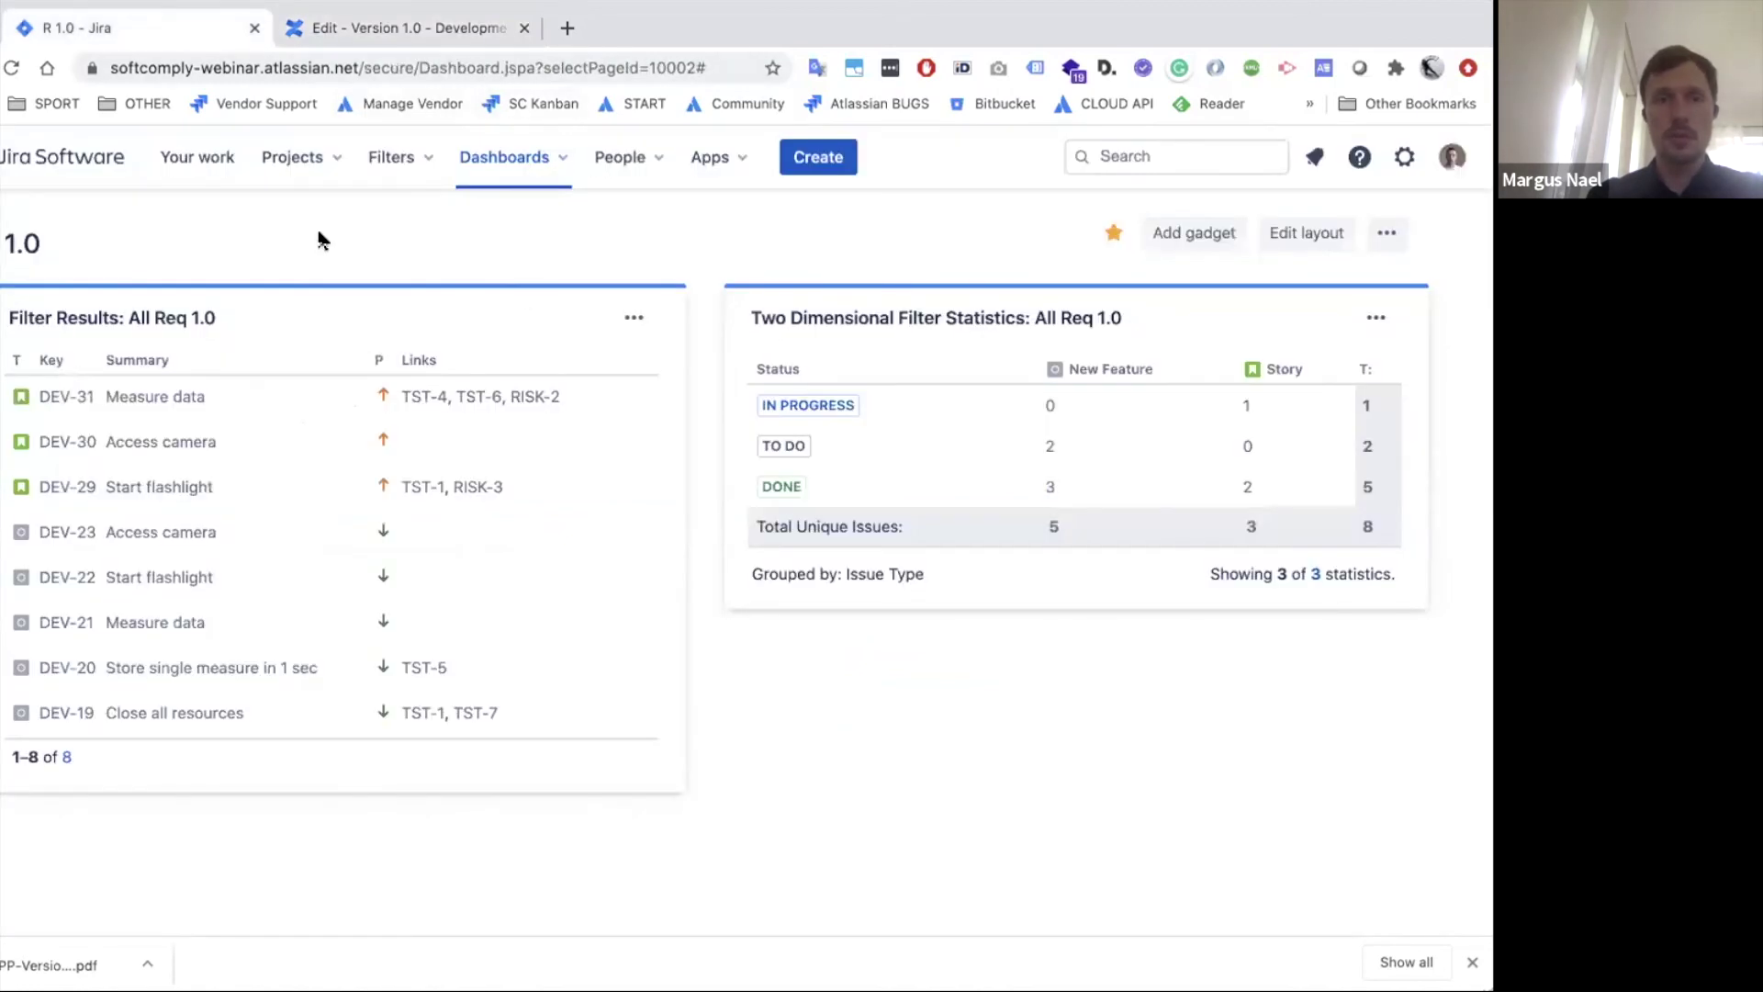
pyautogui.click(395, 164)
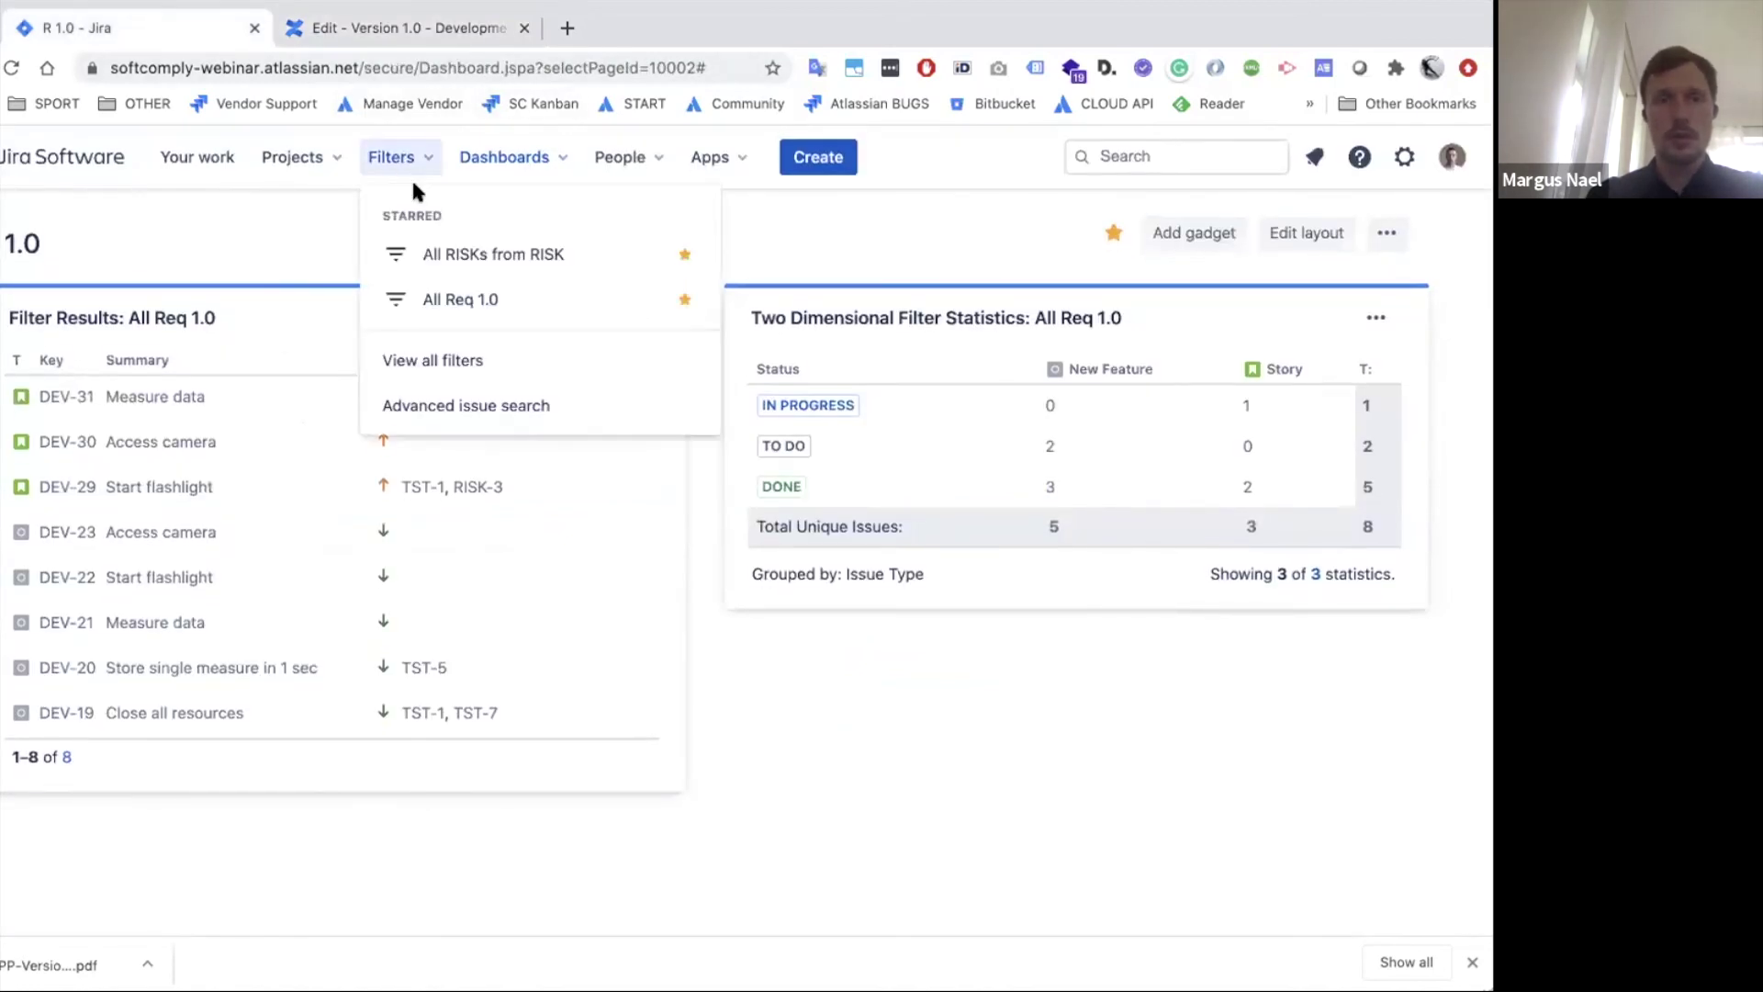
pyautogui.click(468, 311)
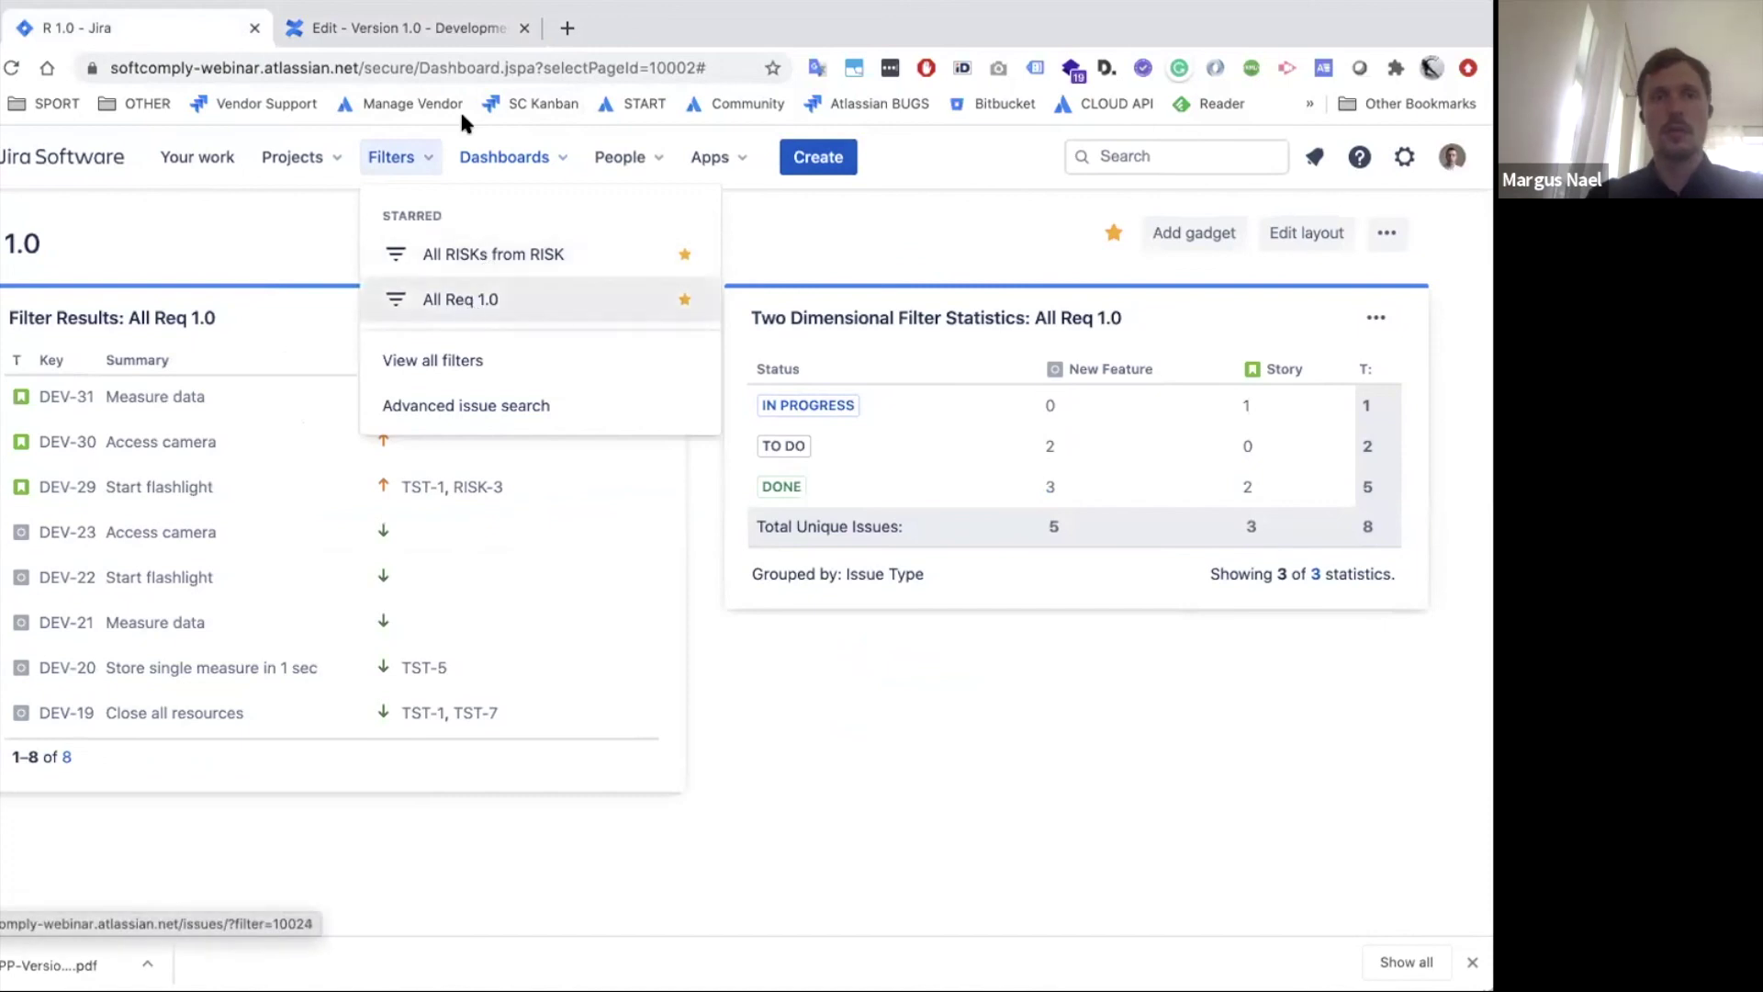
pyautogui.click(498, 67)
pyautogui.press('super+c')
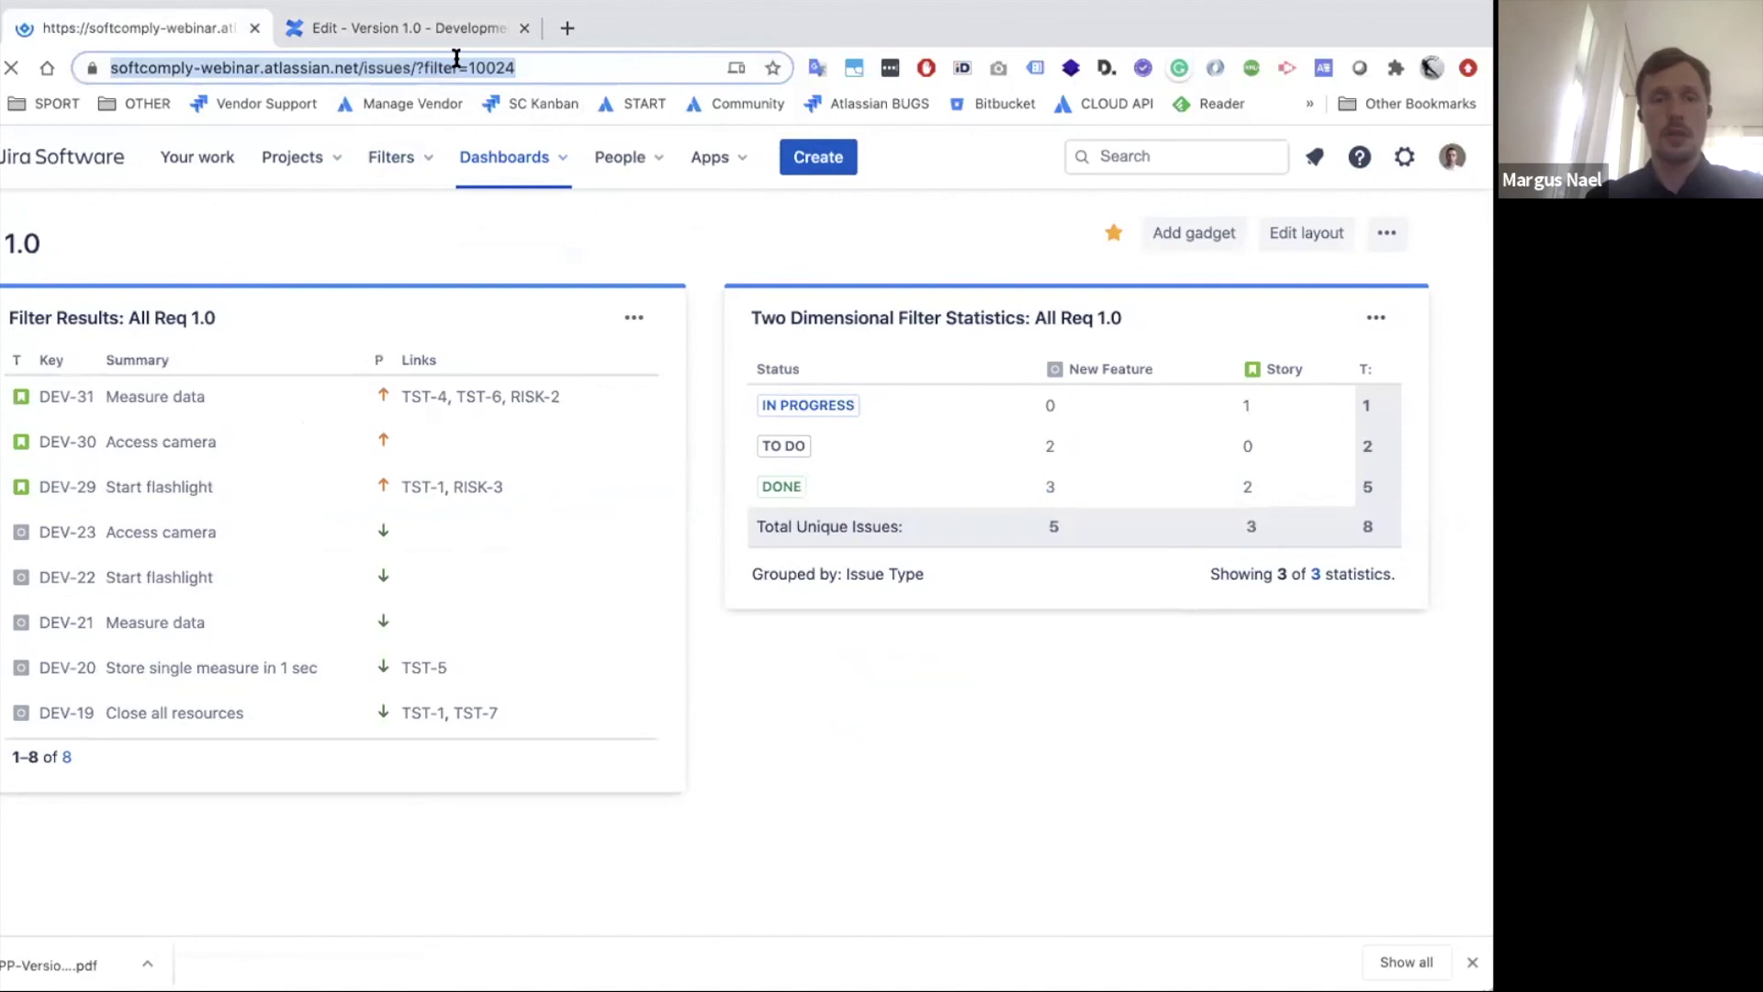
# Return to the Confluence page and replace the Jira search text with the copied filter URL, then run the search.
pyautogui.click(410, 27)
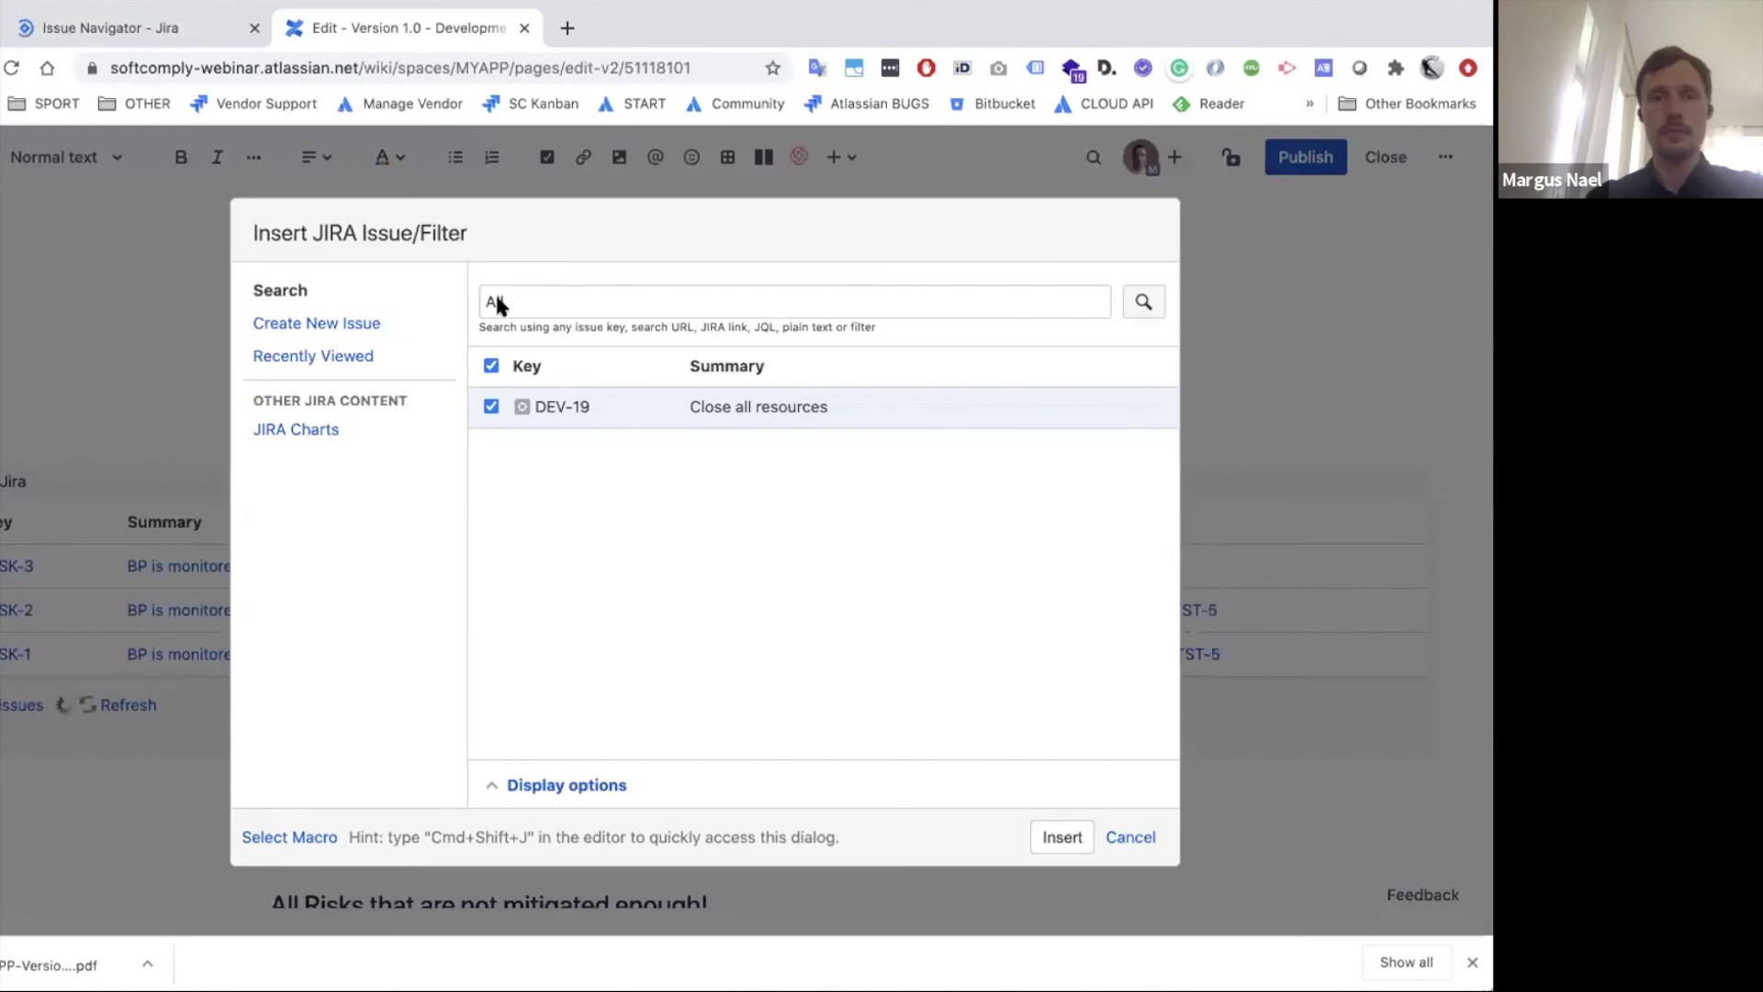
pyautogui.click(530, 303)
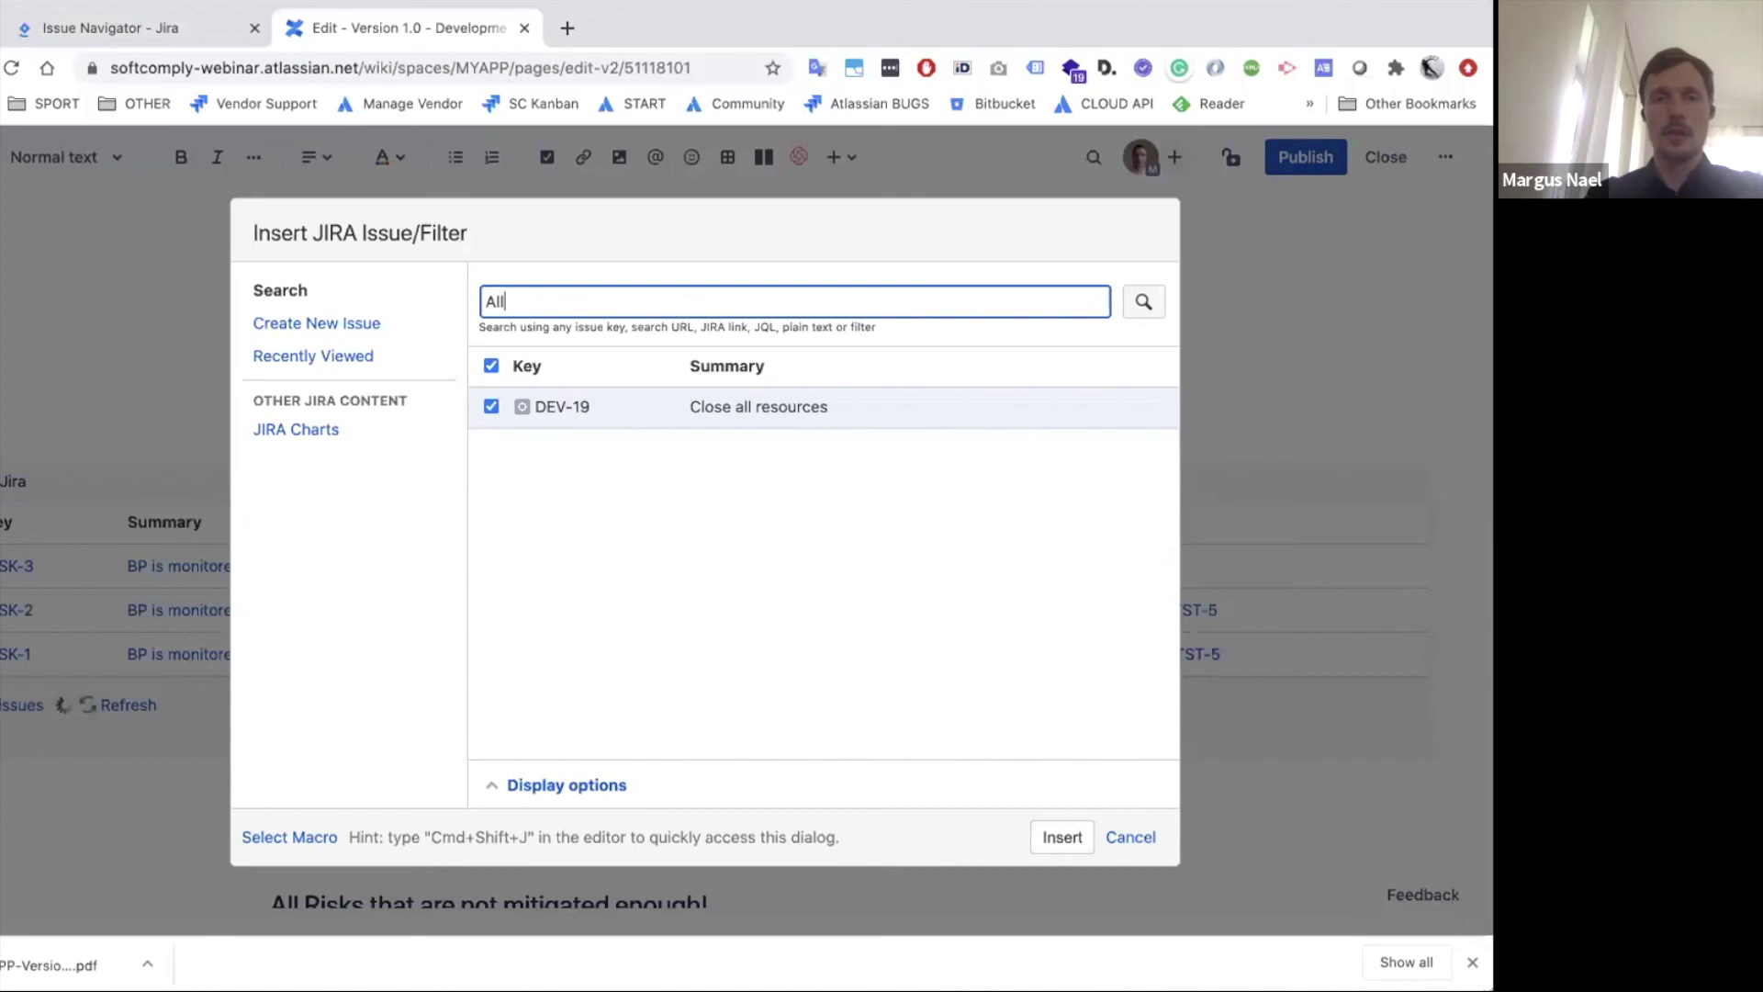
pyautogui.press('BackSpace')
pyautogui.press('BackSpace')
pyautogui.press('BackSpace')
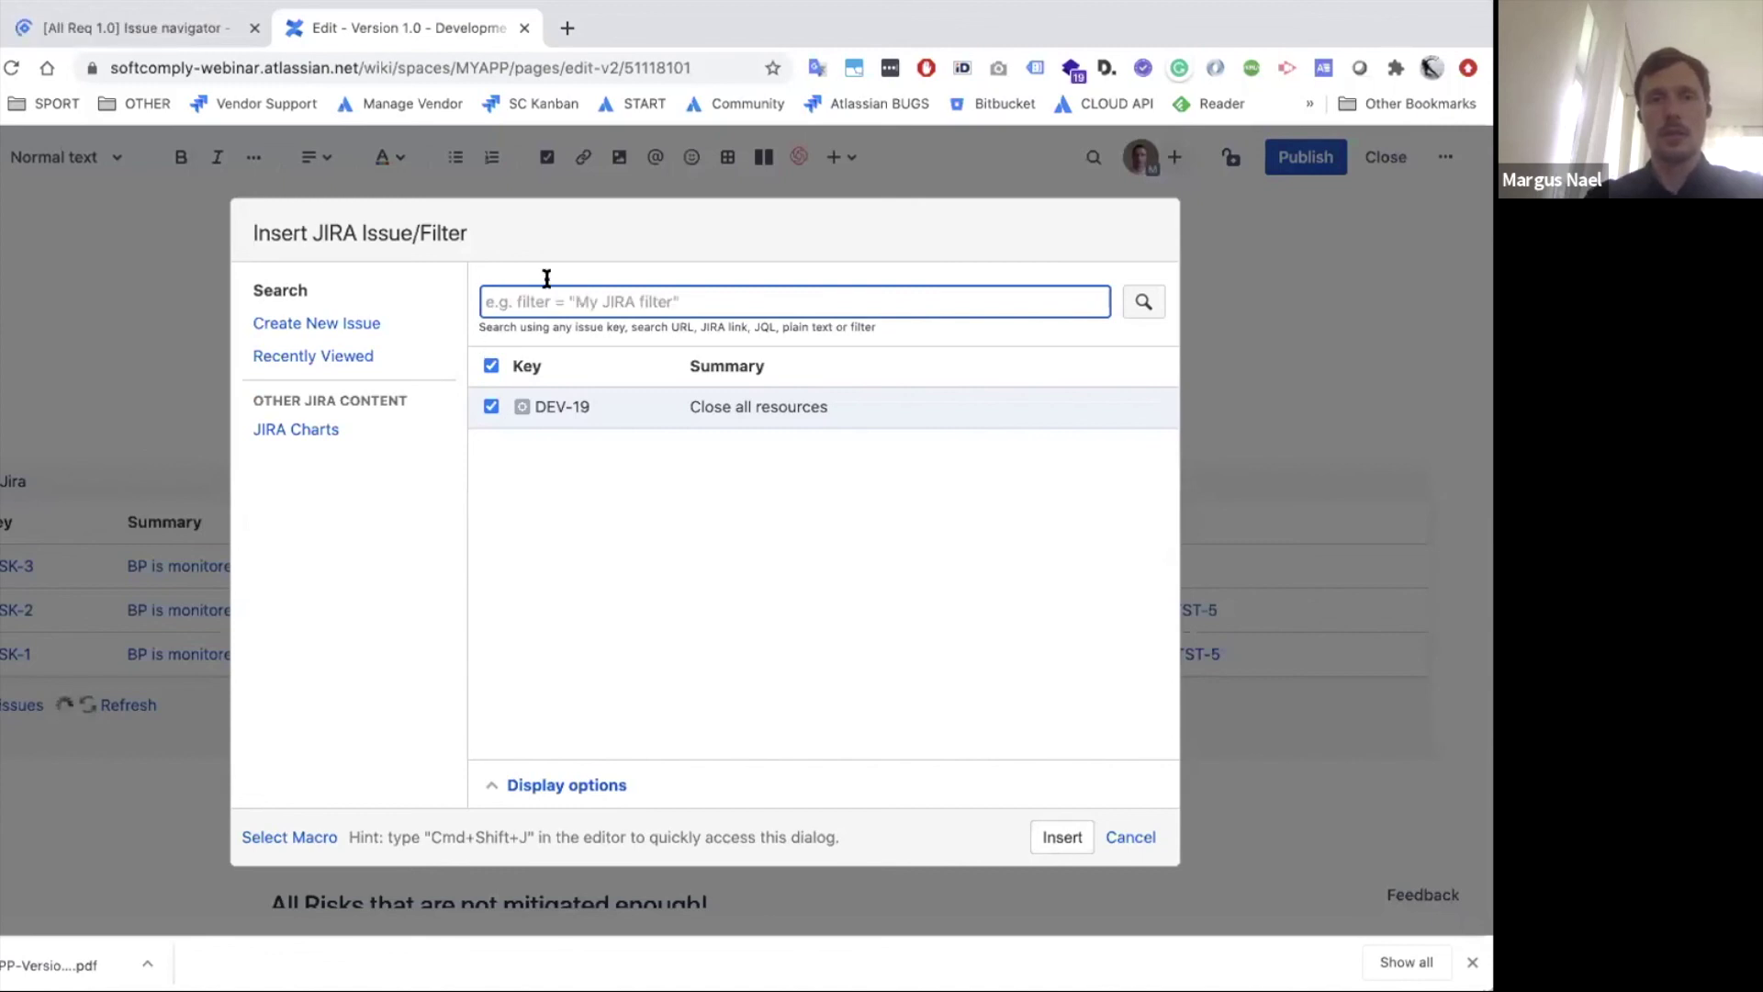
pyautogui.click(546, 303)
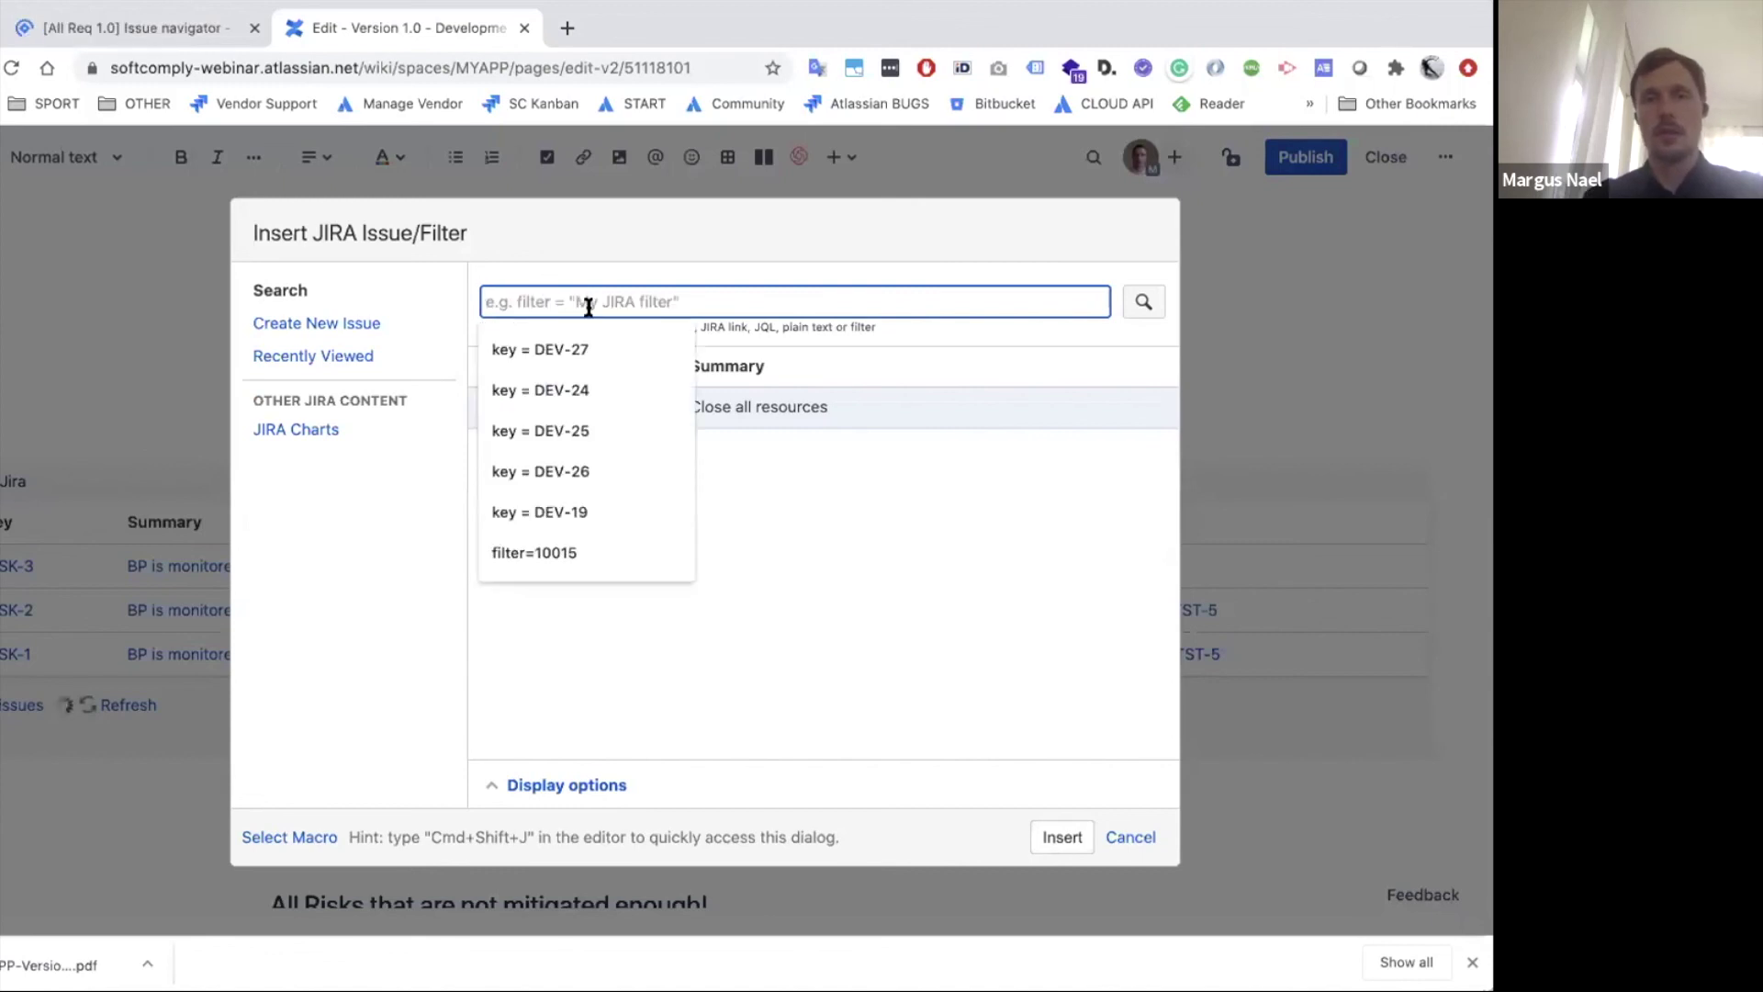
pyautogui.press('super+v')
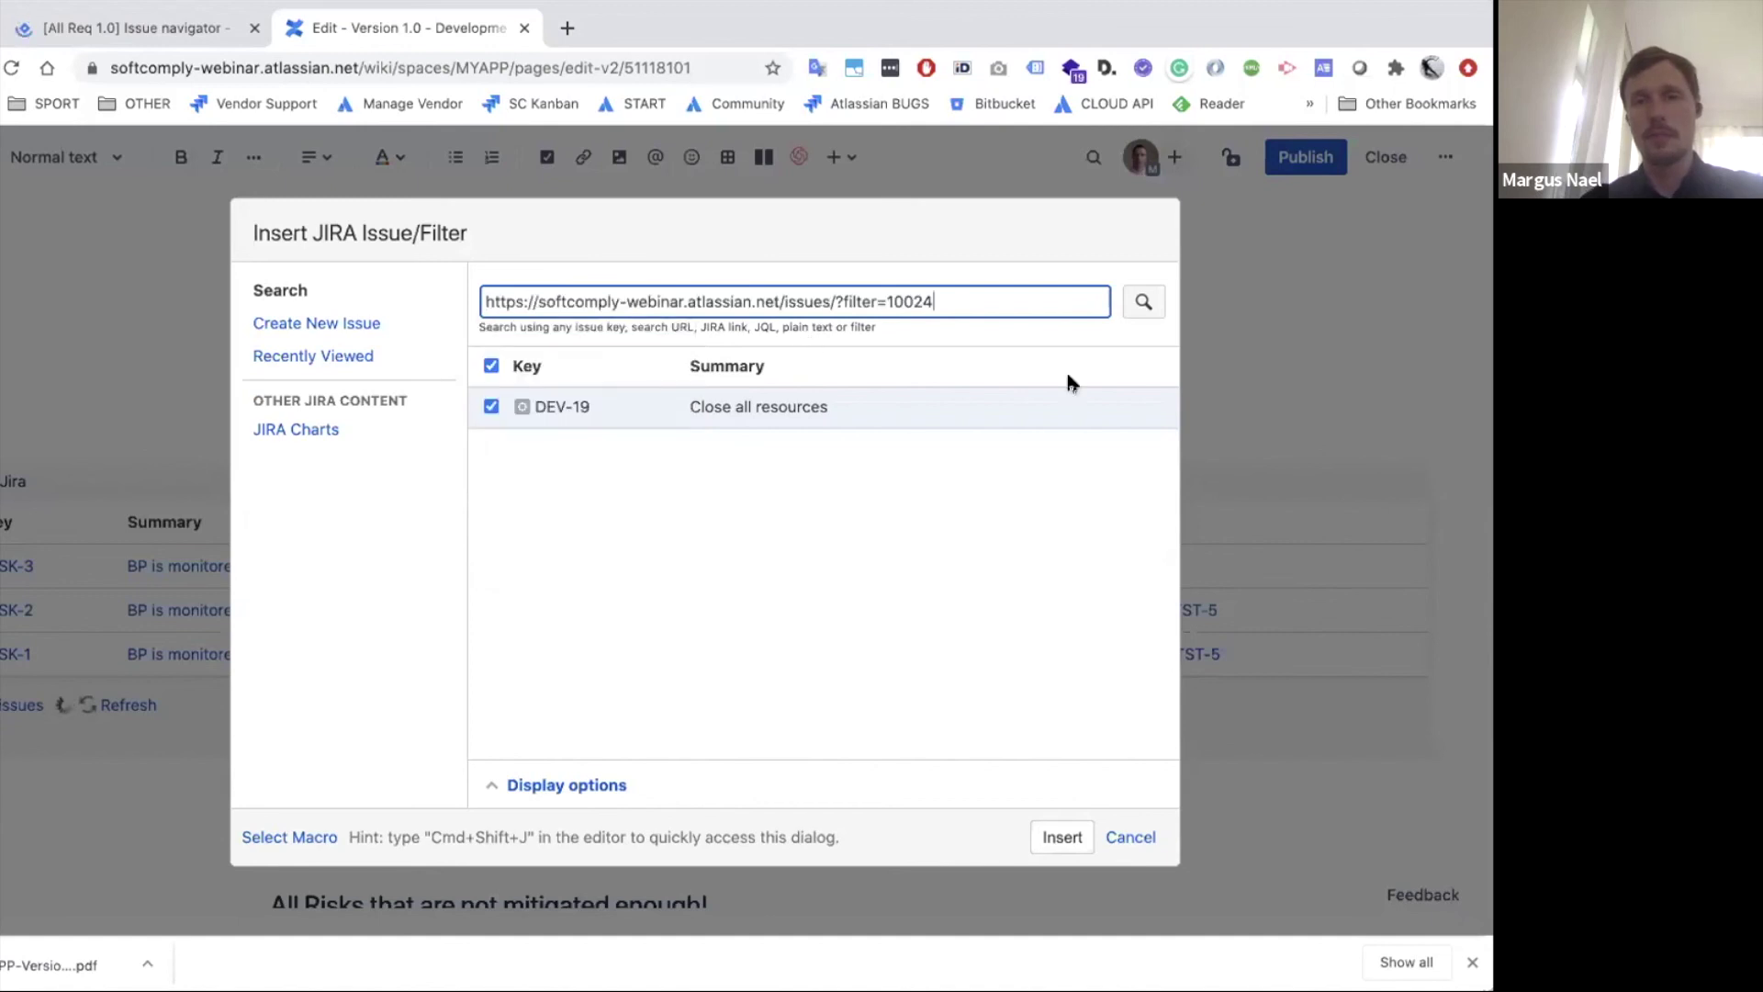
pyautogui.press('Return')
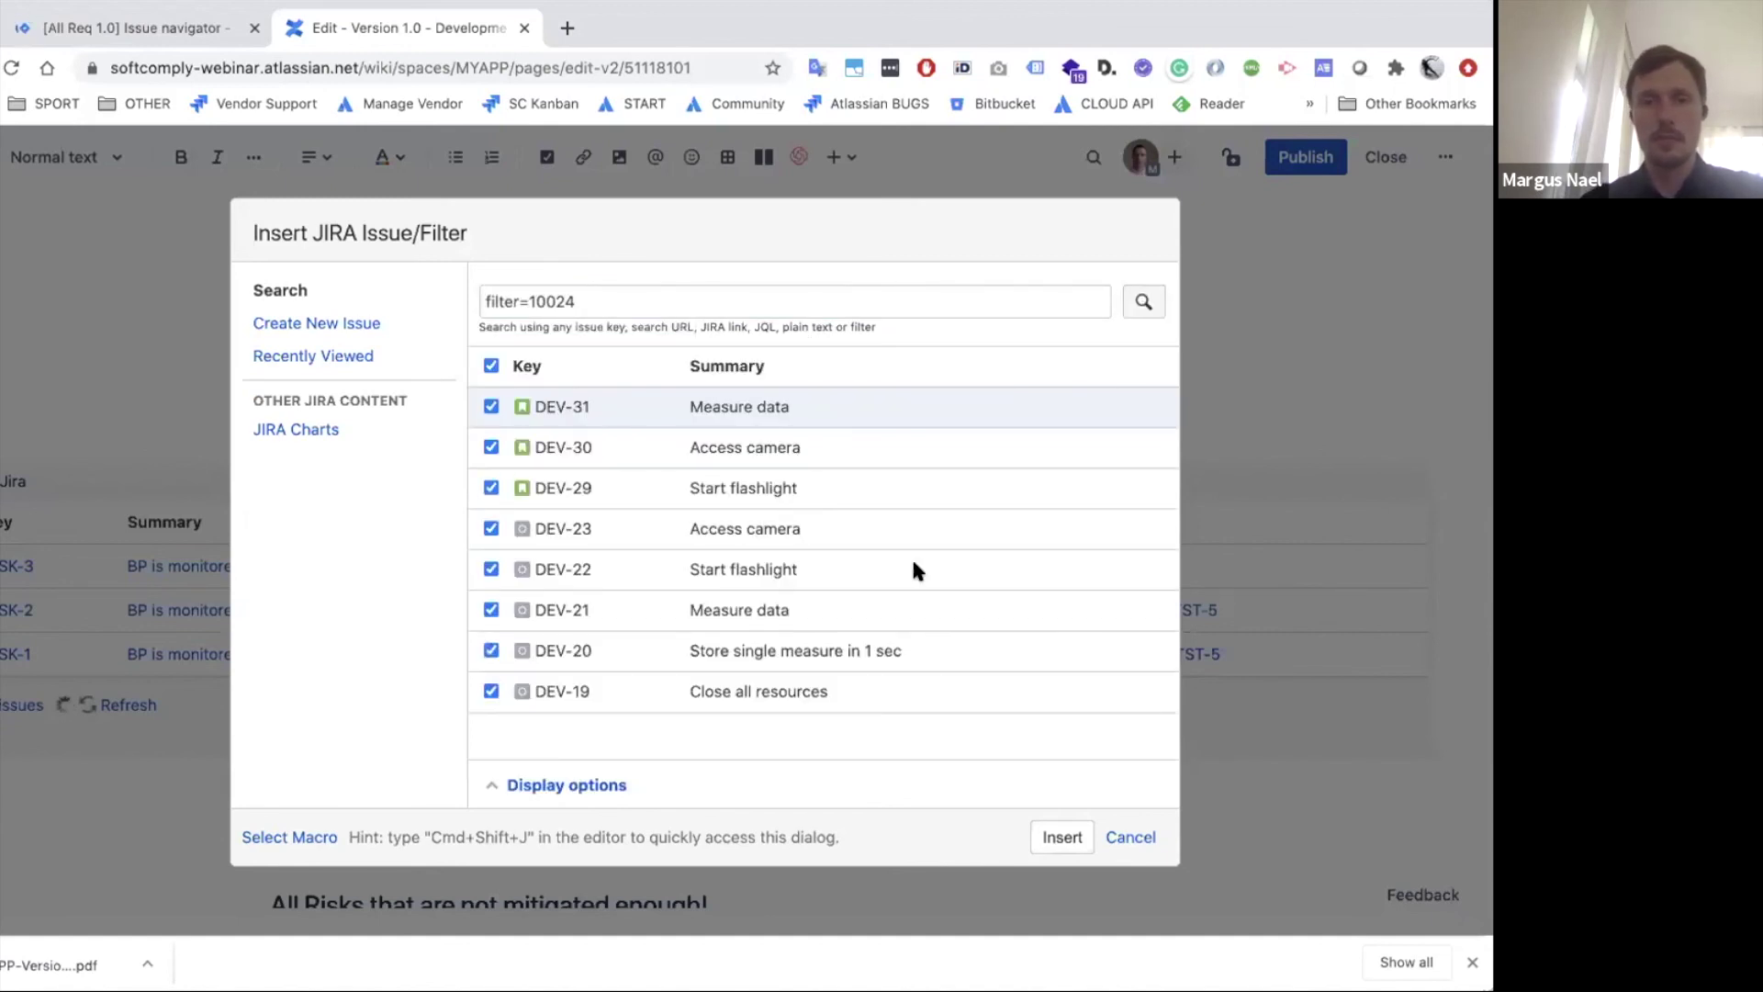
# Remove the Resolution column from the displayed columns, insert the filter's issue table and publish the Version 1.0 page.
pyautogui.click(560, 783)
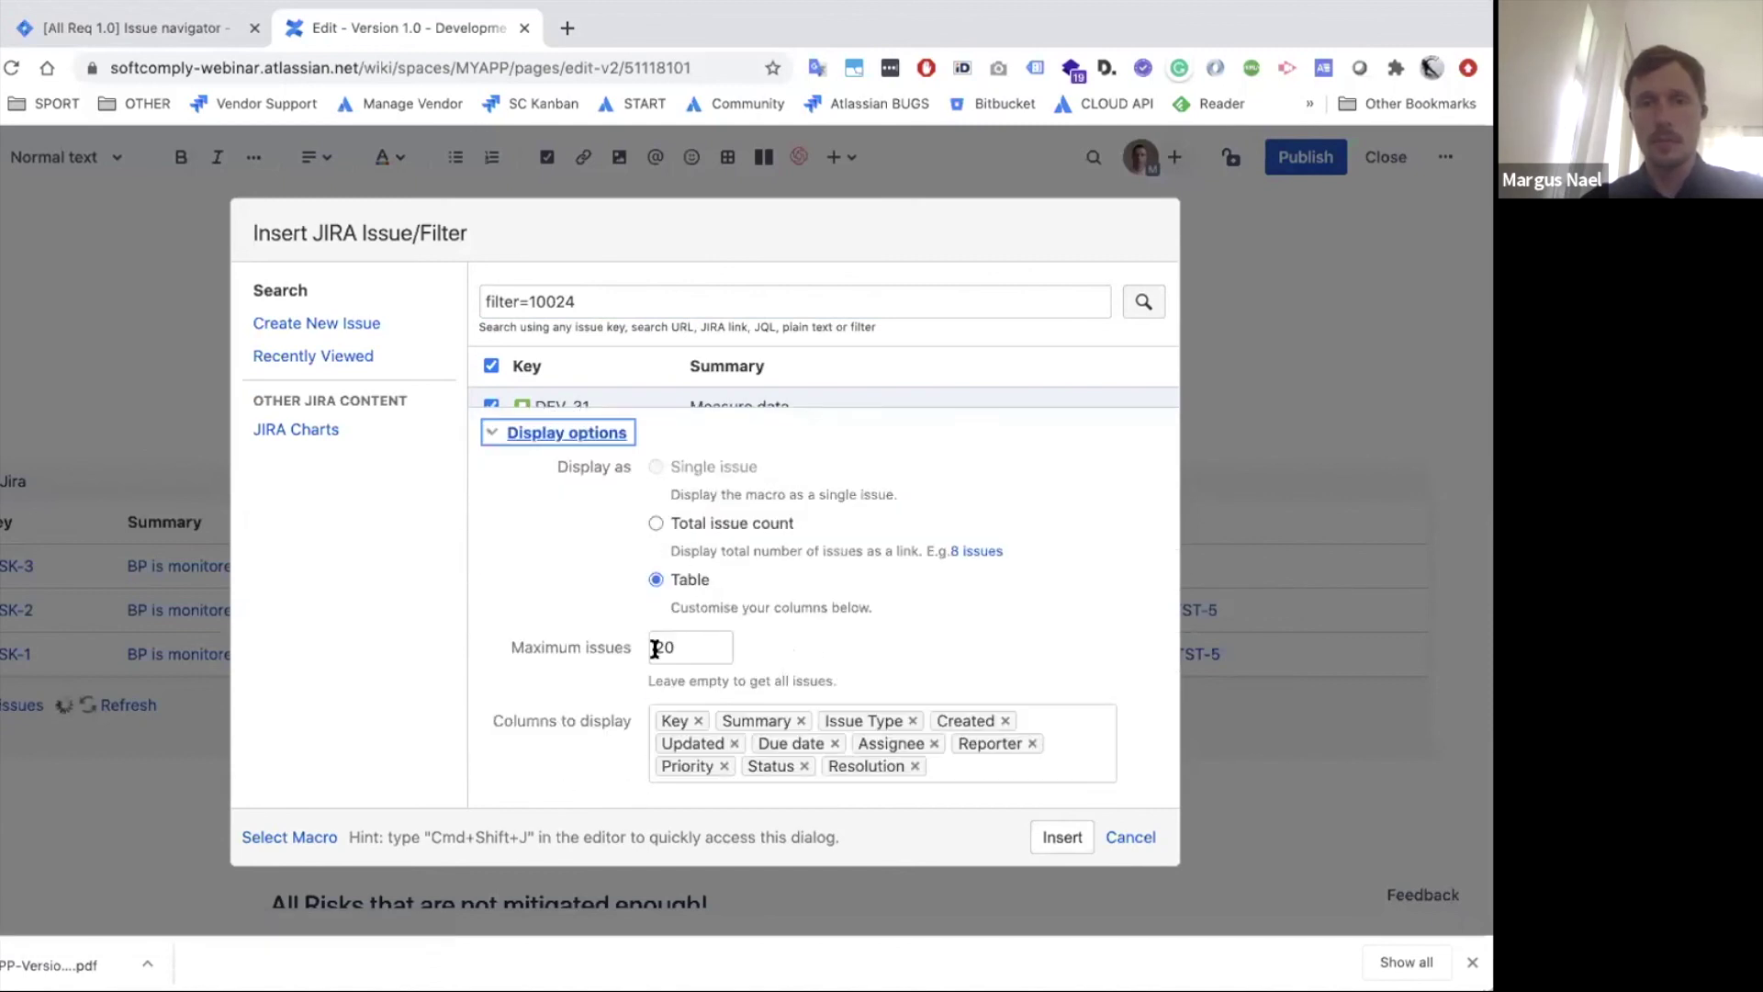
pyautogui.click(915, 766)
pyautogui.click(1063, 835)
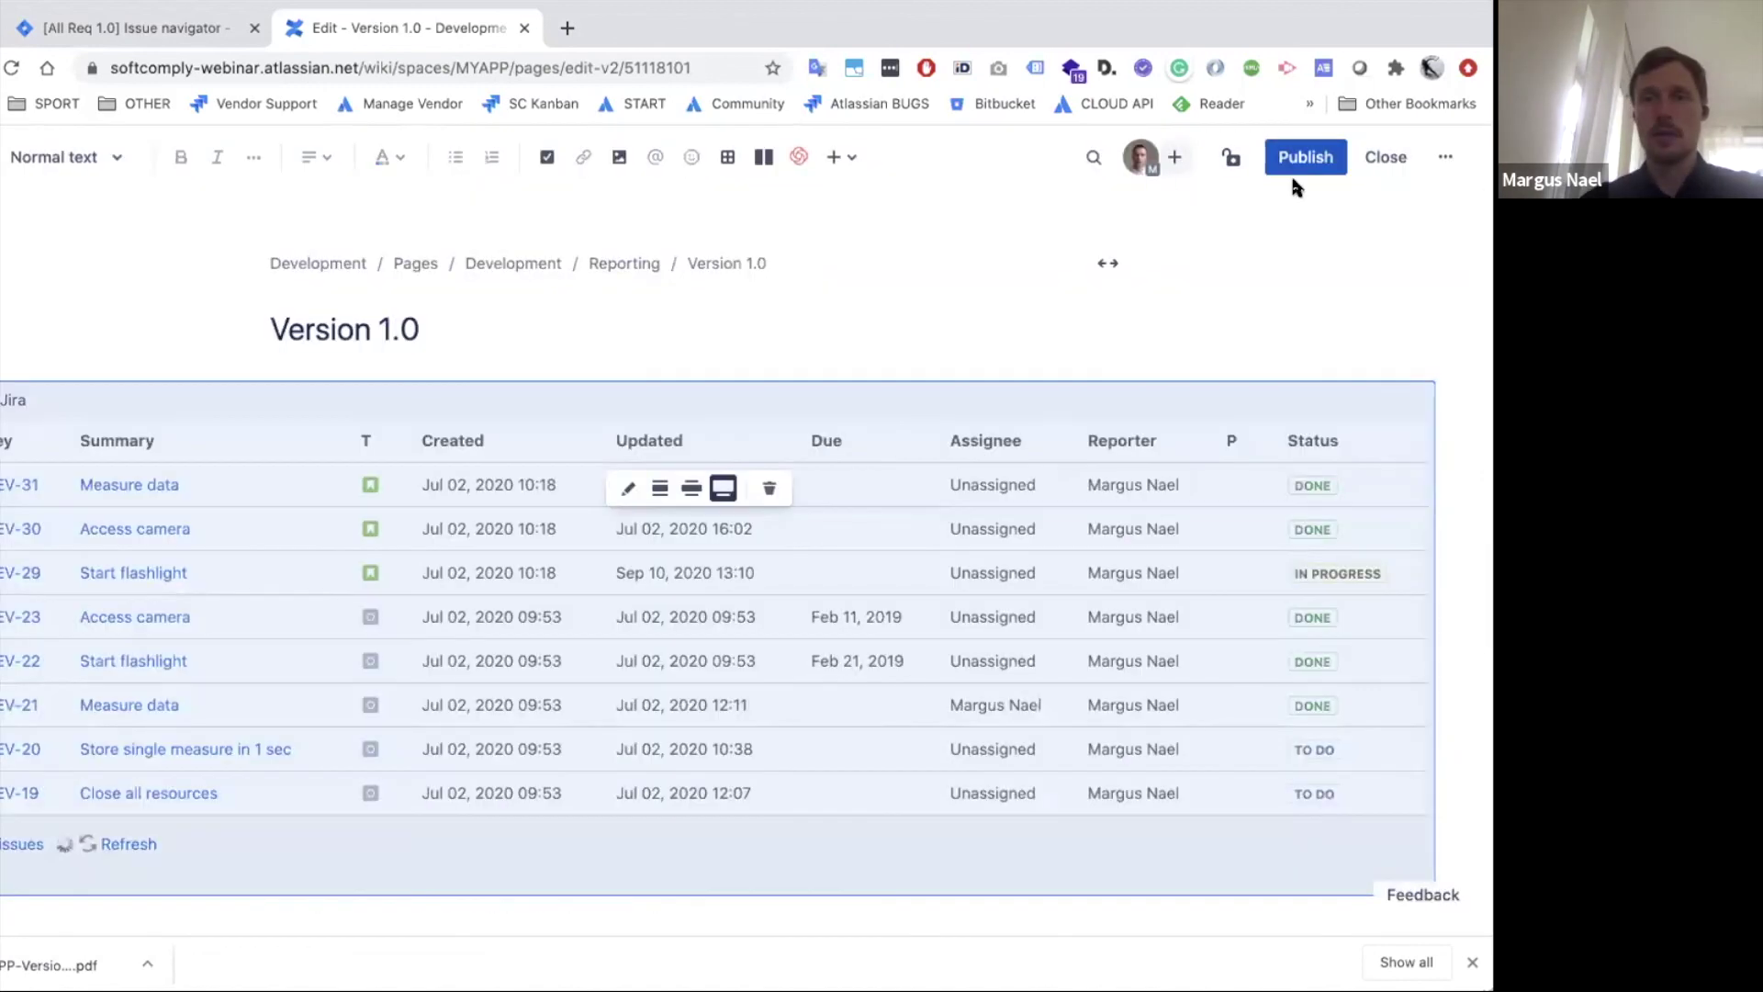
pyautogui.click(1304, 159)
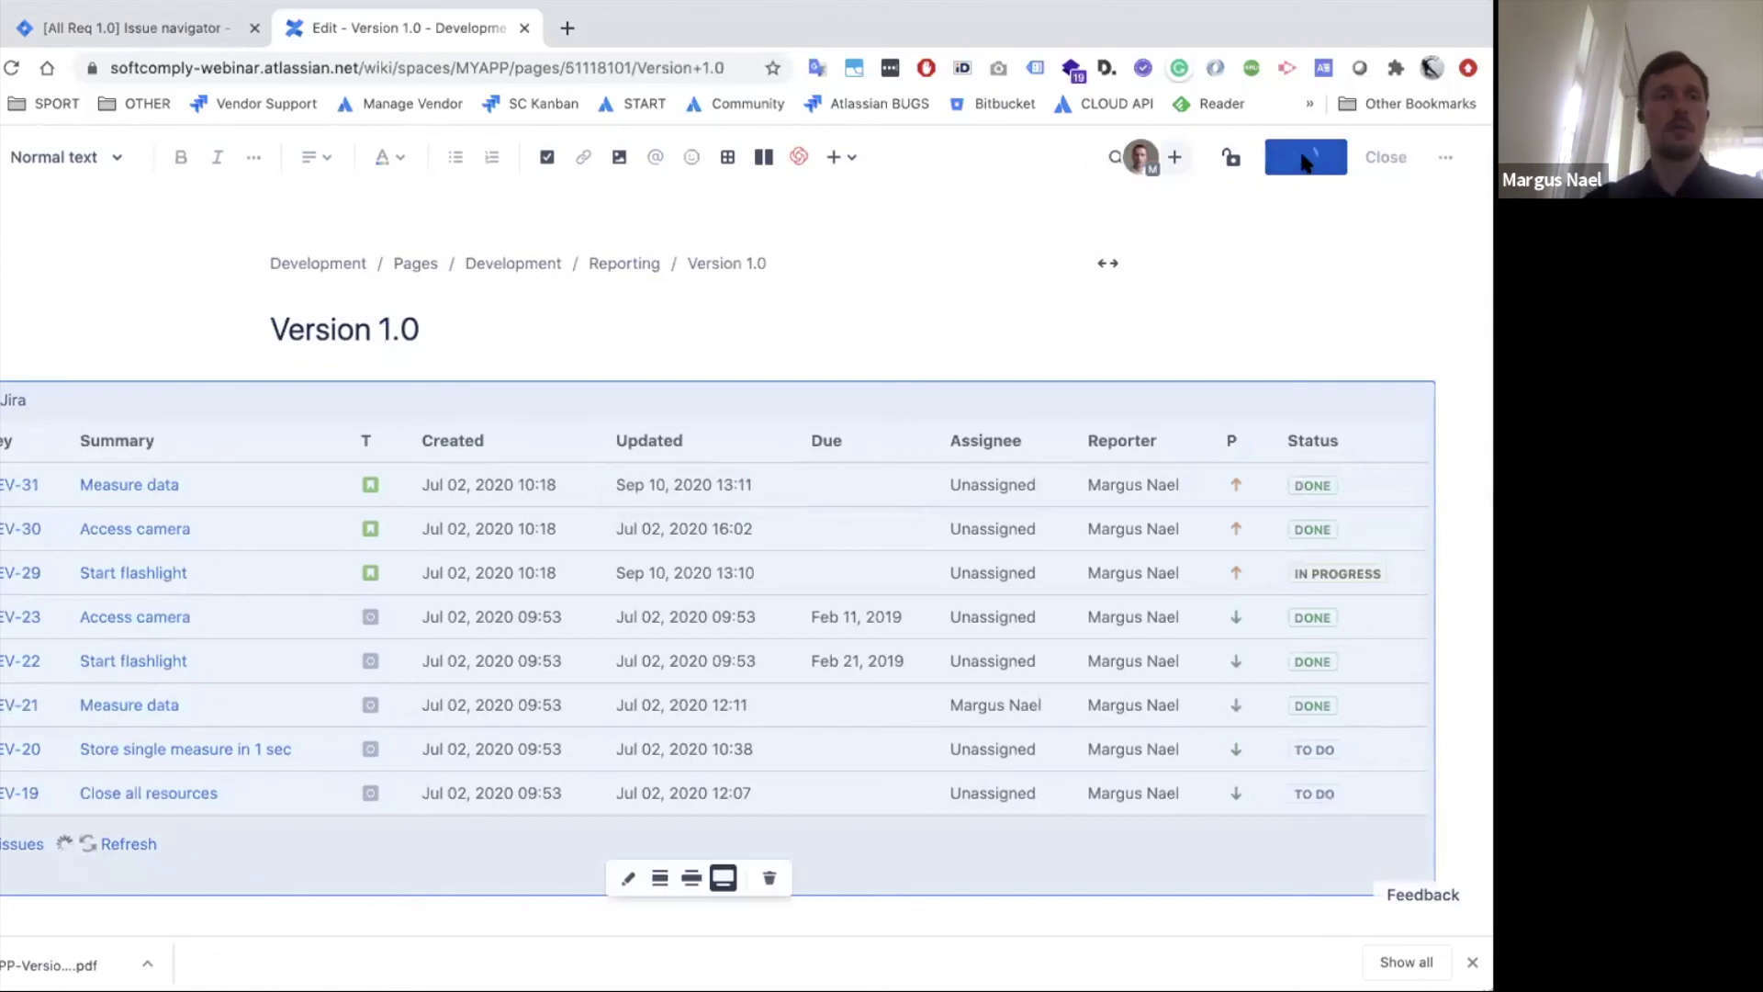